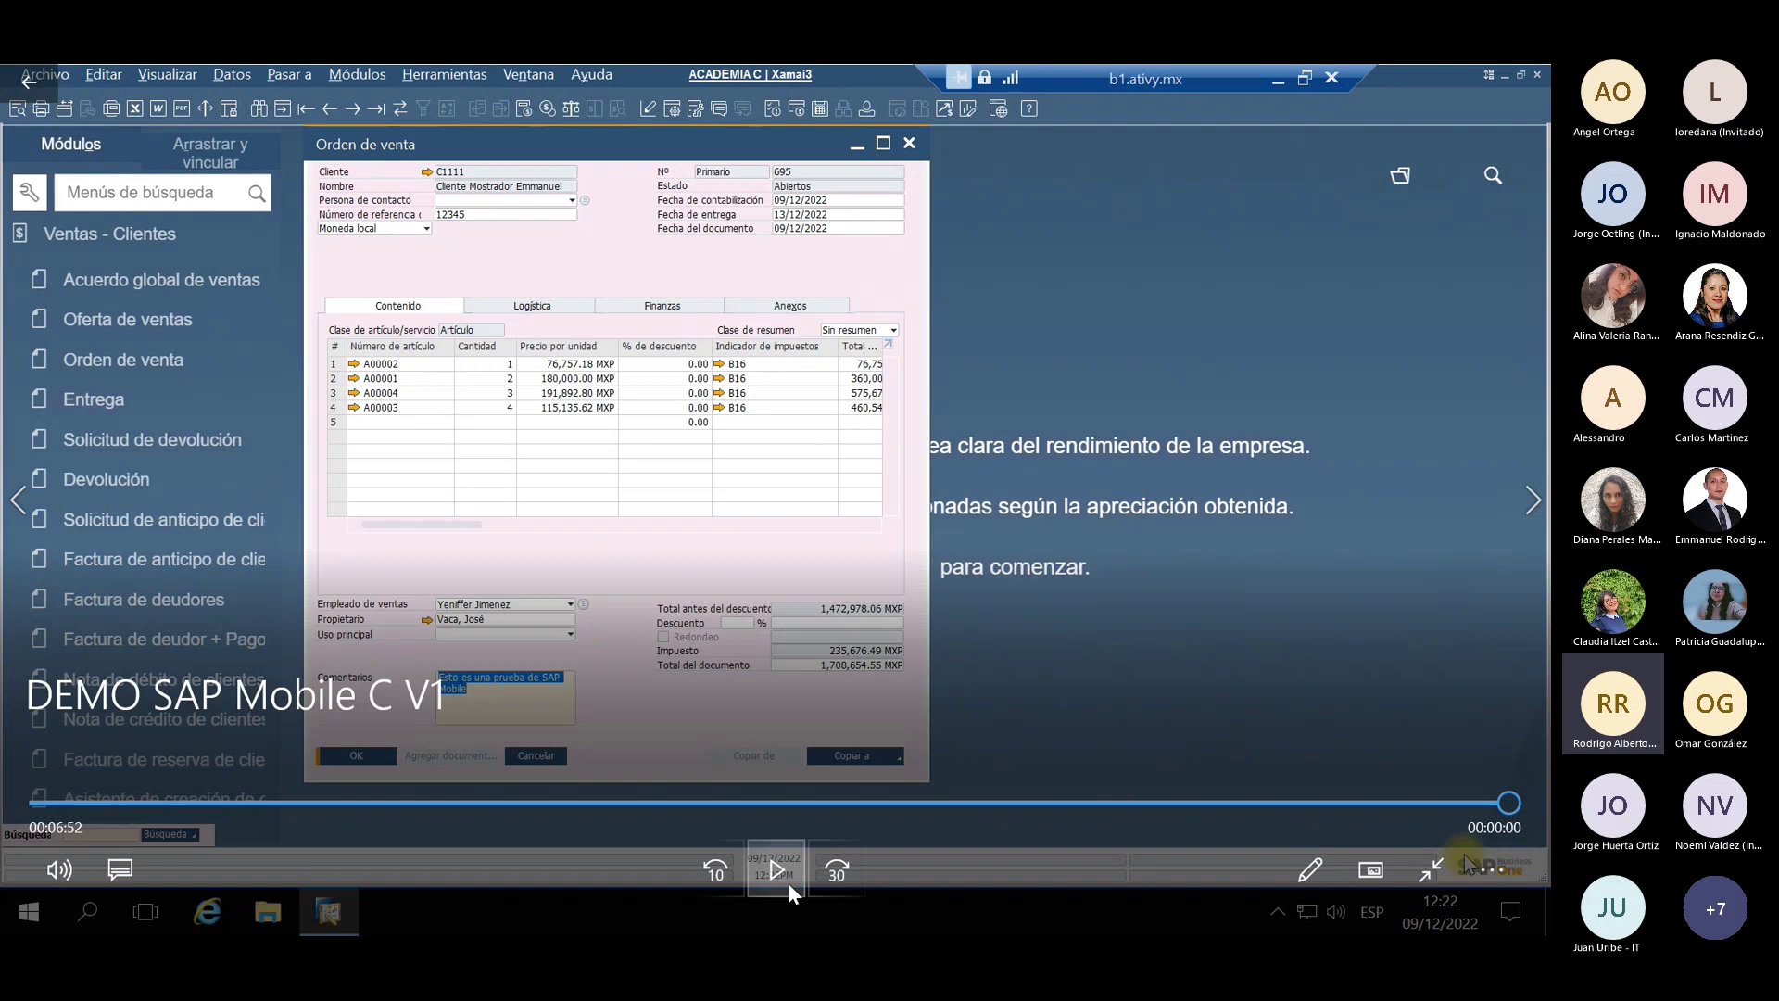
Switch to the webinar presentation and advance it to the Service mobile app slide
key("alt+Tab")
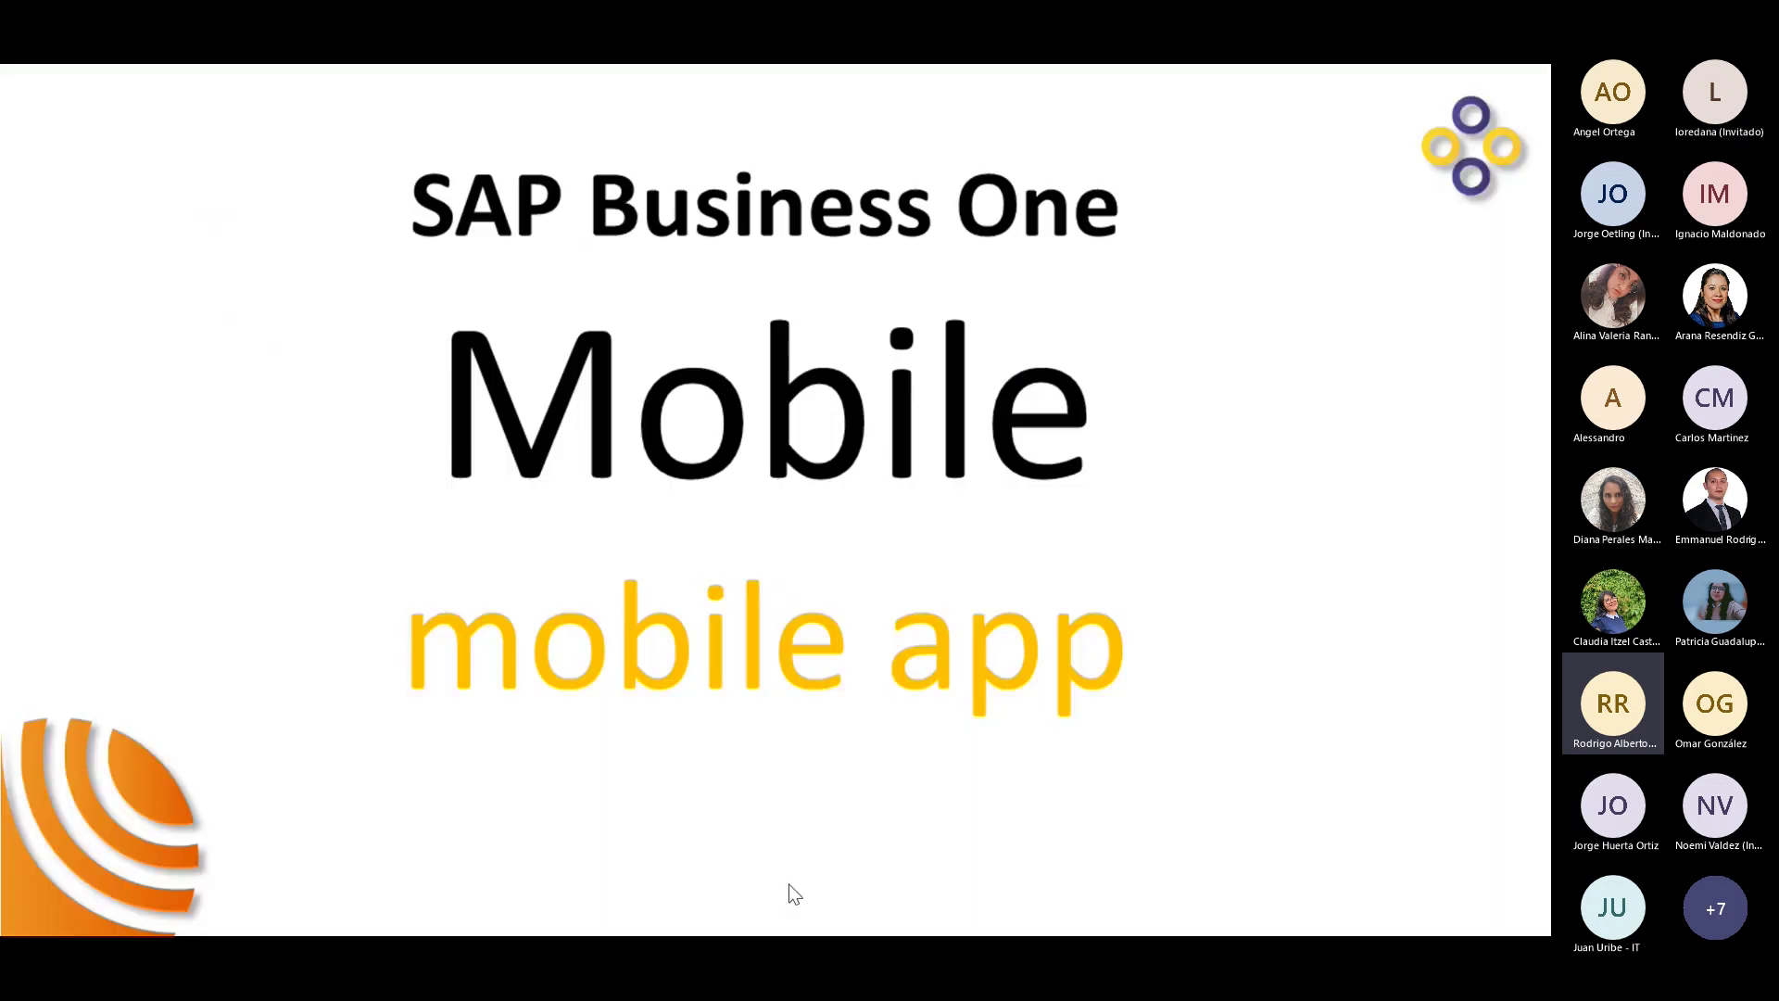
key("Right")
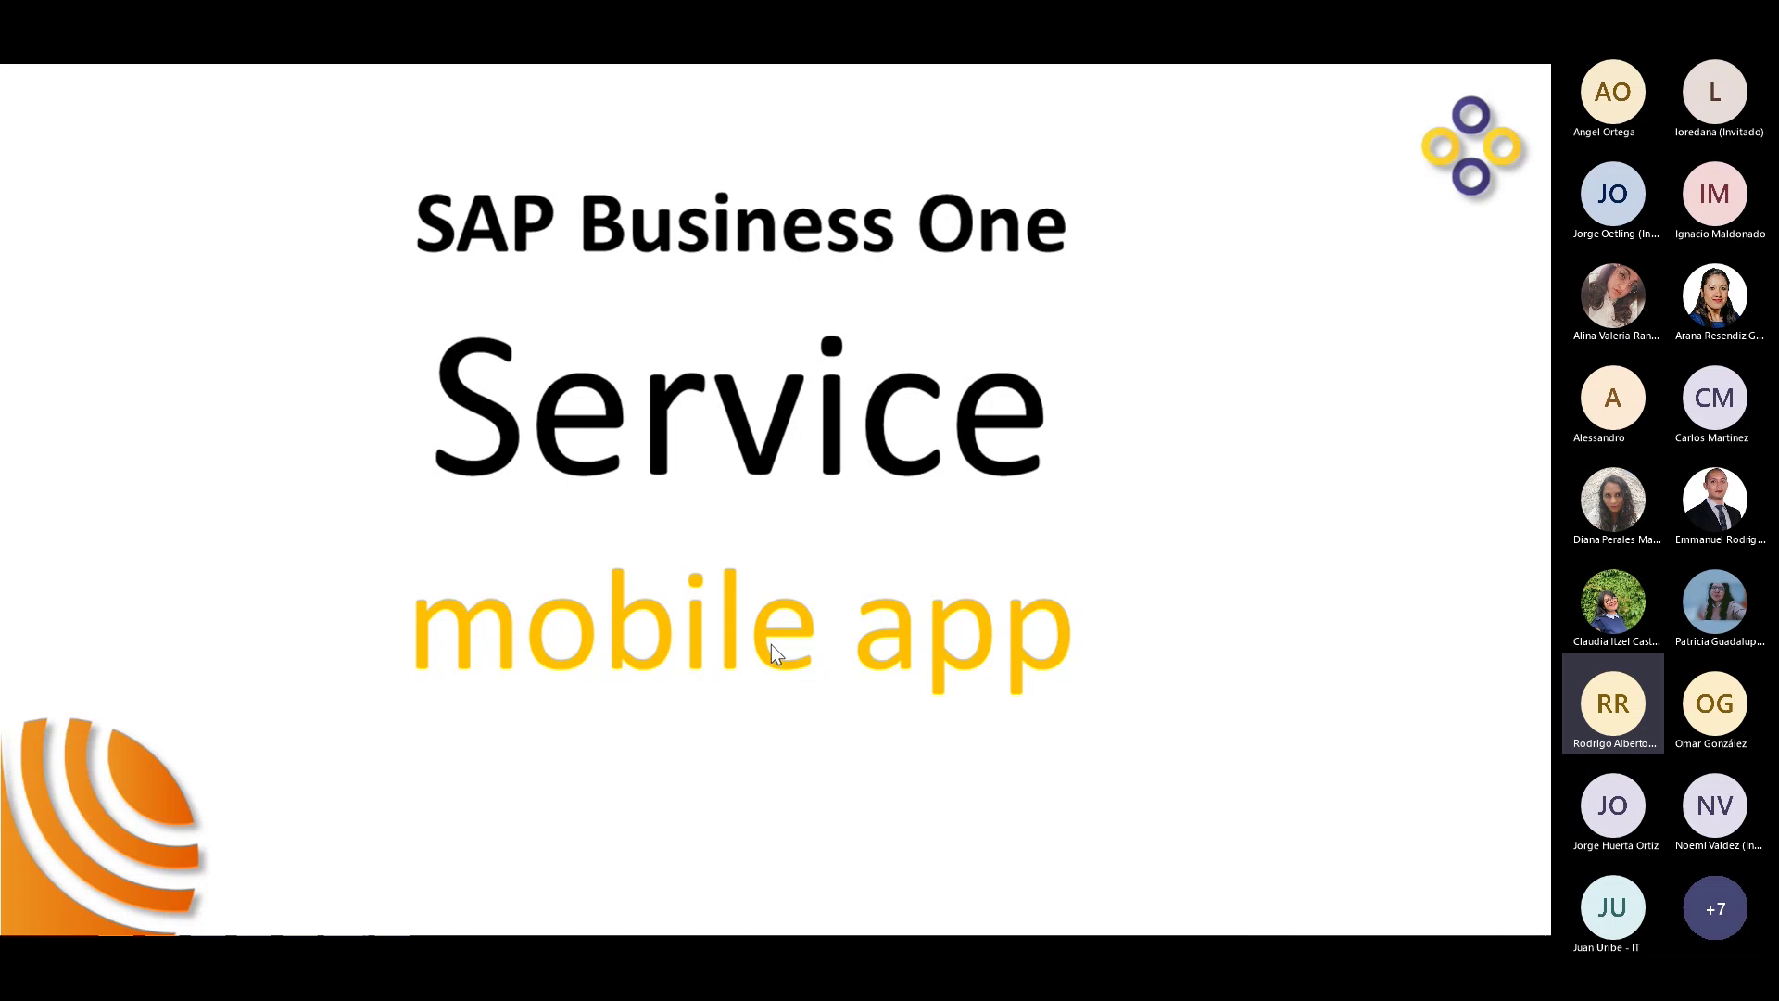
Switch to the b1.ativy.mx remote session and unlock SAP Business One with the account password
key("alt+Tab")
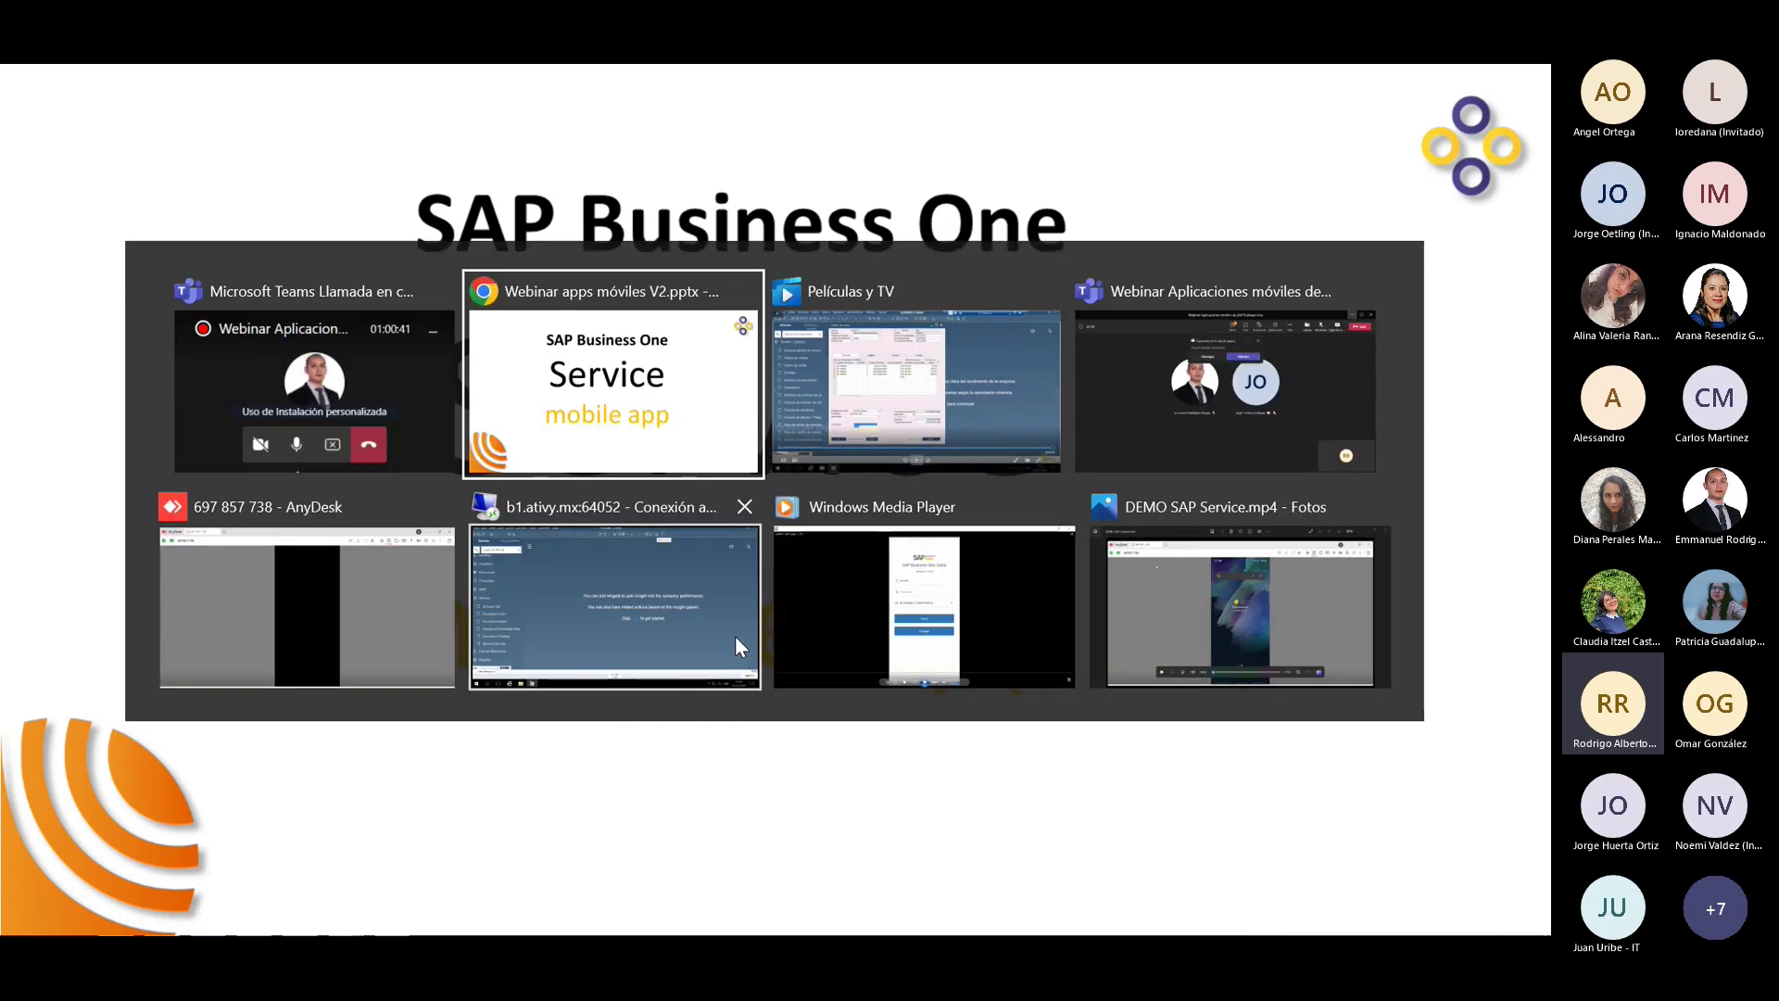
key("alt+Tab")
key("alt+Tab")
key("alt+Tab")
left_click(732, 632)
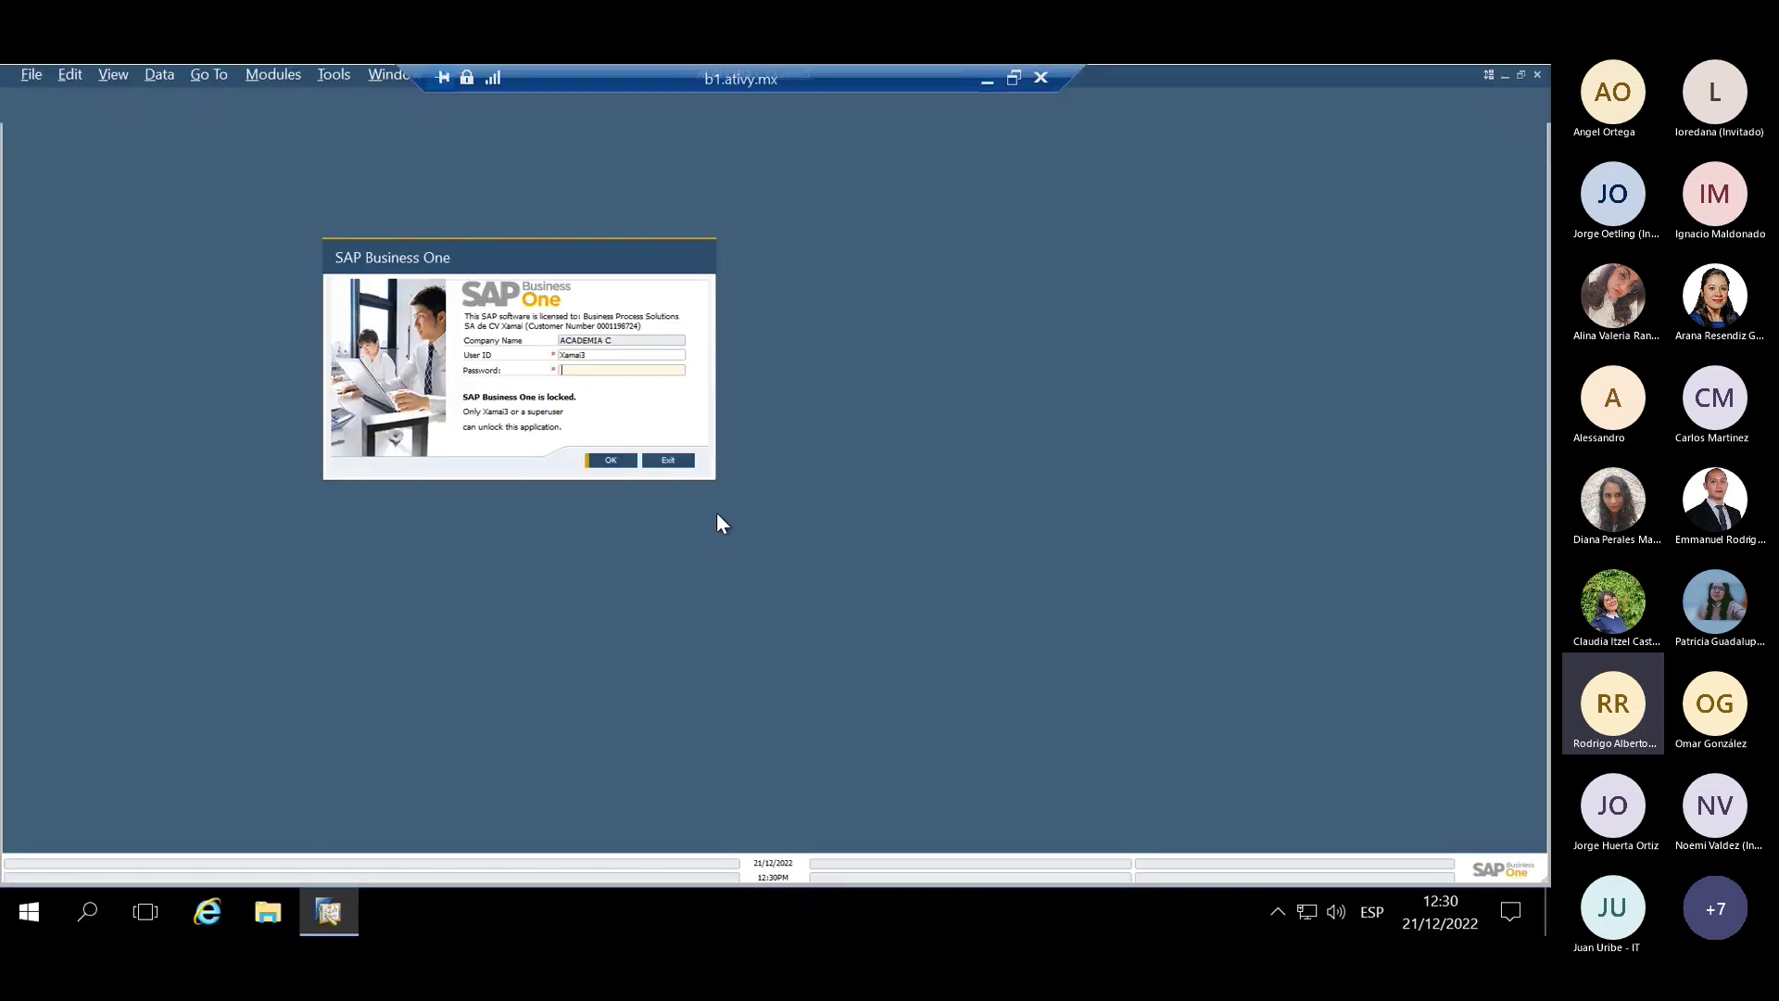
type("••")
key("Return")
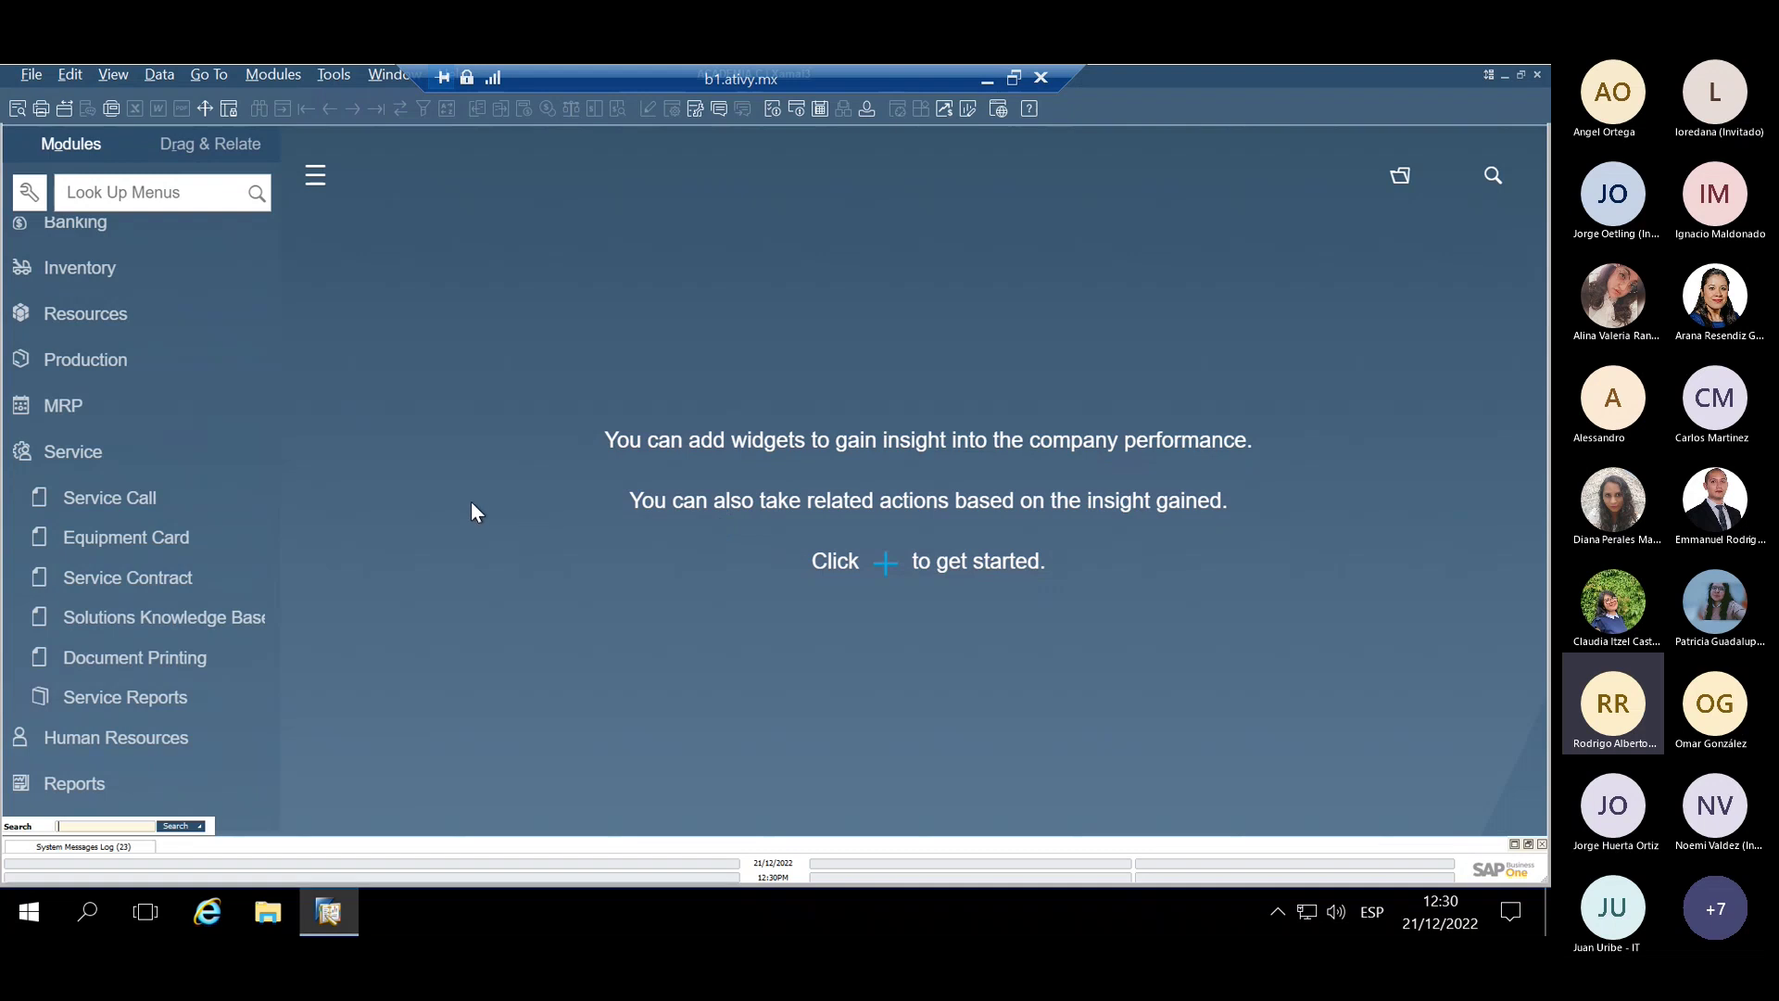
Review the per-document settings for Service Call in the system initialization's document settings and close them
scroll(218, 454, "up", 5)
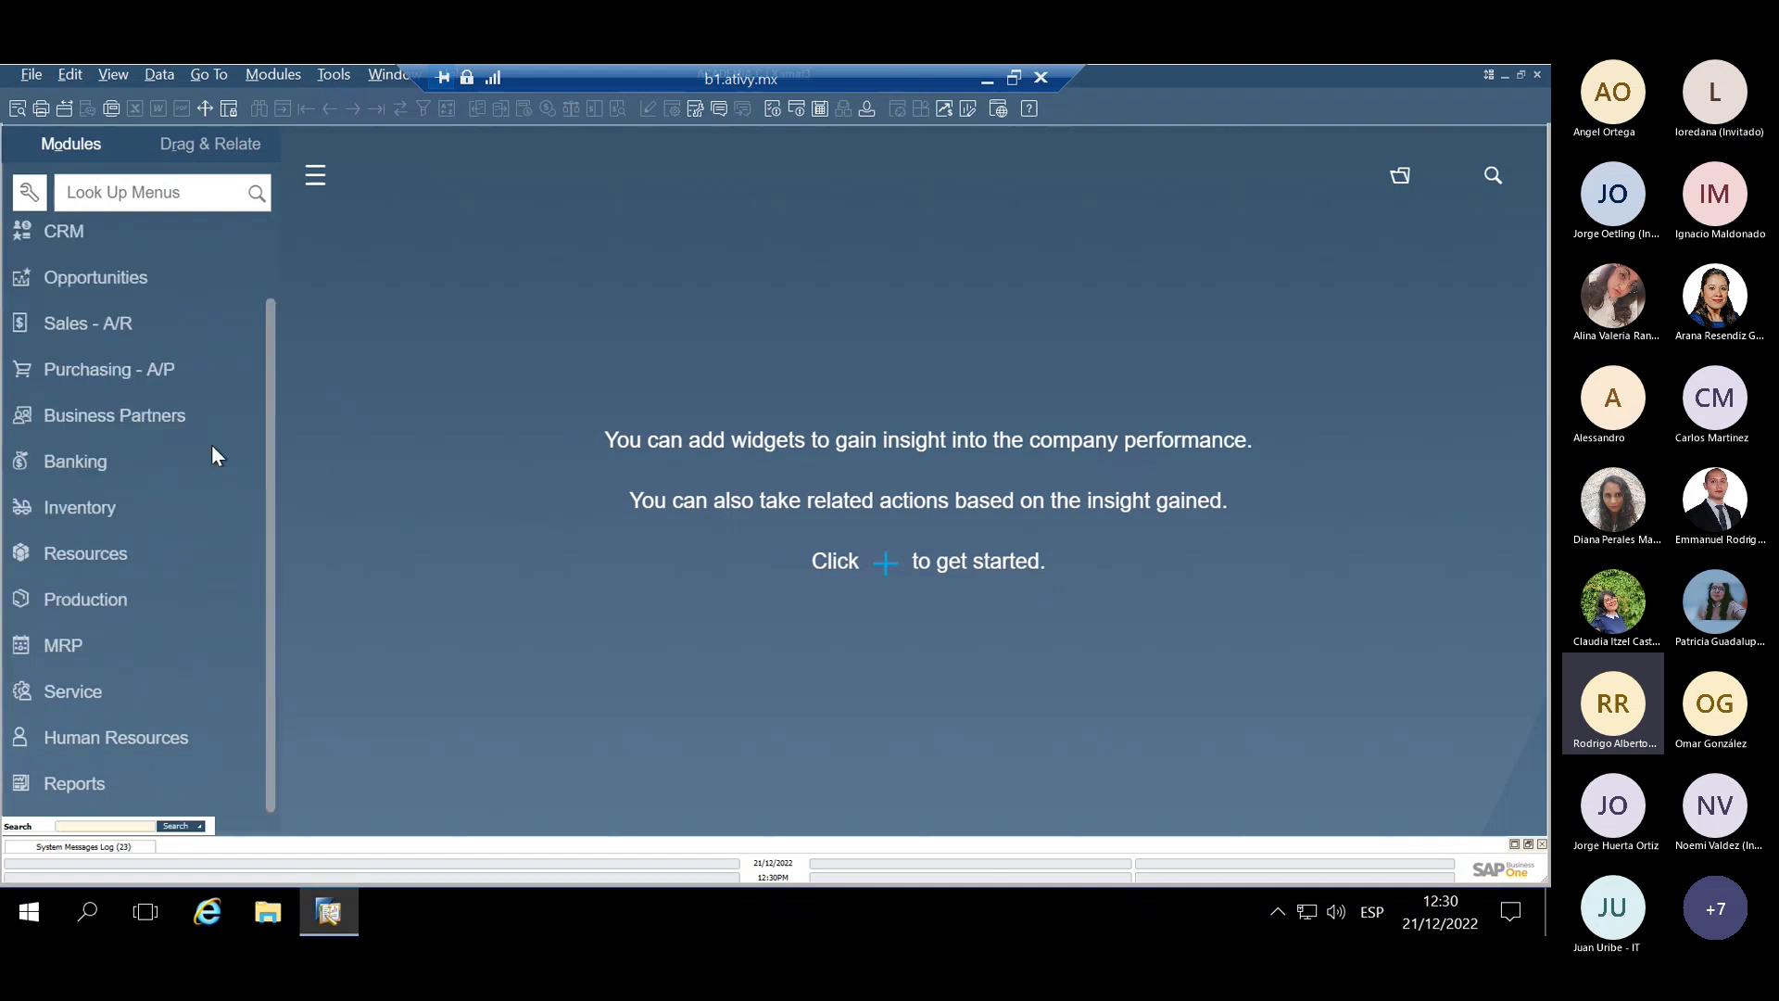
left_click(186, 242)
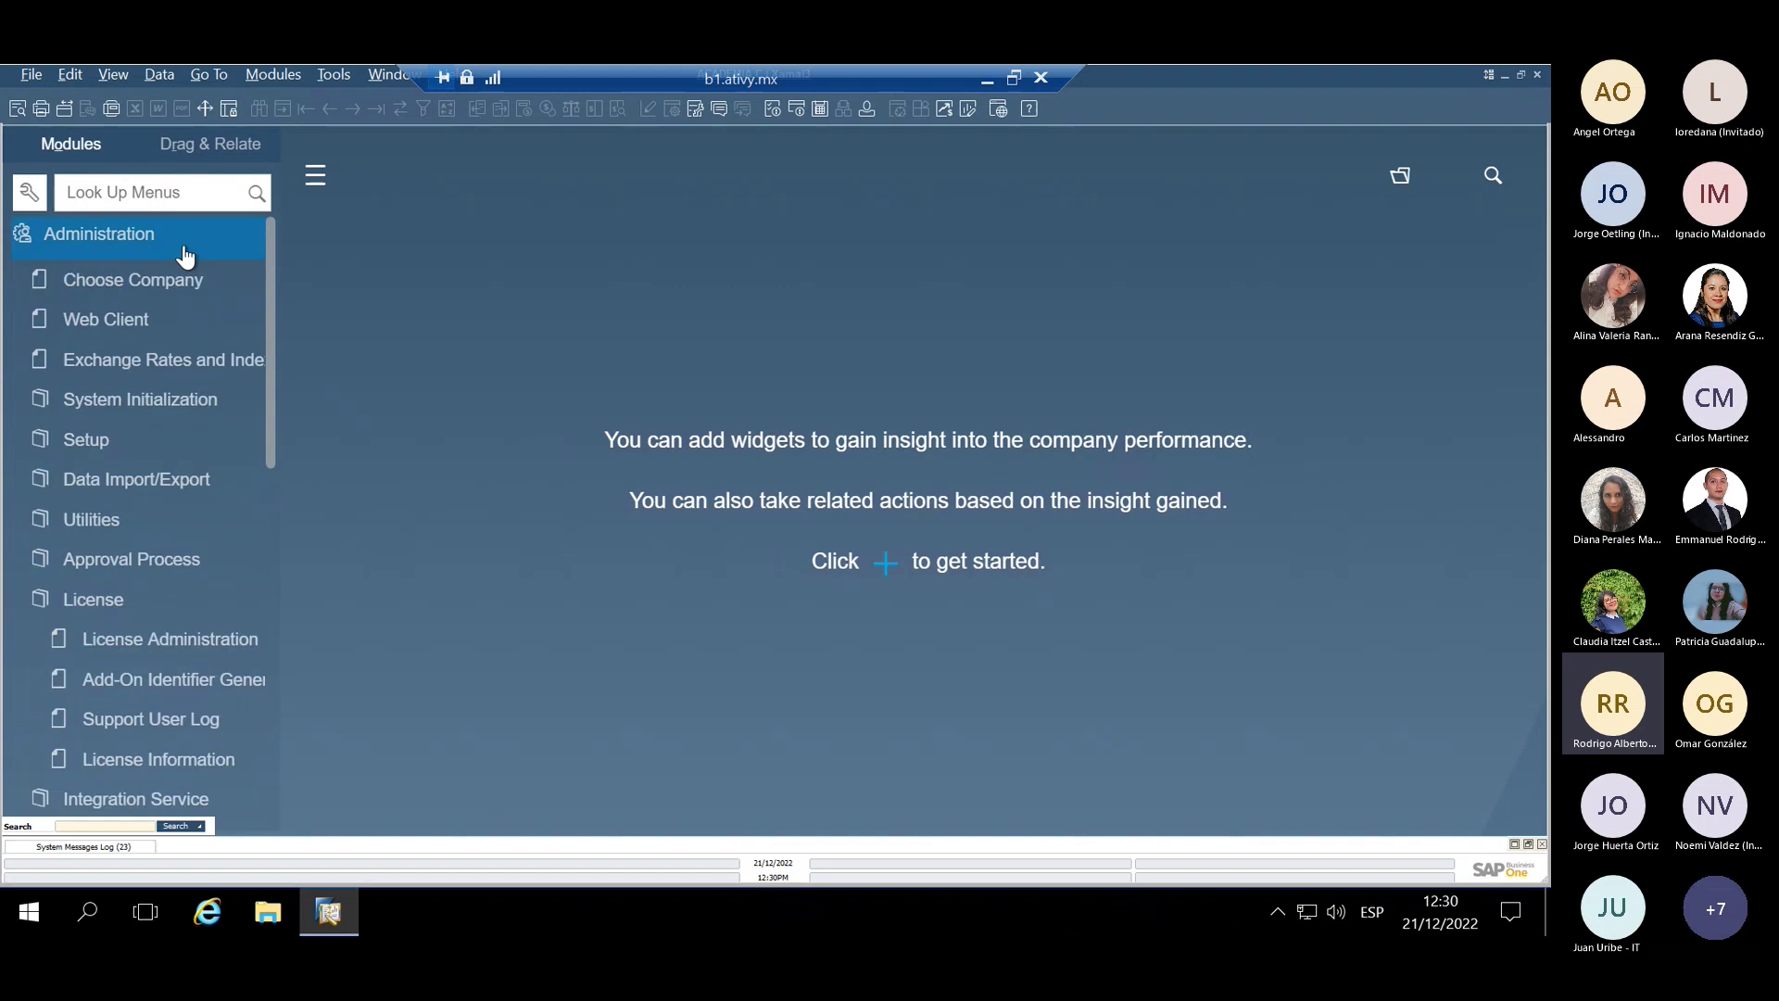
left_click(170, 399)
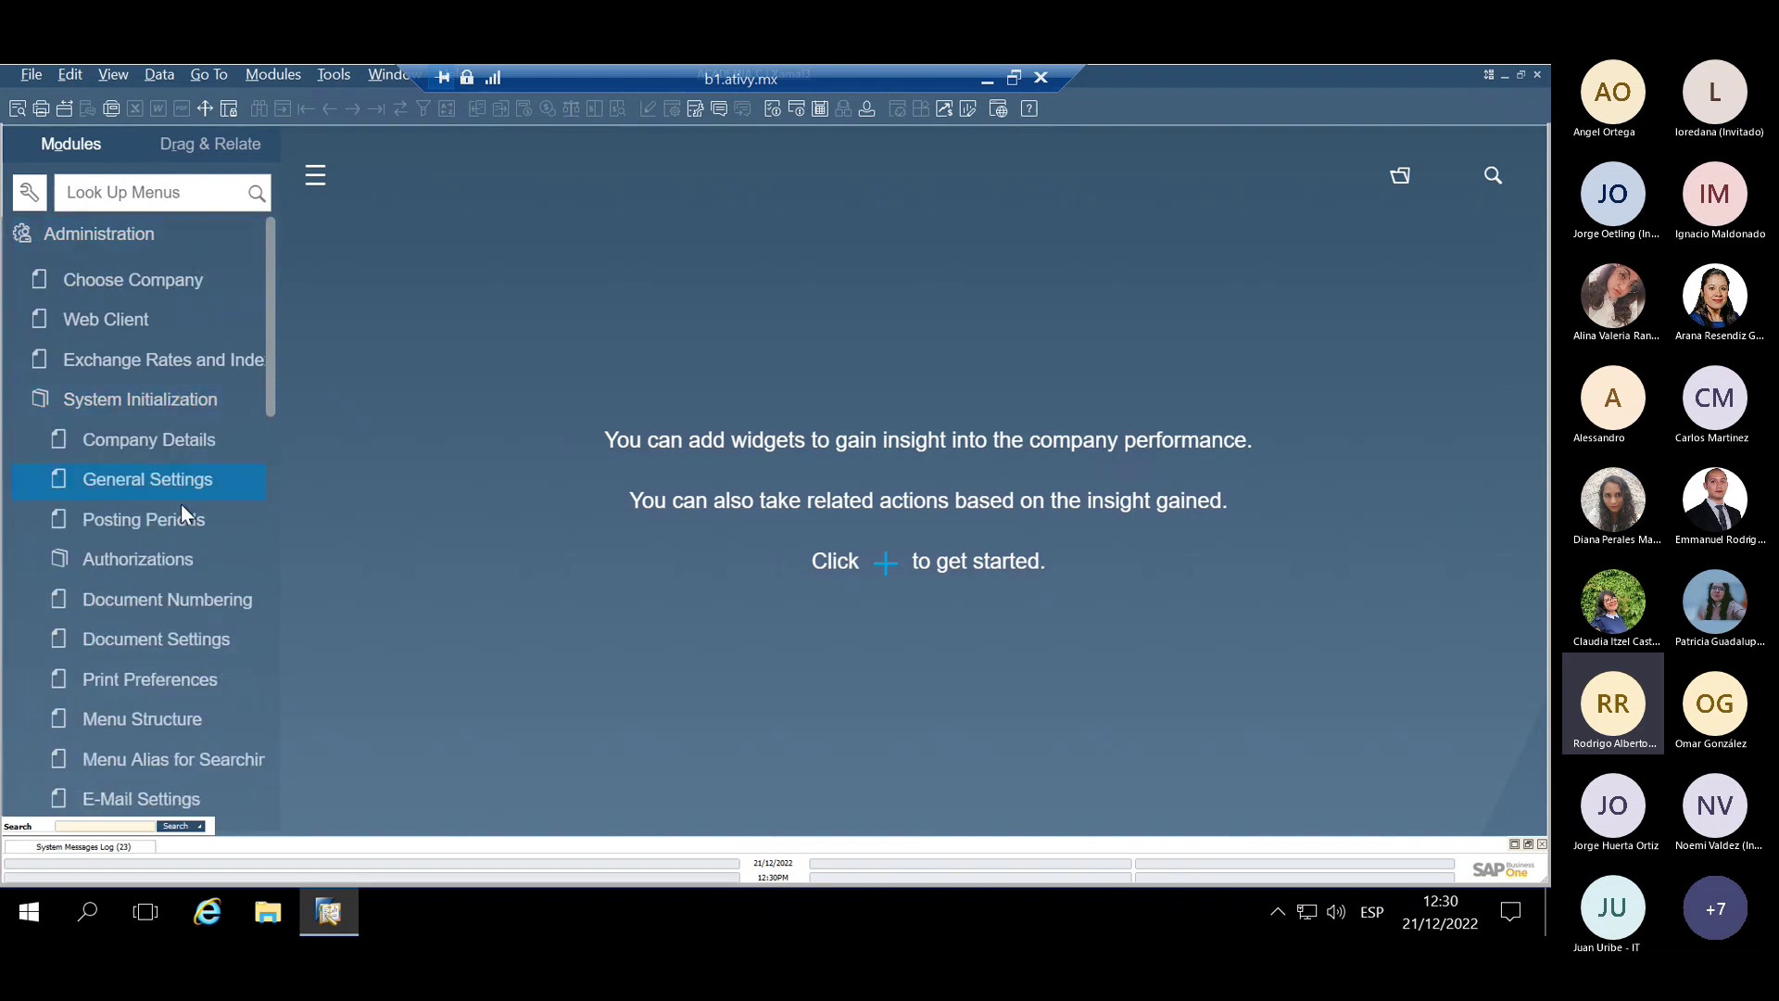
left_click(202, 639)
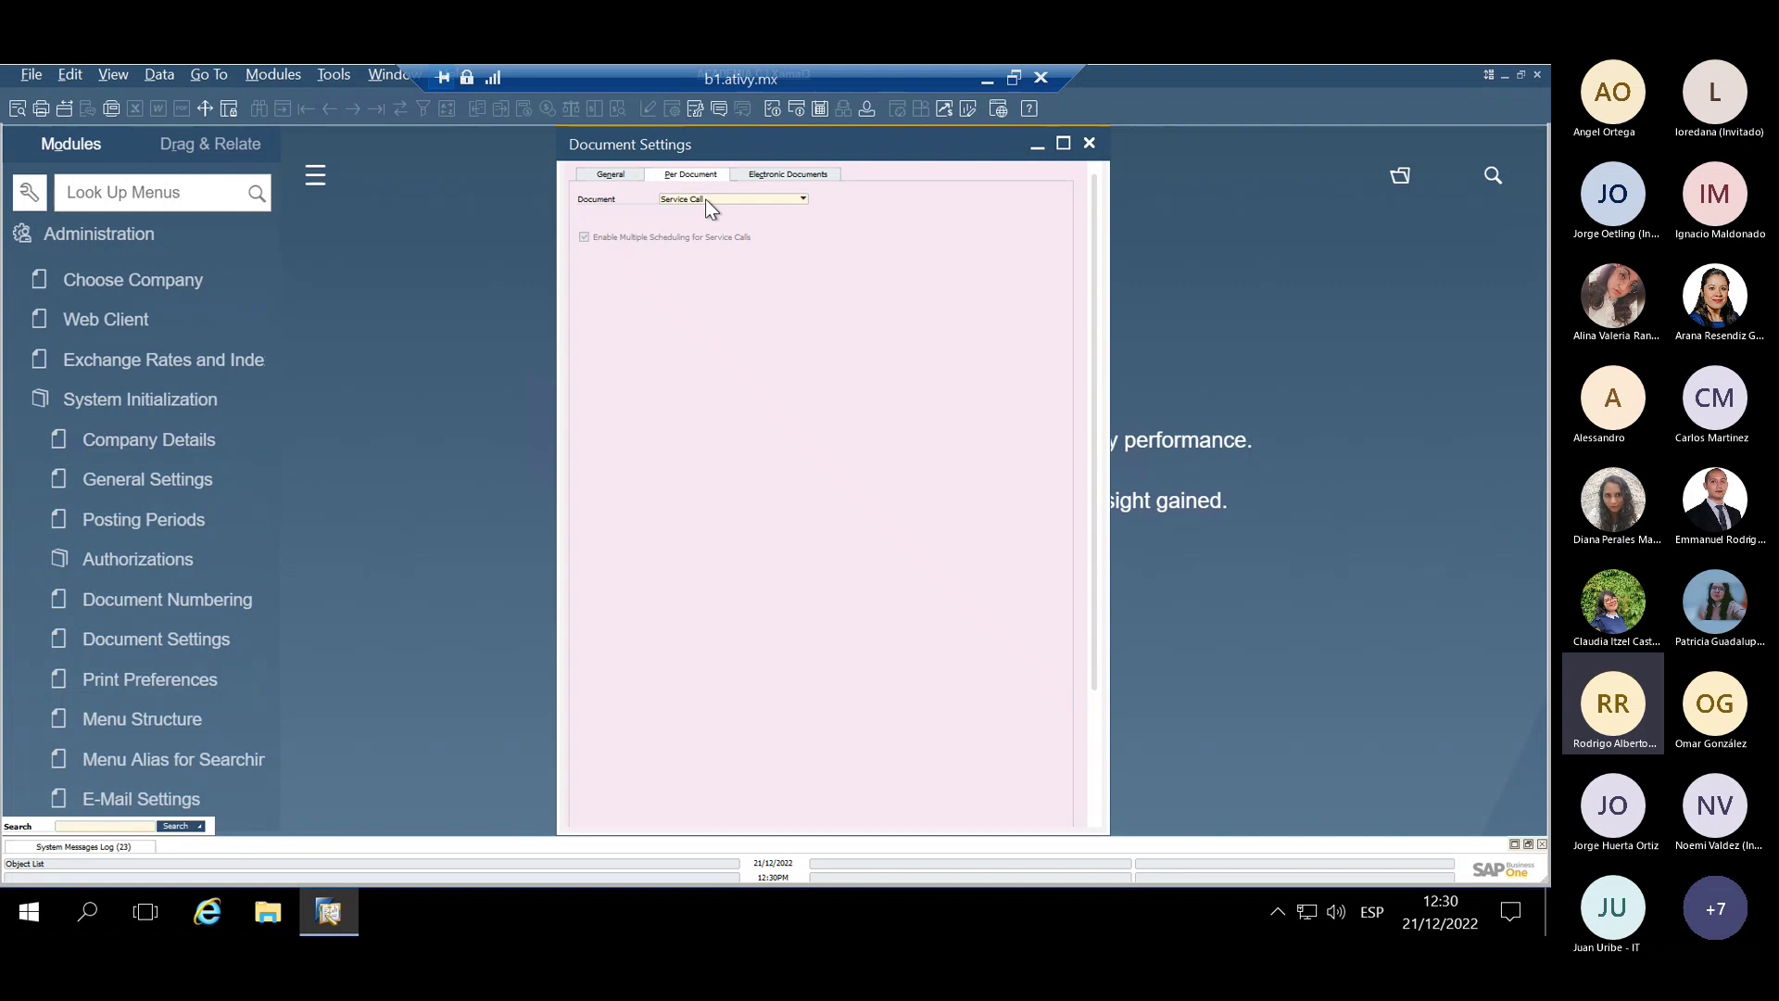
left_click(1090, 146)
Open the user setup and find the user record whose code starts with "ser"
left_click(866, 109)
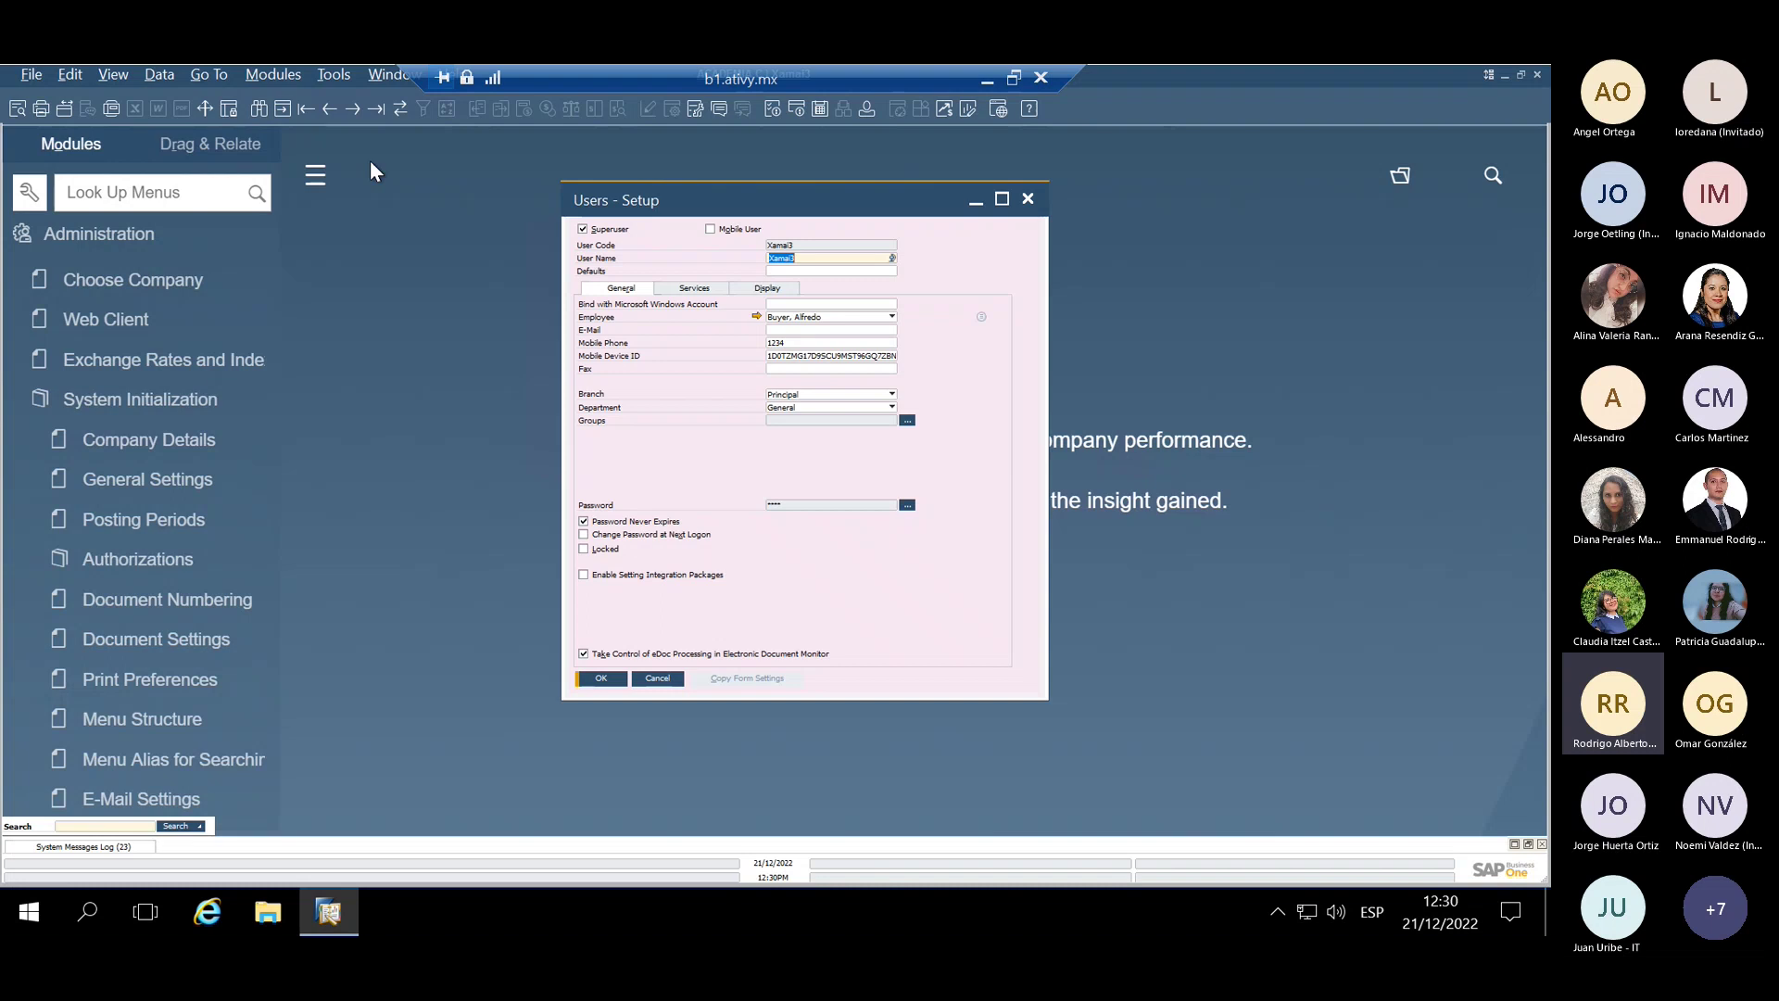
left_click(259, 109)
type("ser")
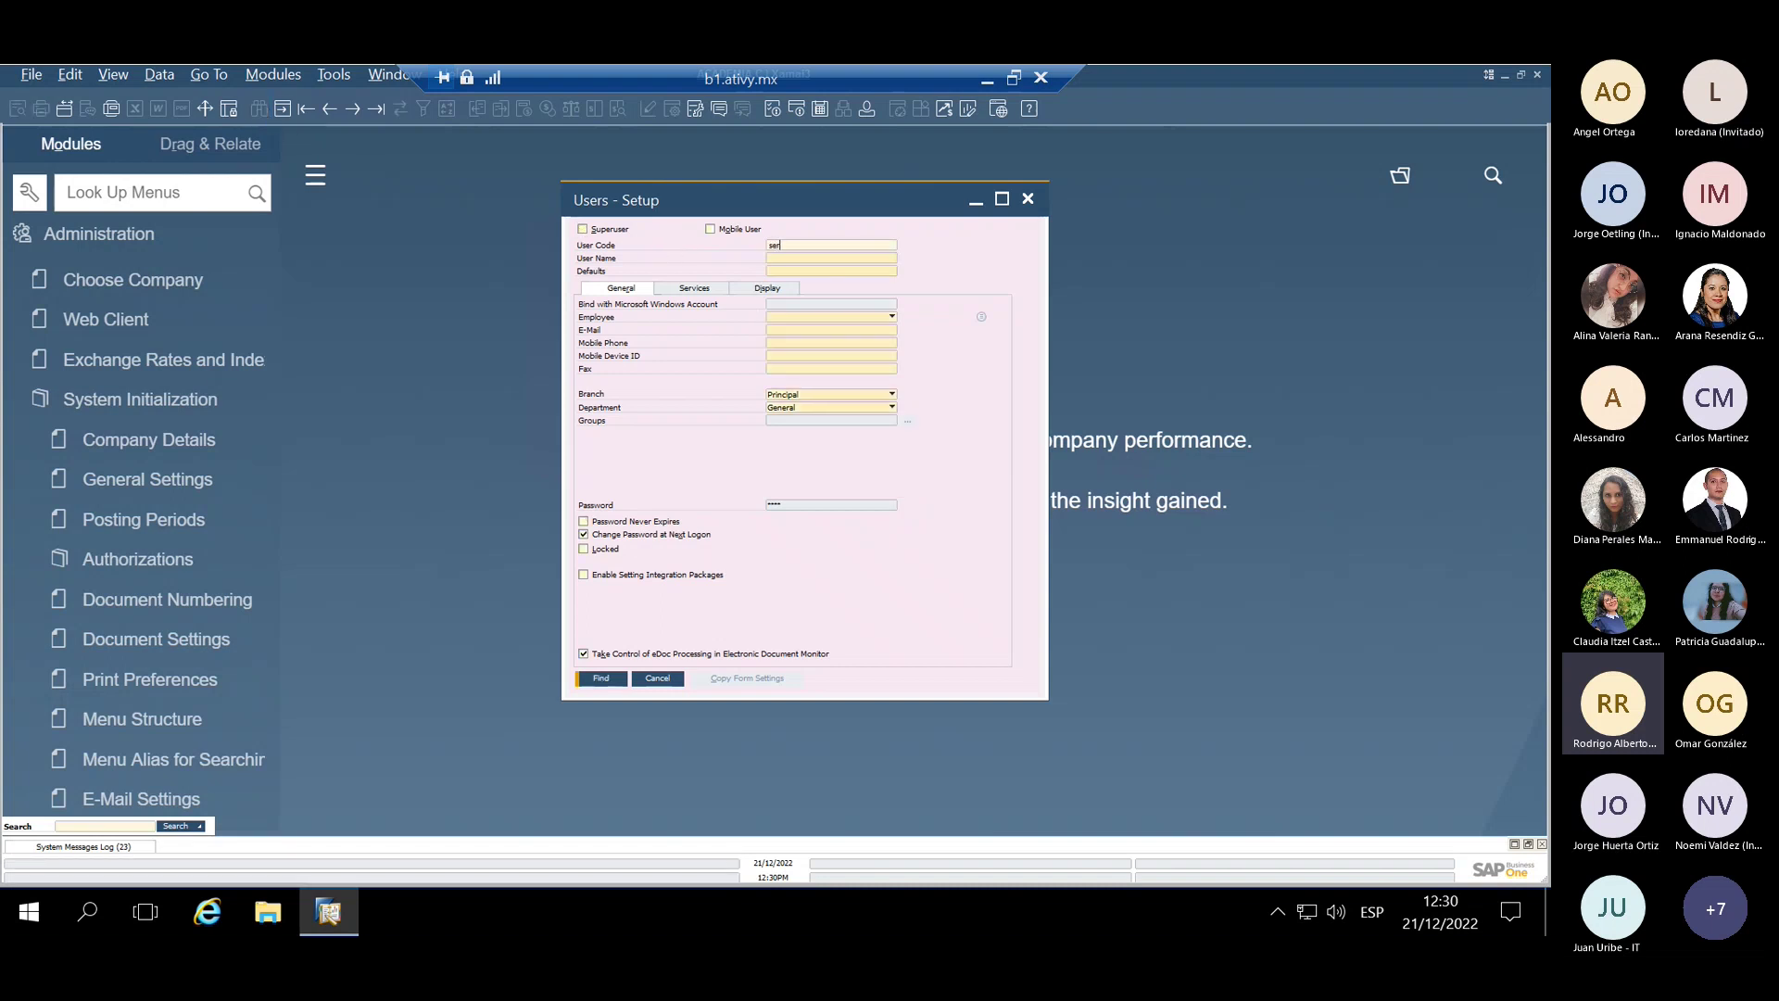
key("Return")
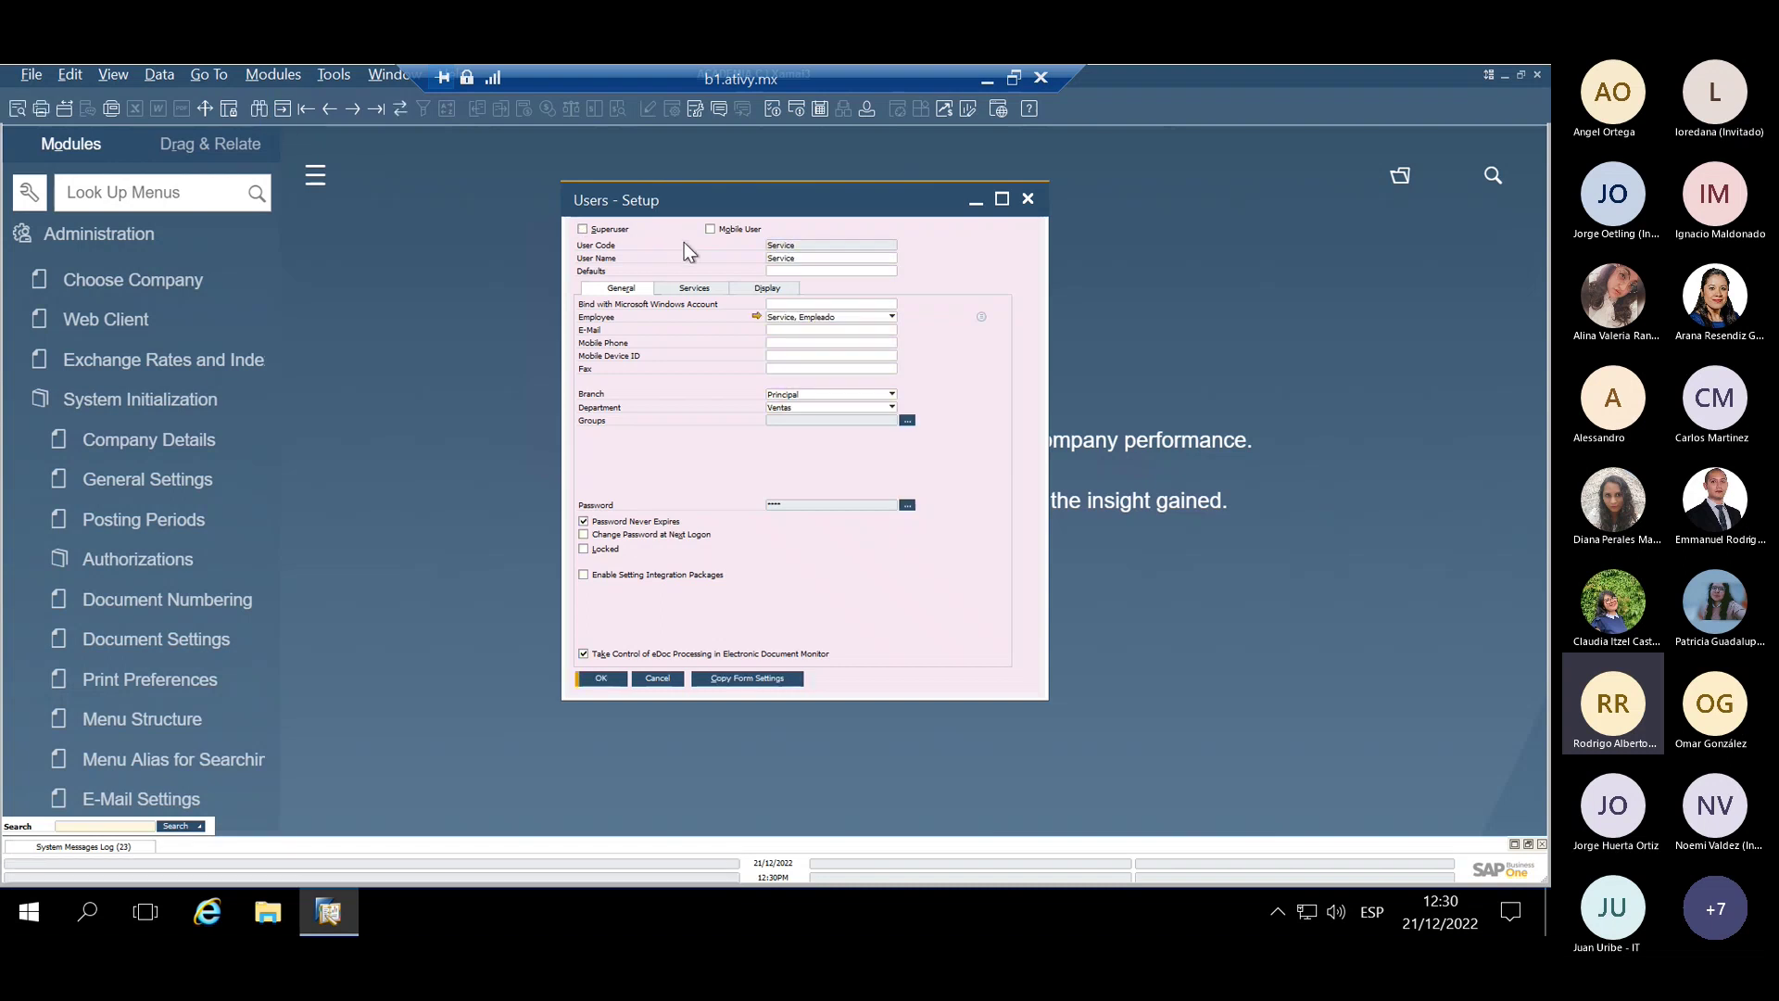
Examine the role and team membership of the employee linked to the Service user, and close both records
left_click(757, 317)
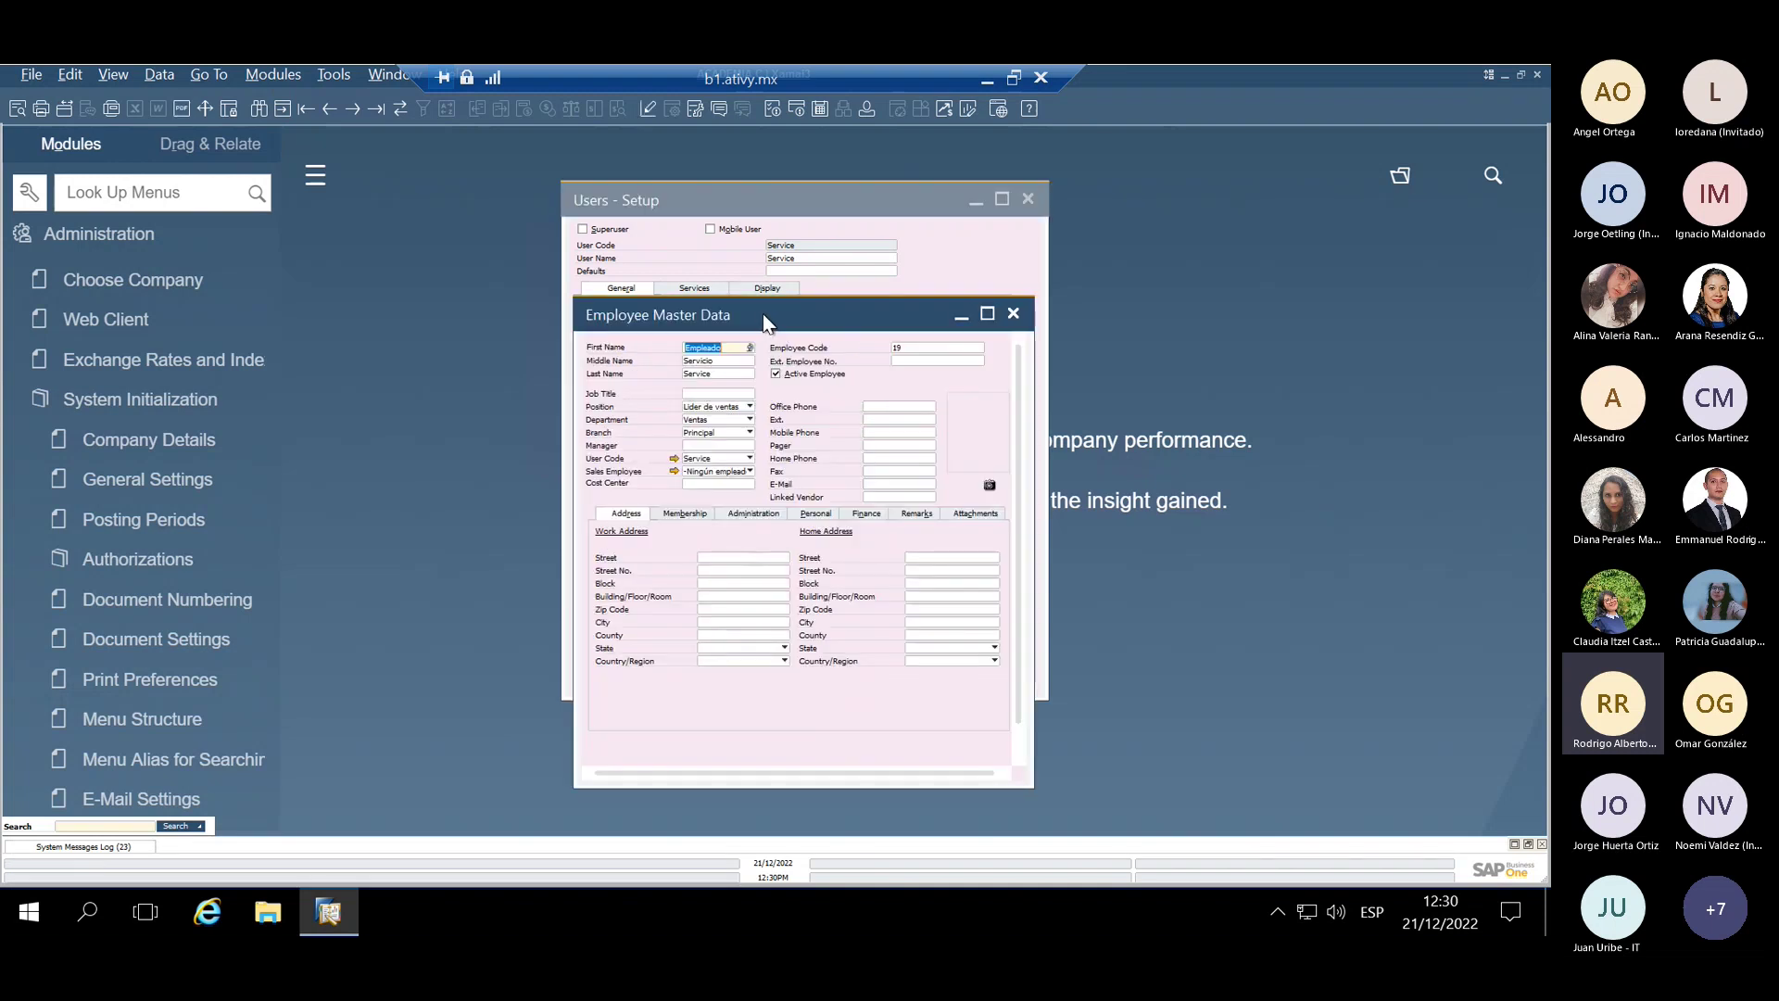
left_click_drag(763, 313, 1041, 232)
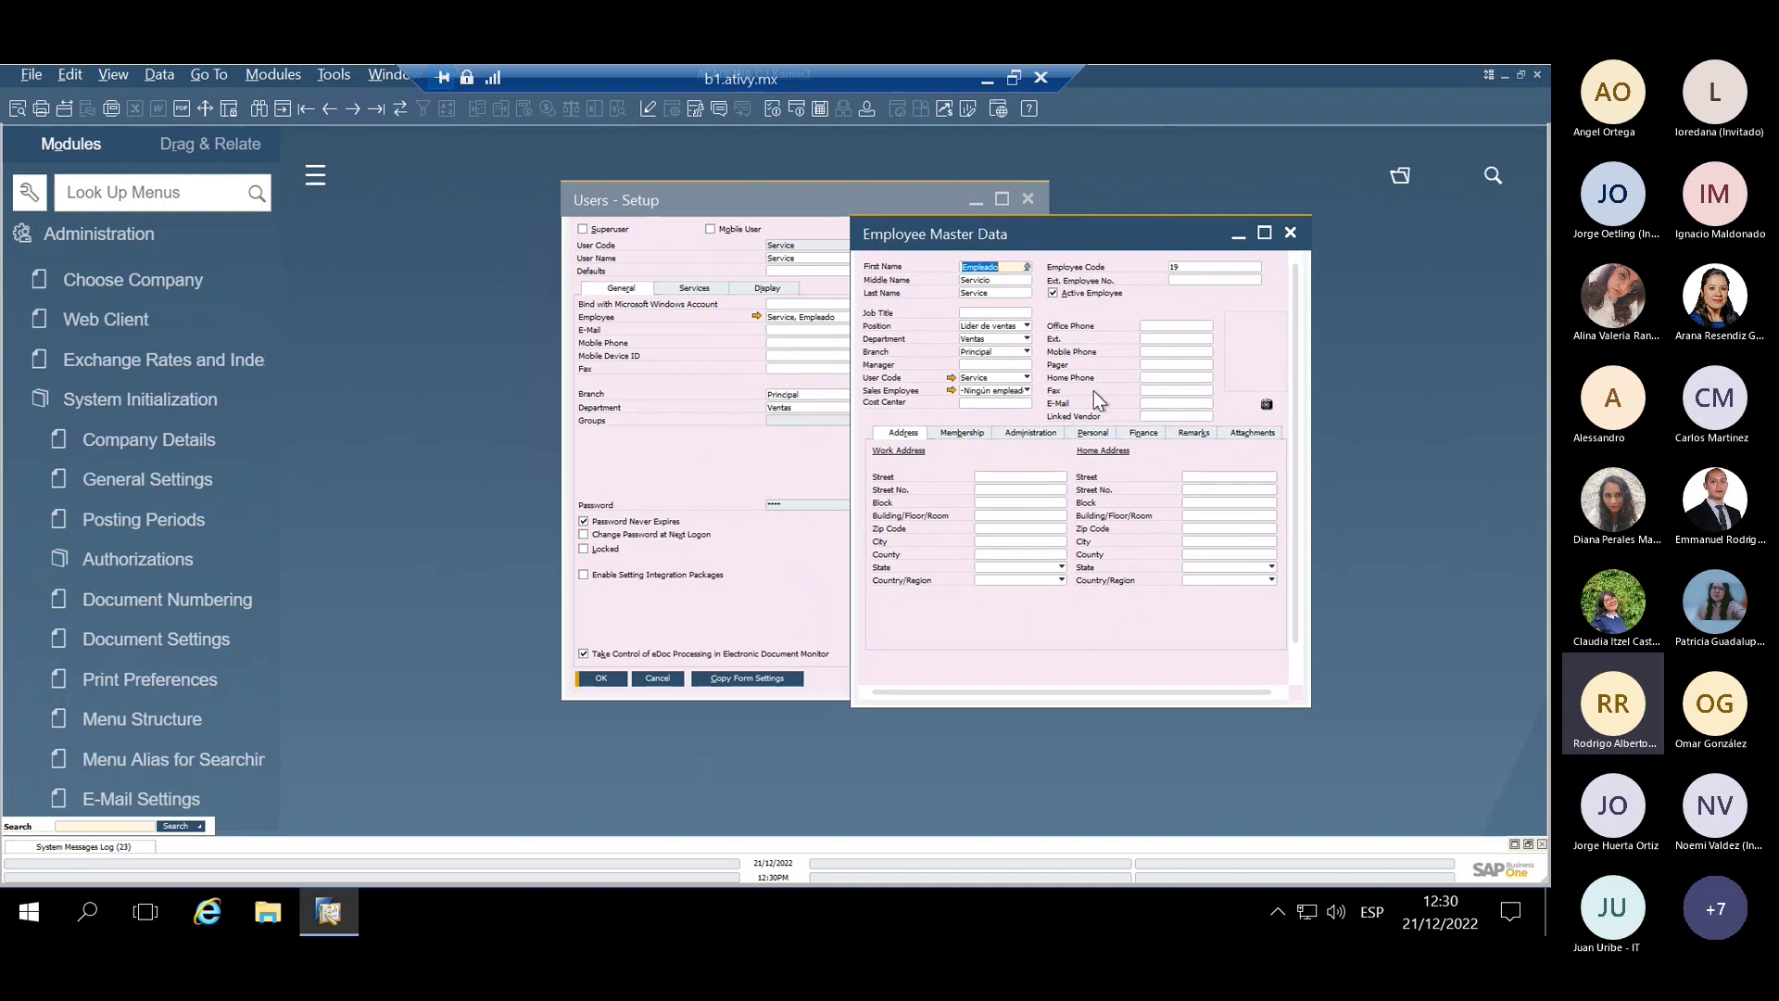
left_click(964, 433)
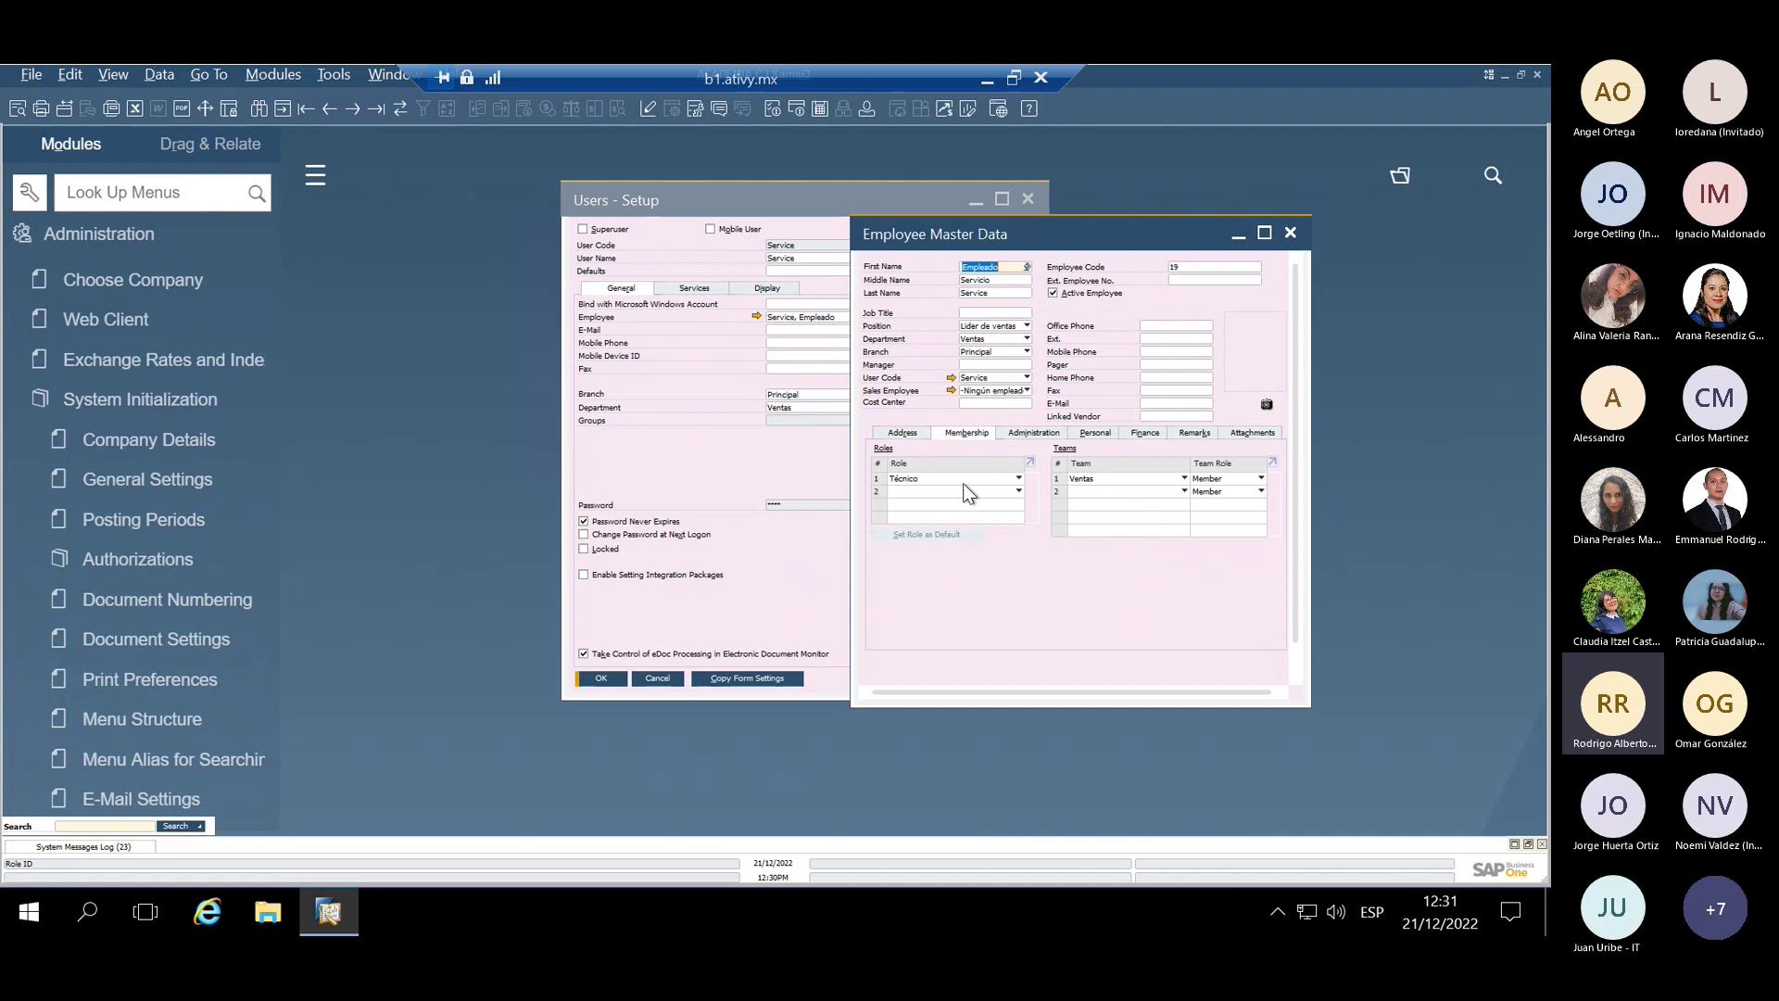
left_click(1290, 233)
left_click(1028, 198)
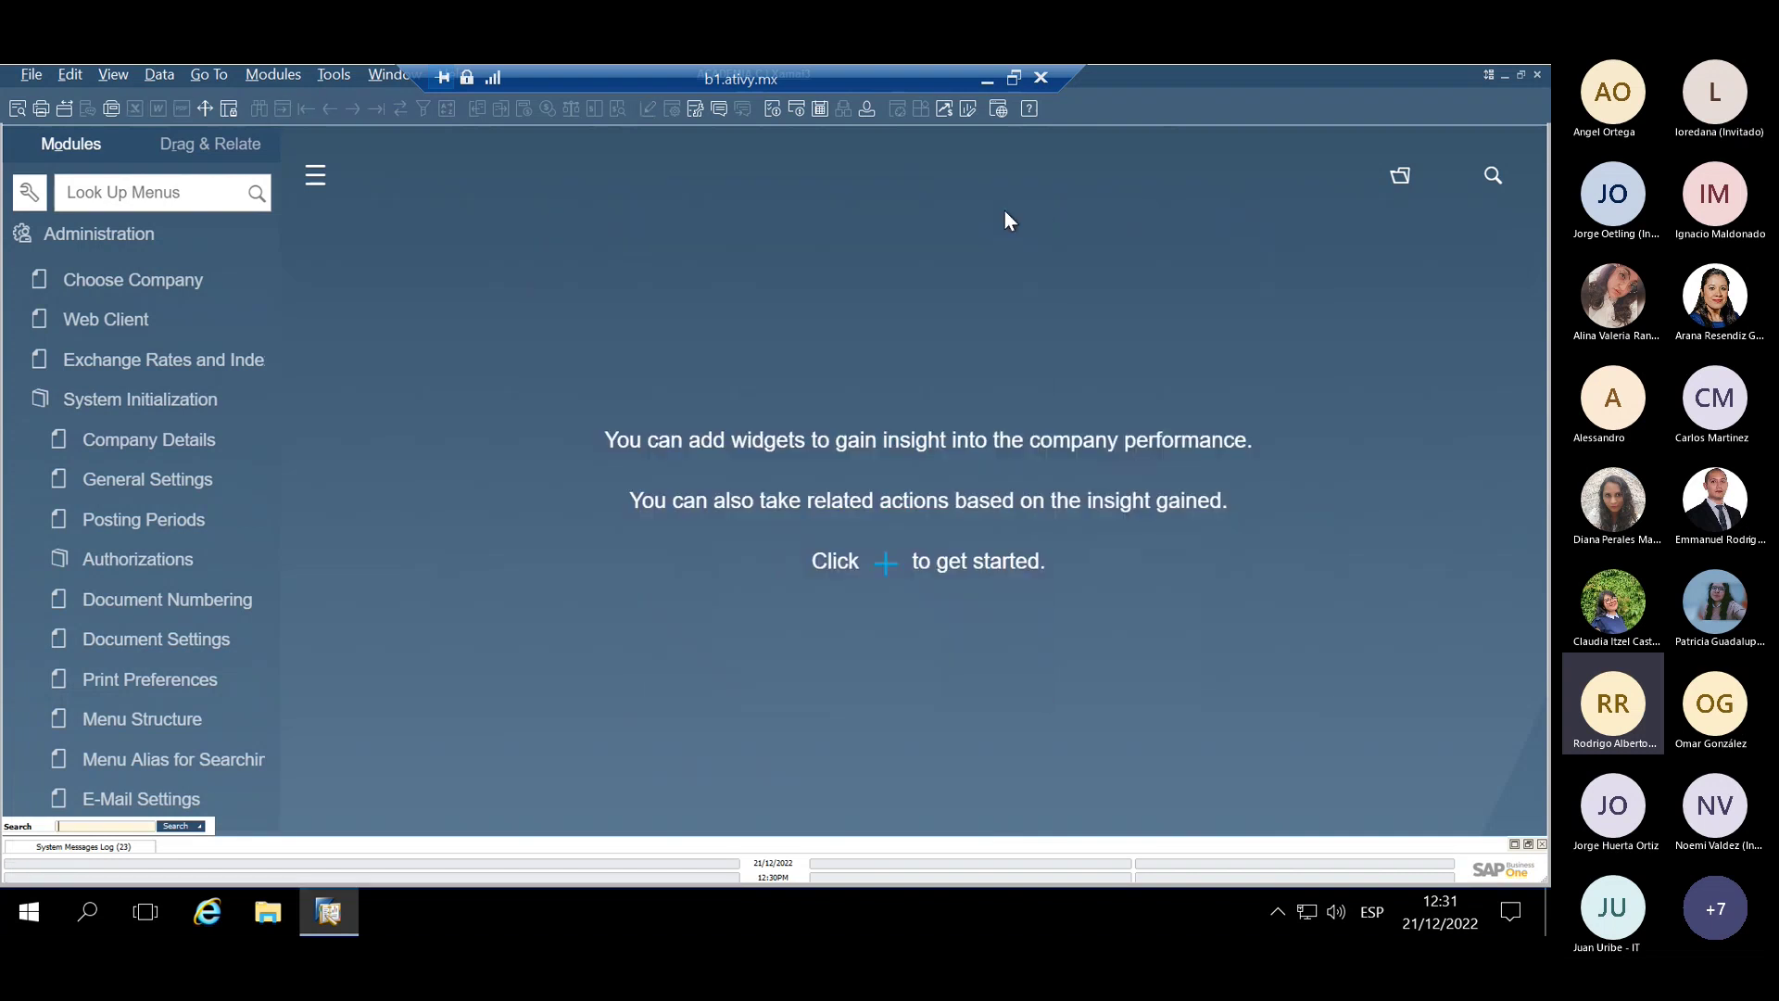
Open a blank service call from the Service module and reposition its window lower in the workspace
left_click(144, 233)
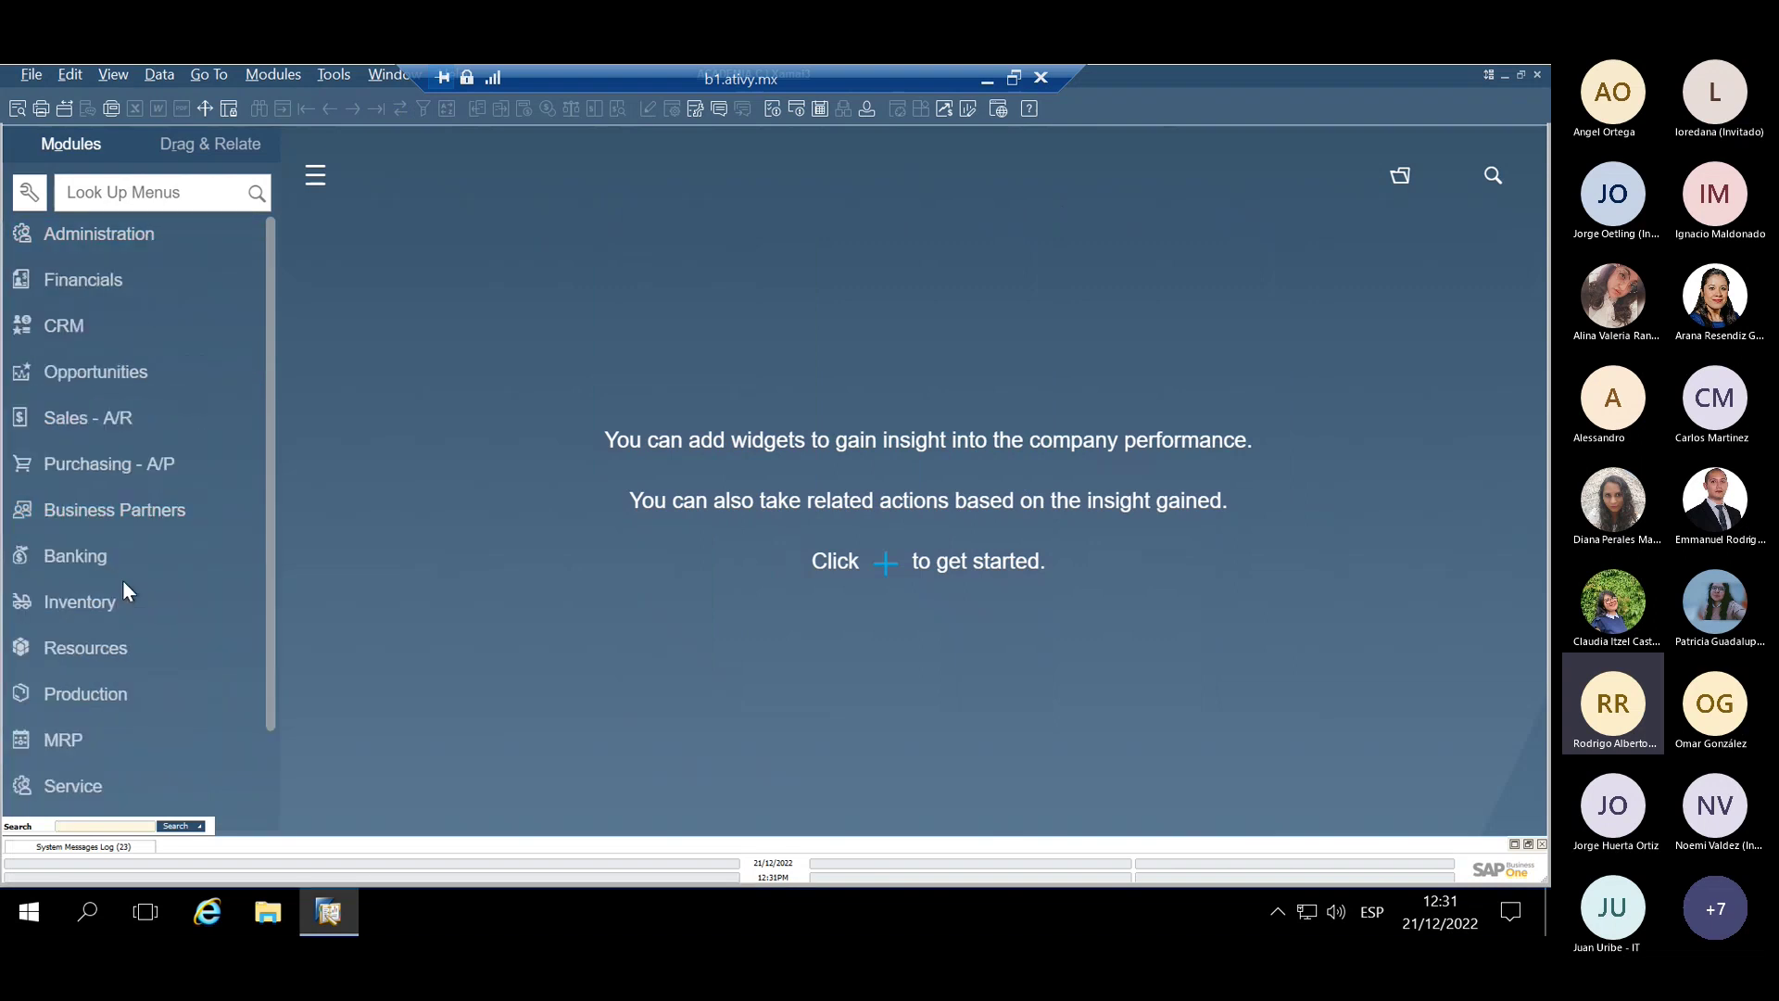
scroll(130, 608, "down", 2)
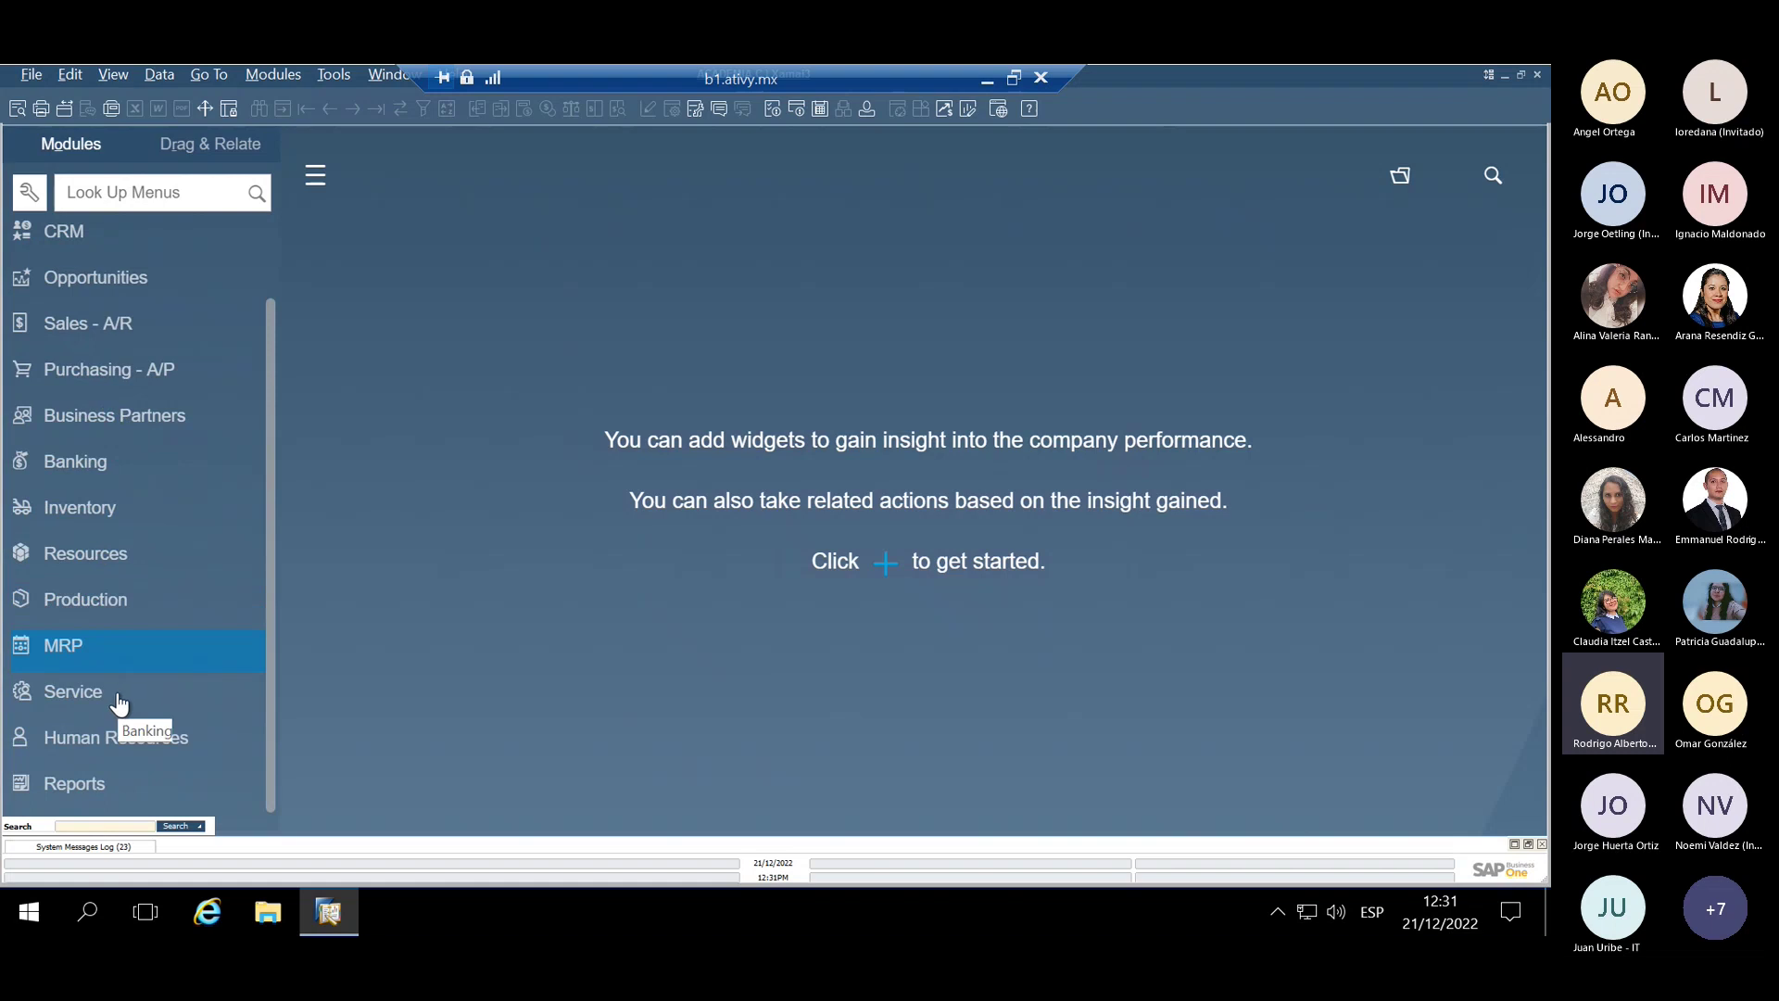
left_click(69, 695)
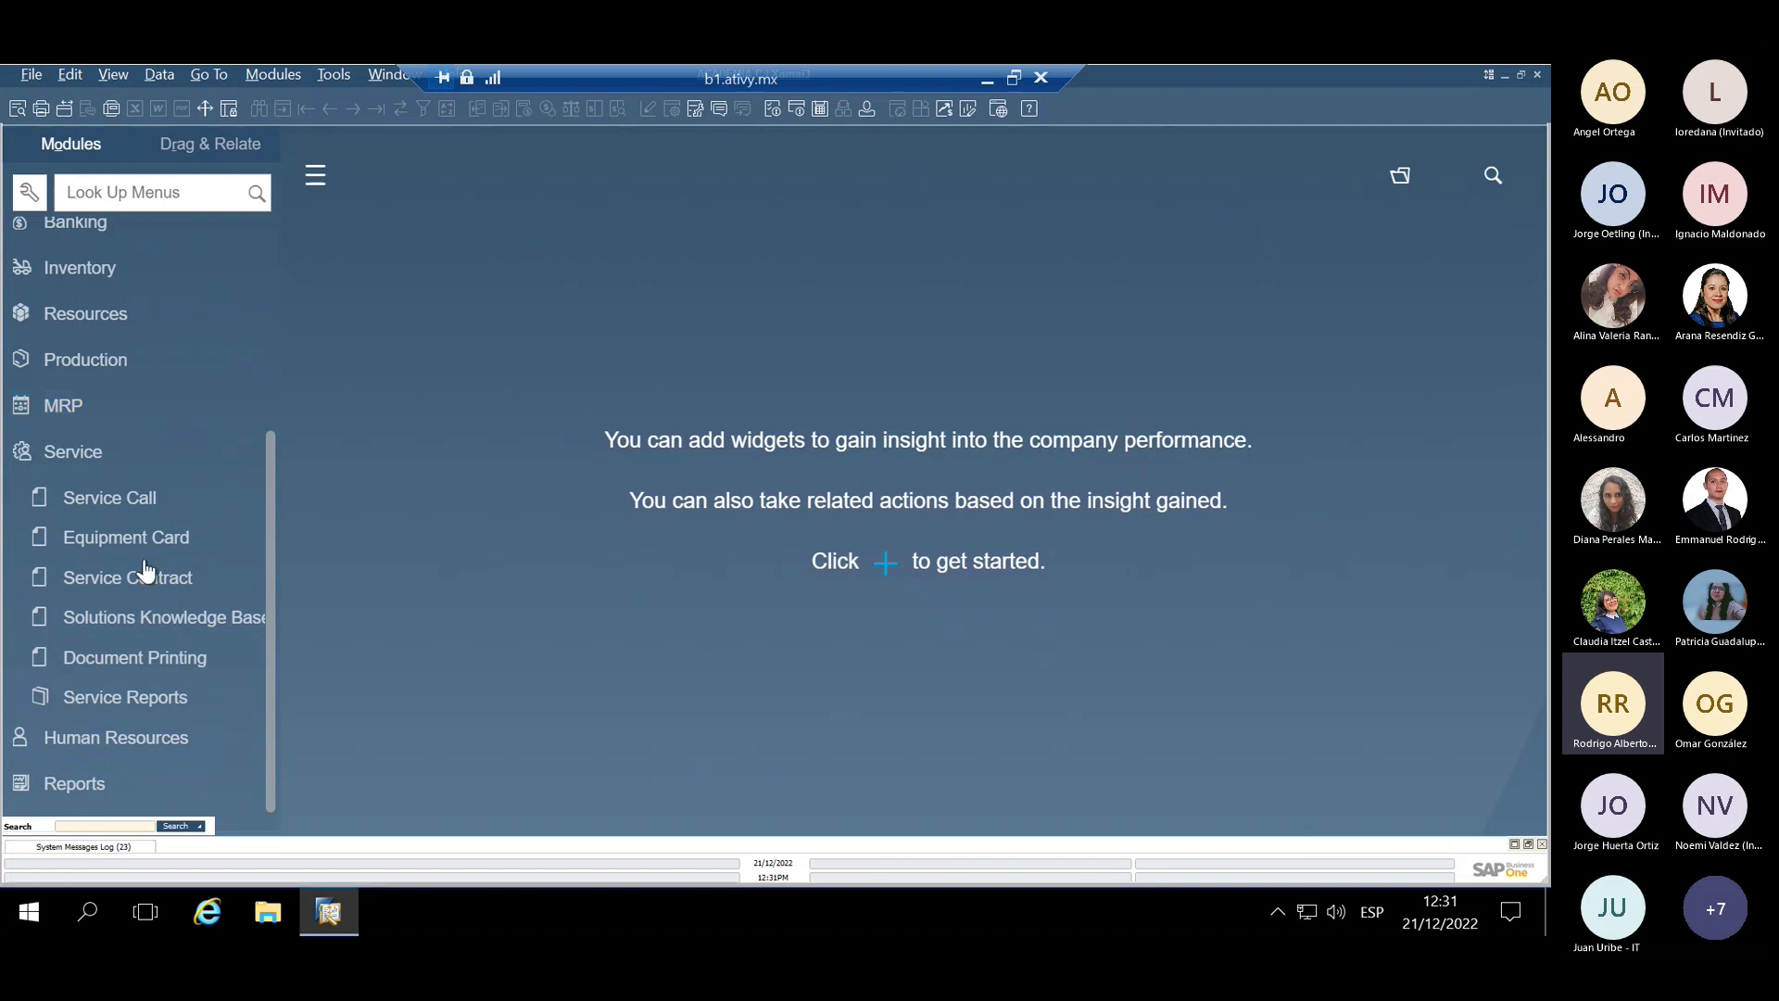
left_click(137, 498)
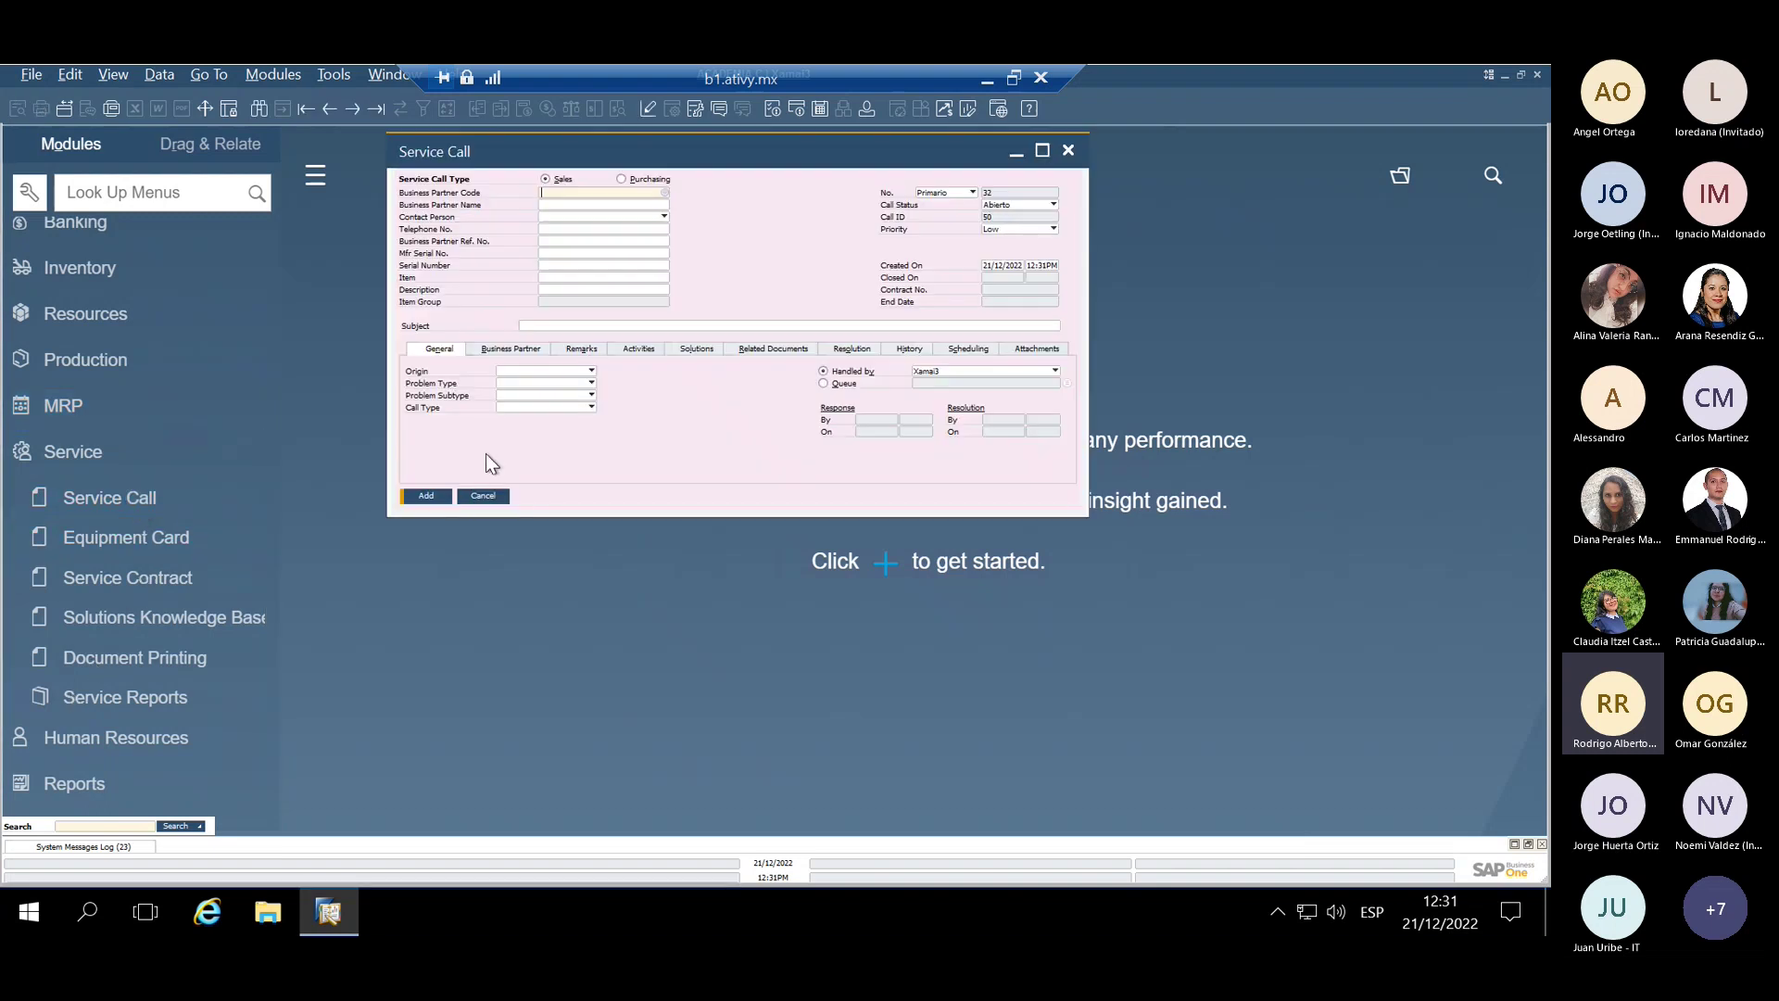
left_click_drag(749, 156, 796, 272)
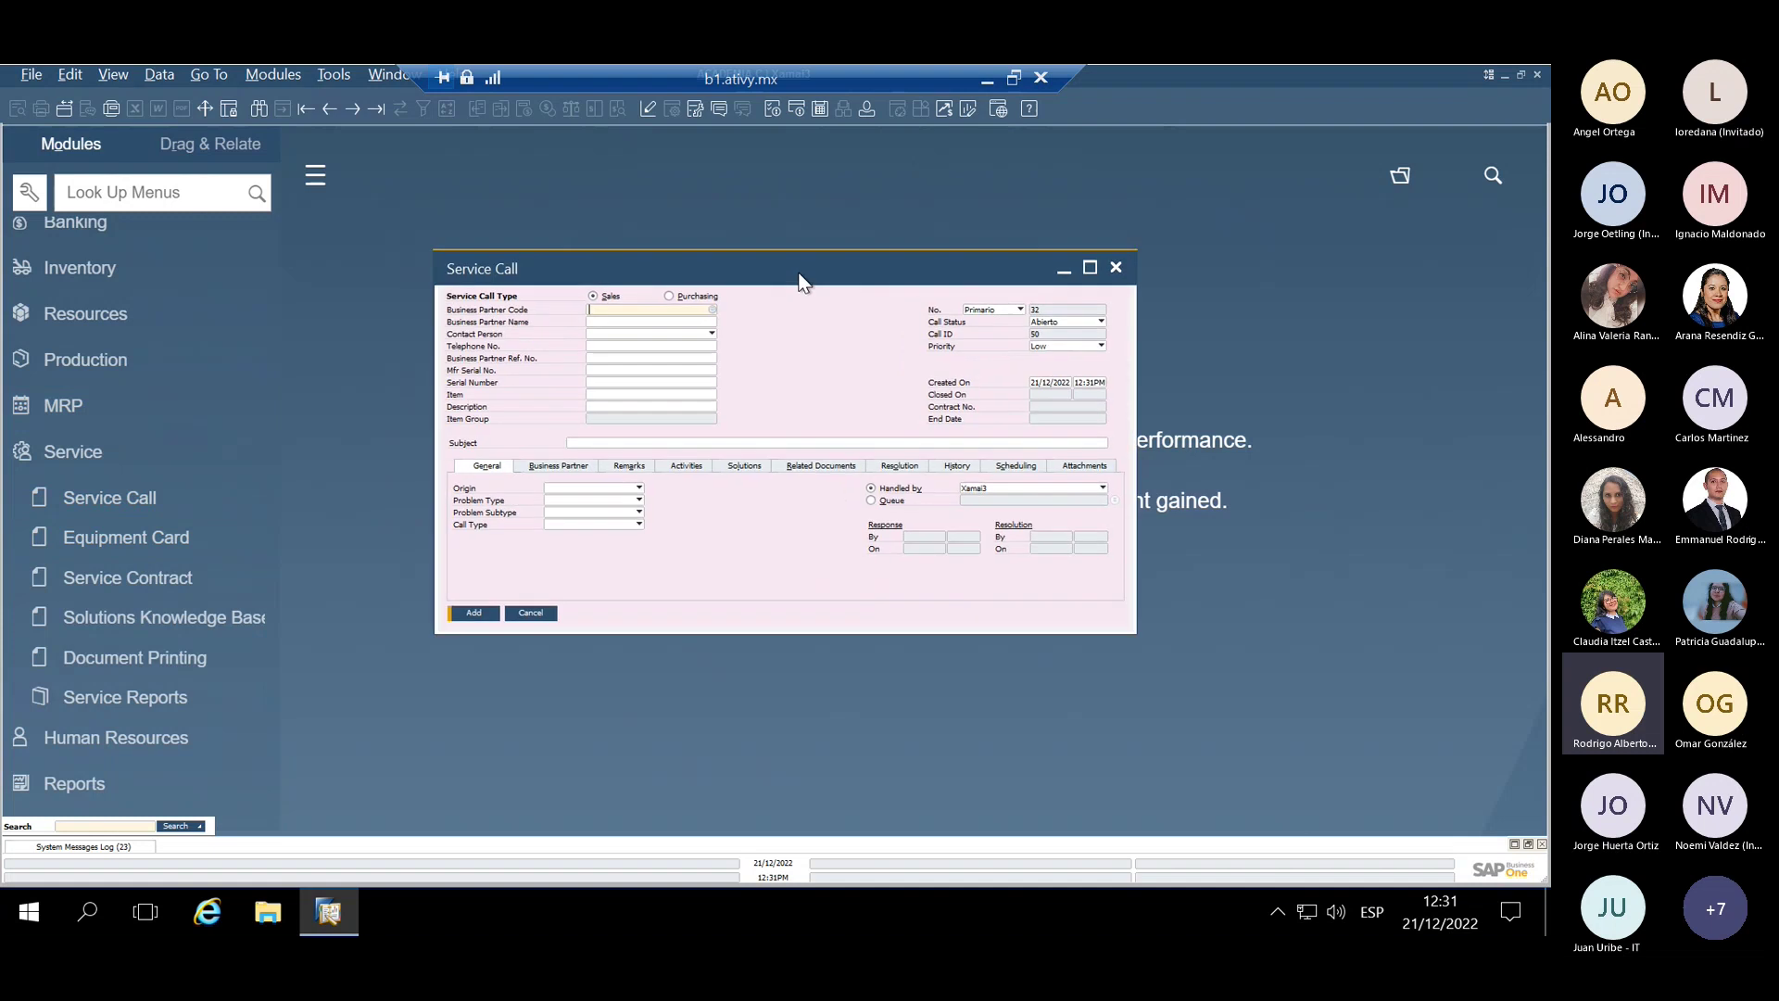
Sort the business partners by name and assign the one starting with TECNOLOGÍA Y EXPERIENCIA to the service call
key("Tab")
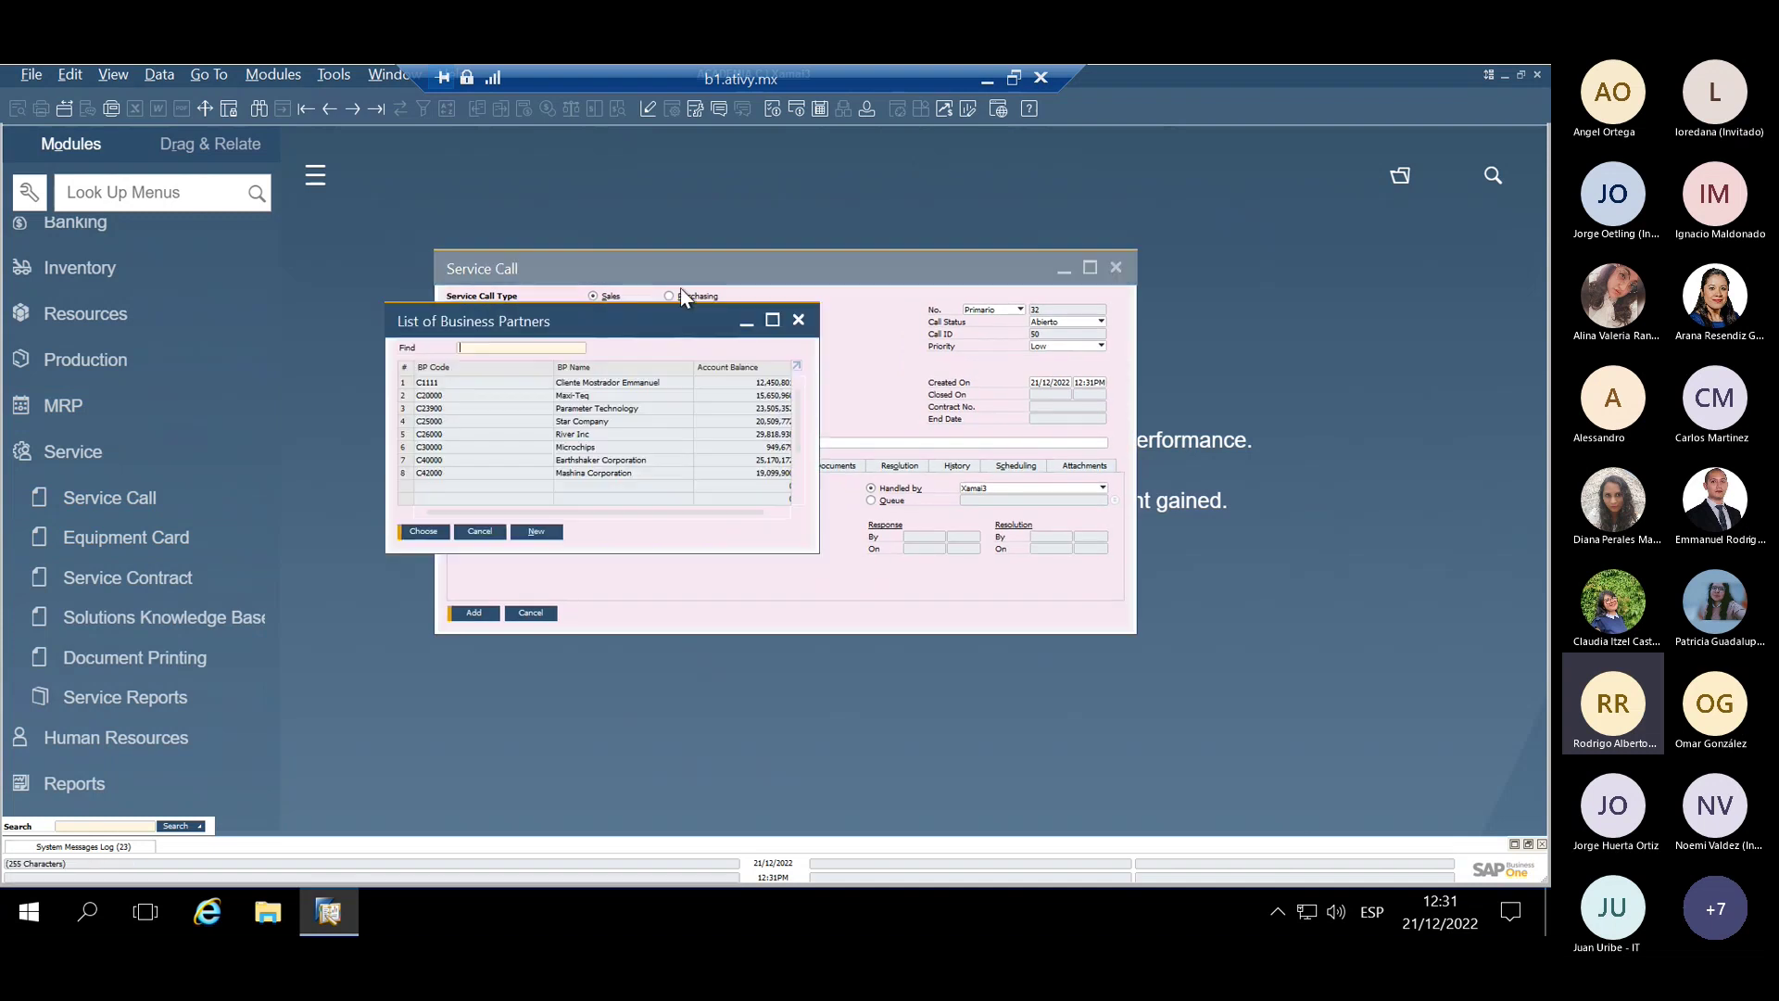
double_click(643, 366)
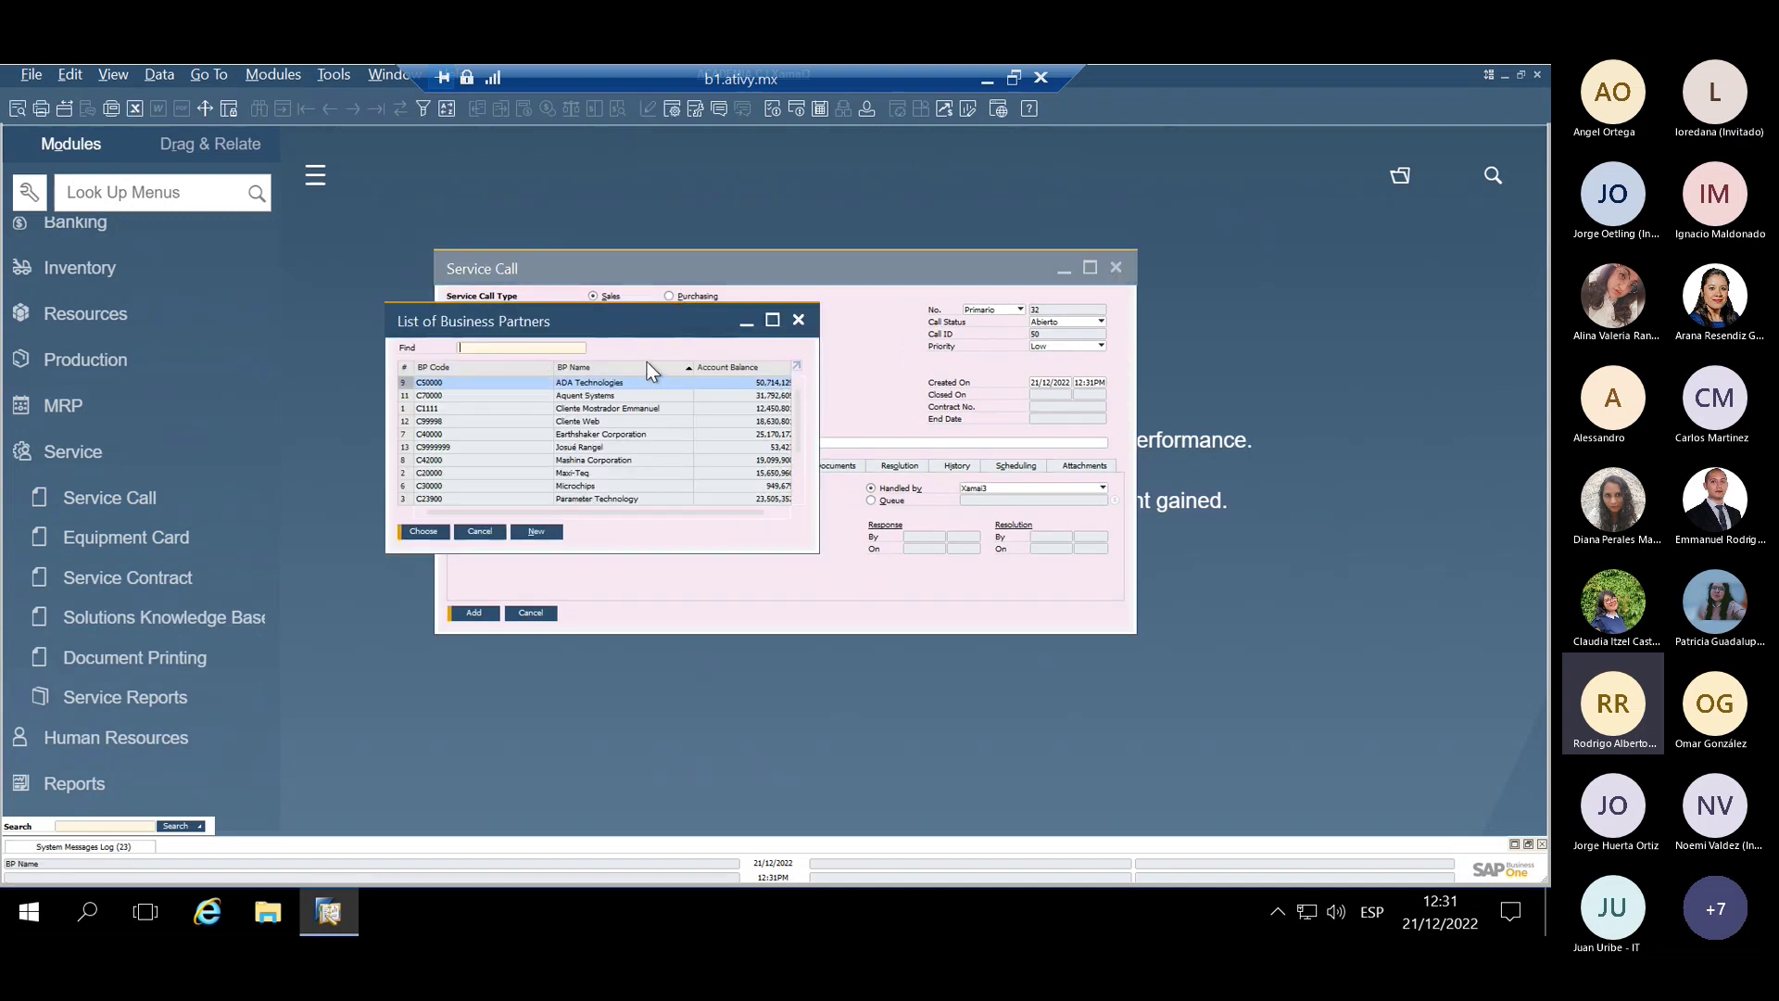
type("t")
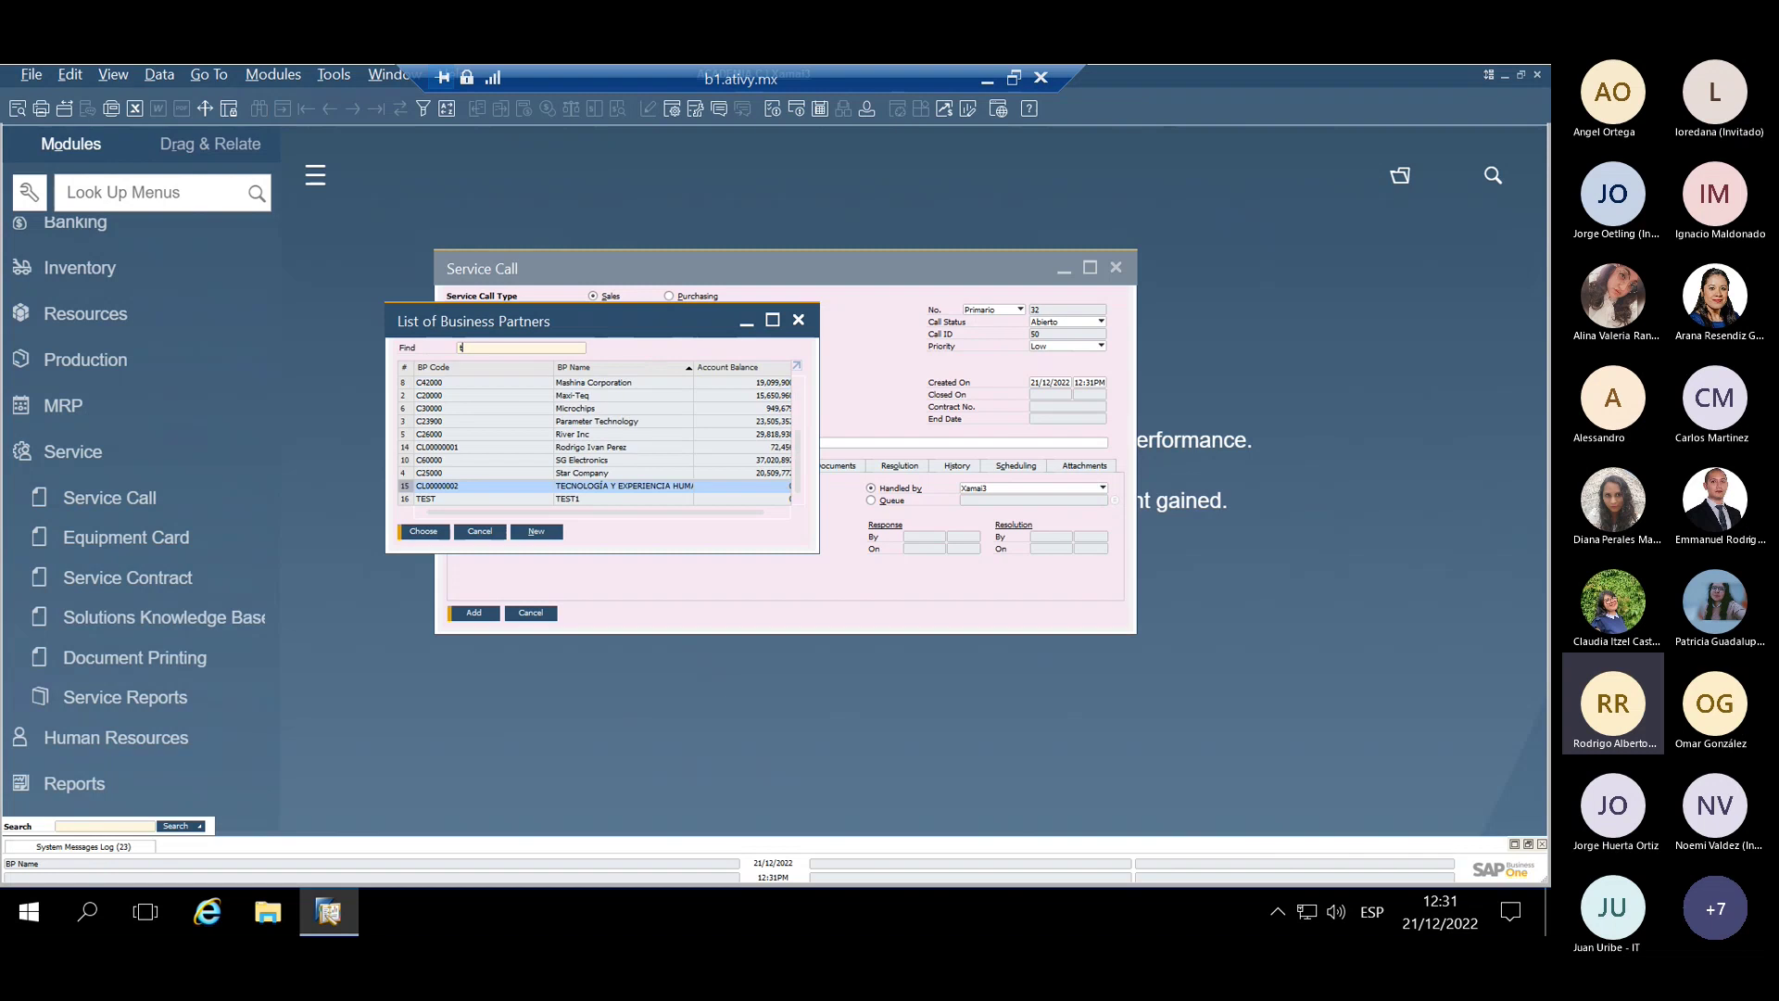
key("Return")
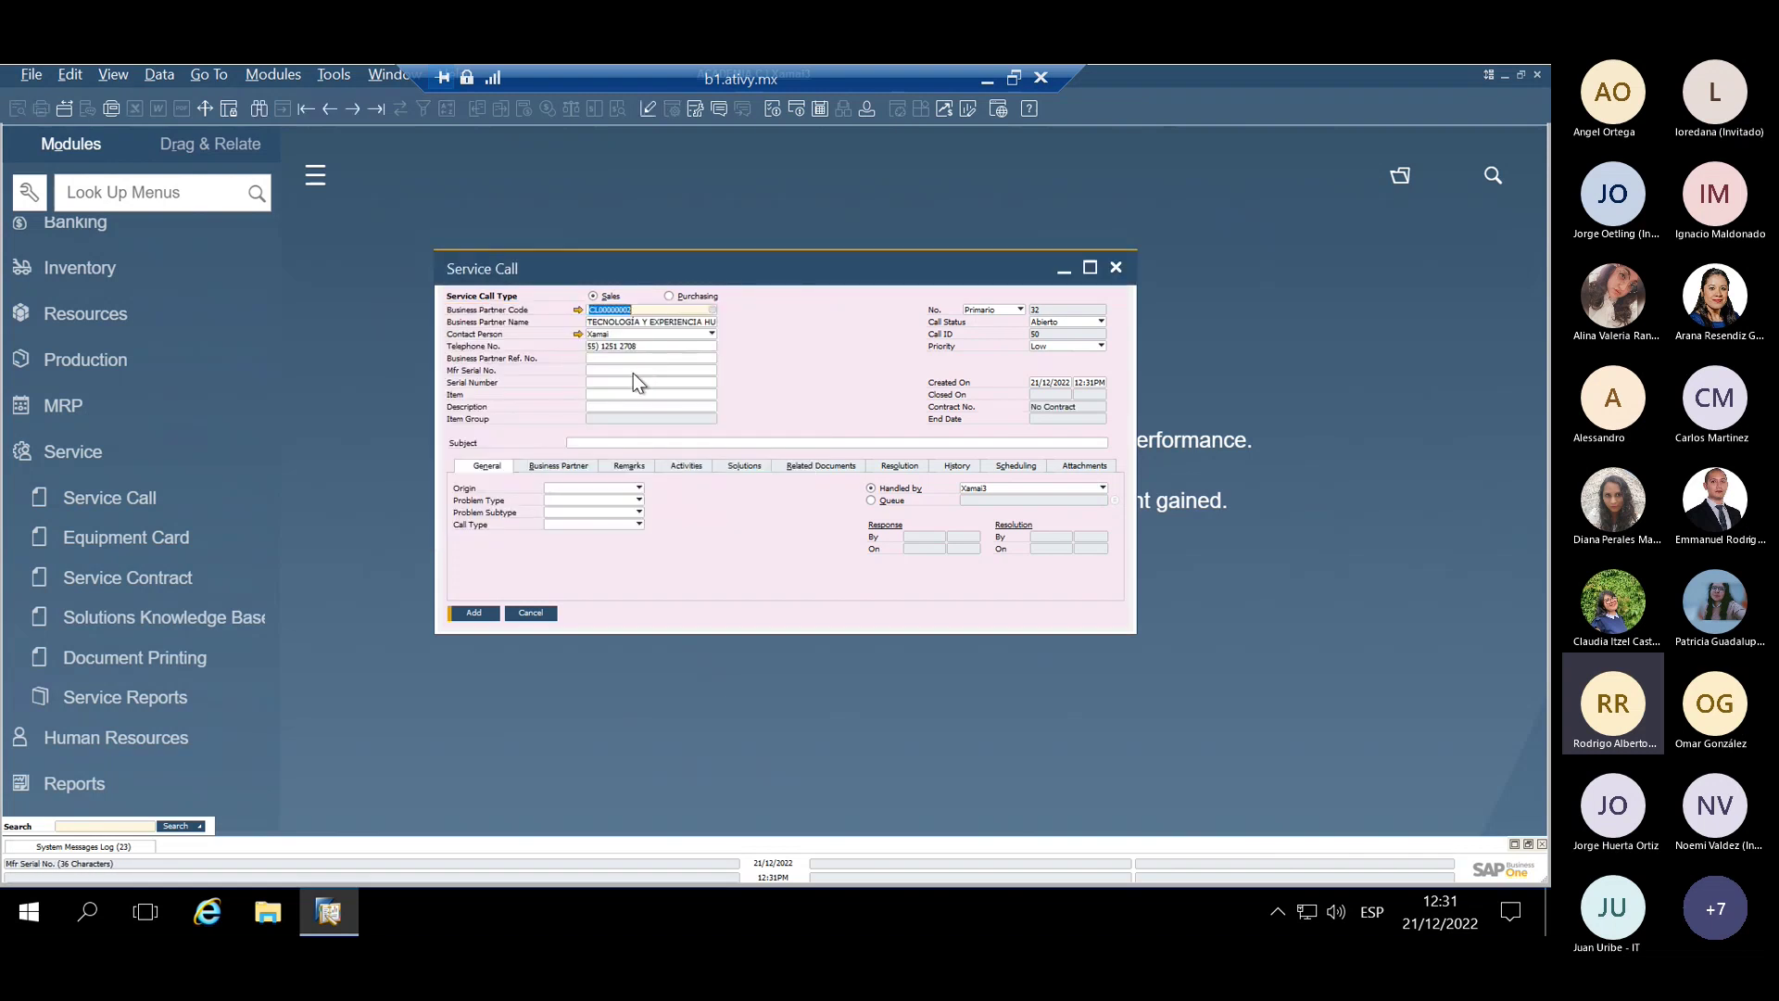
Set the service call's item to A00001, J.B. Officeprint 1420, and pick the customer's matching equipment card for the manufacturer serial number
left_click(616, 395)
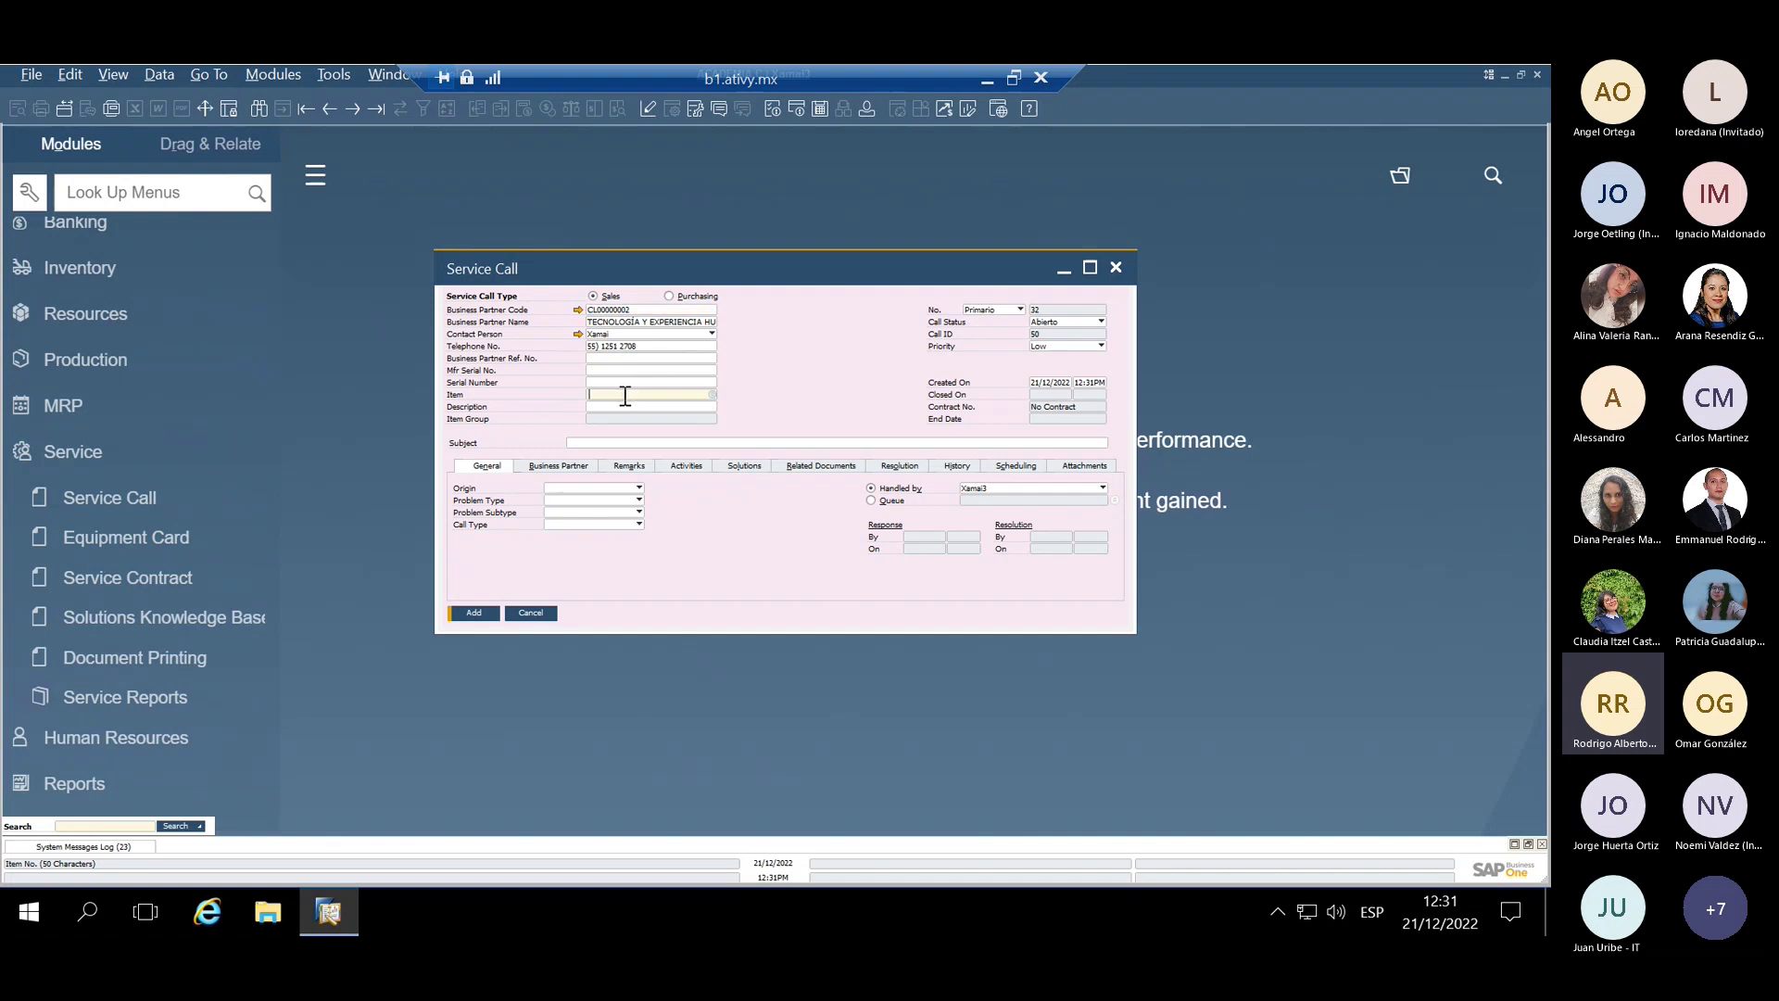
key("Tab")
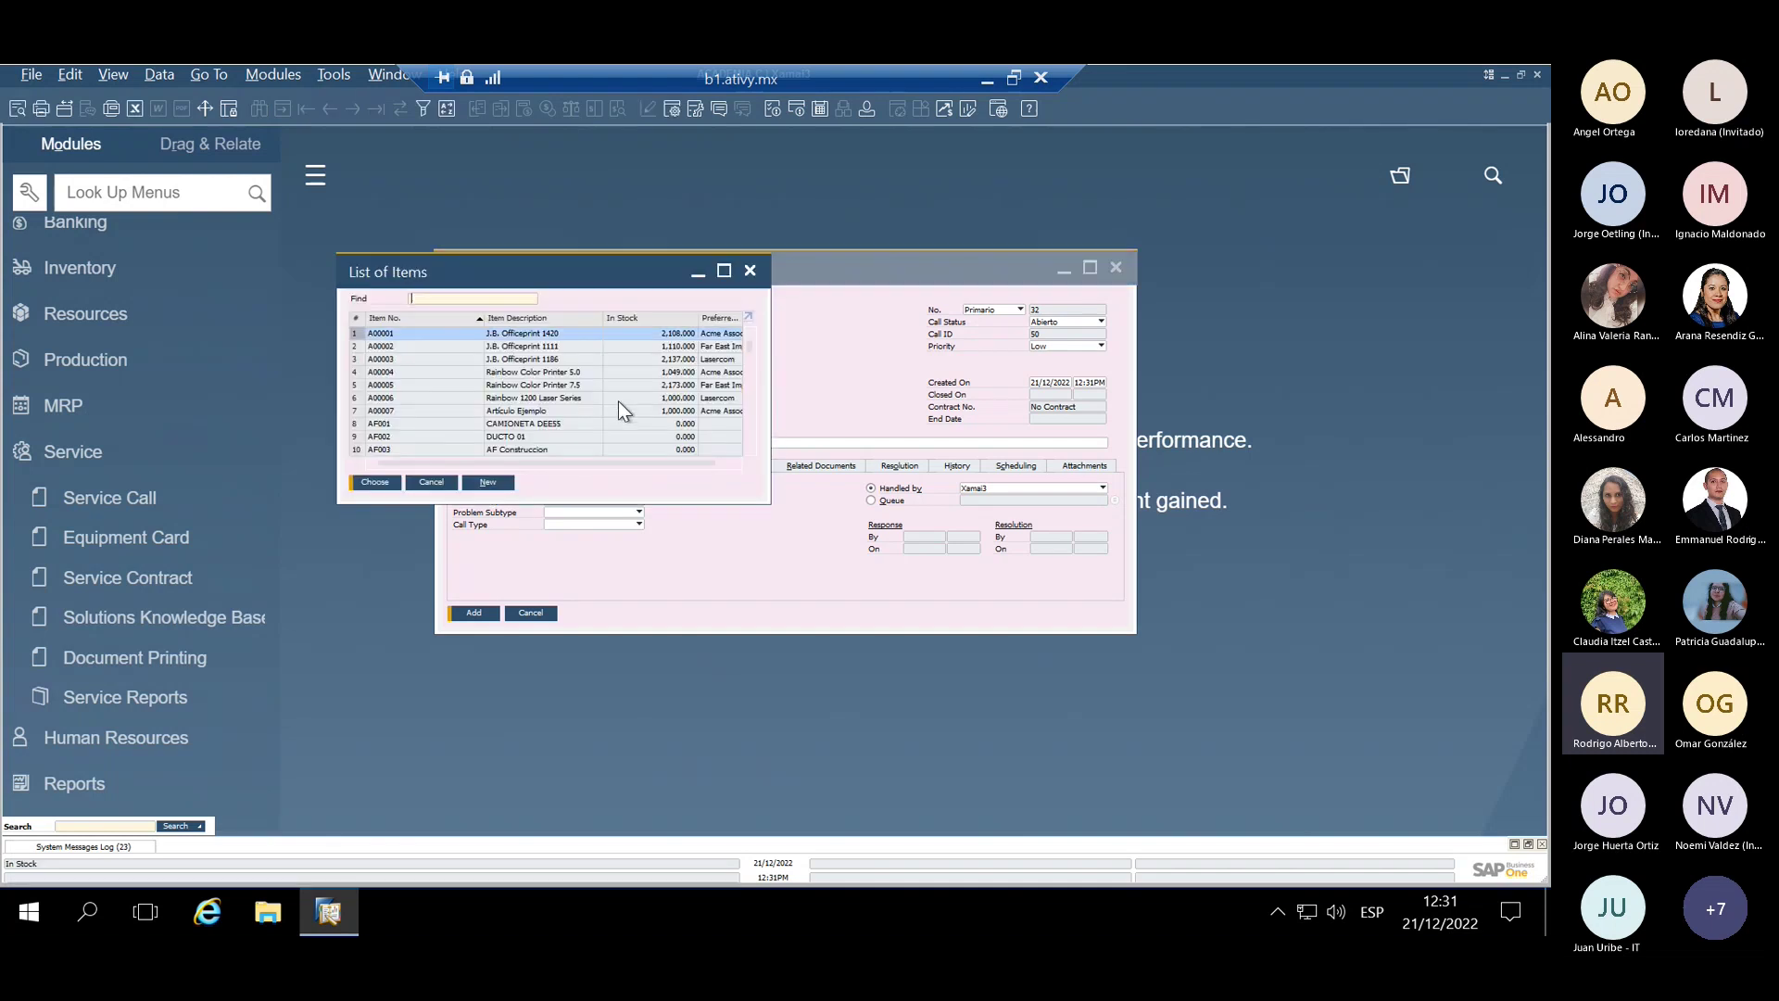
double_click(569, 333)
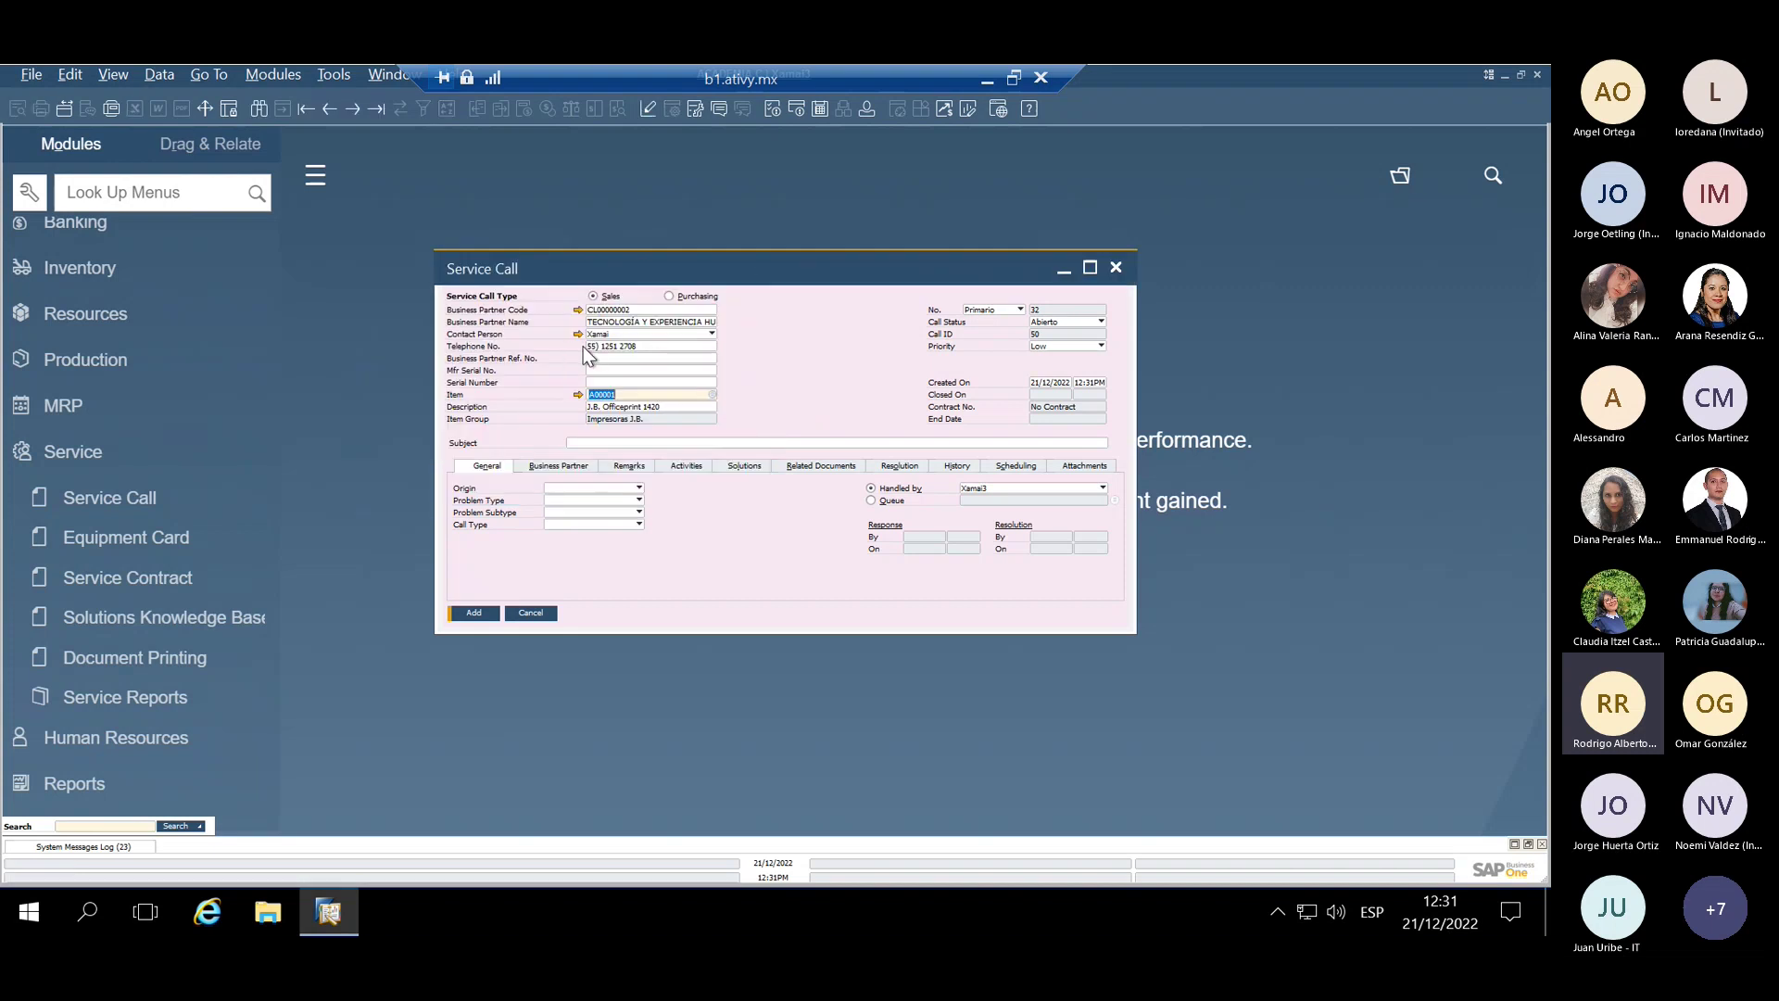
left_click(628, 370)
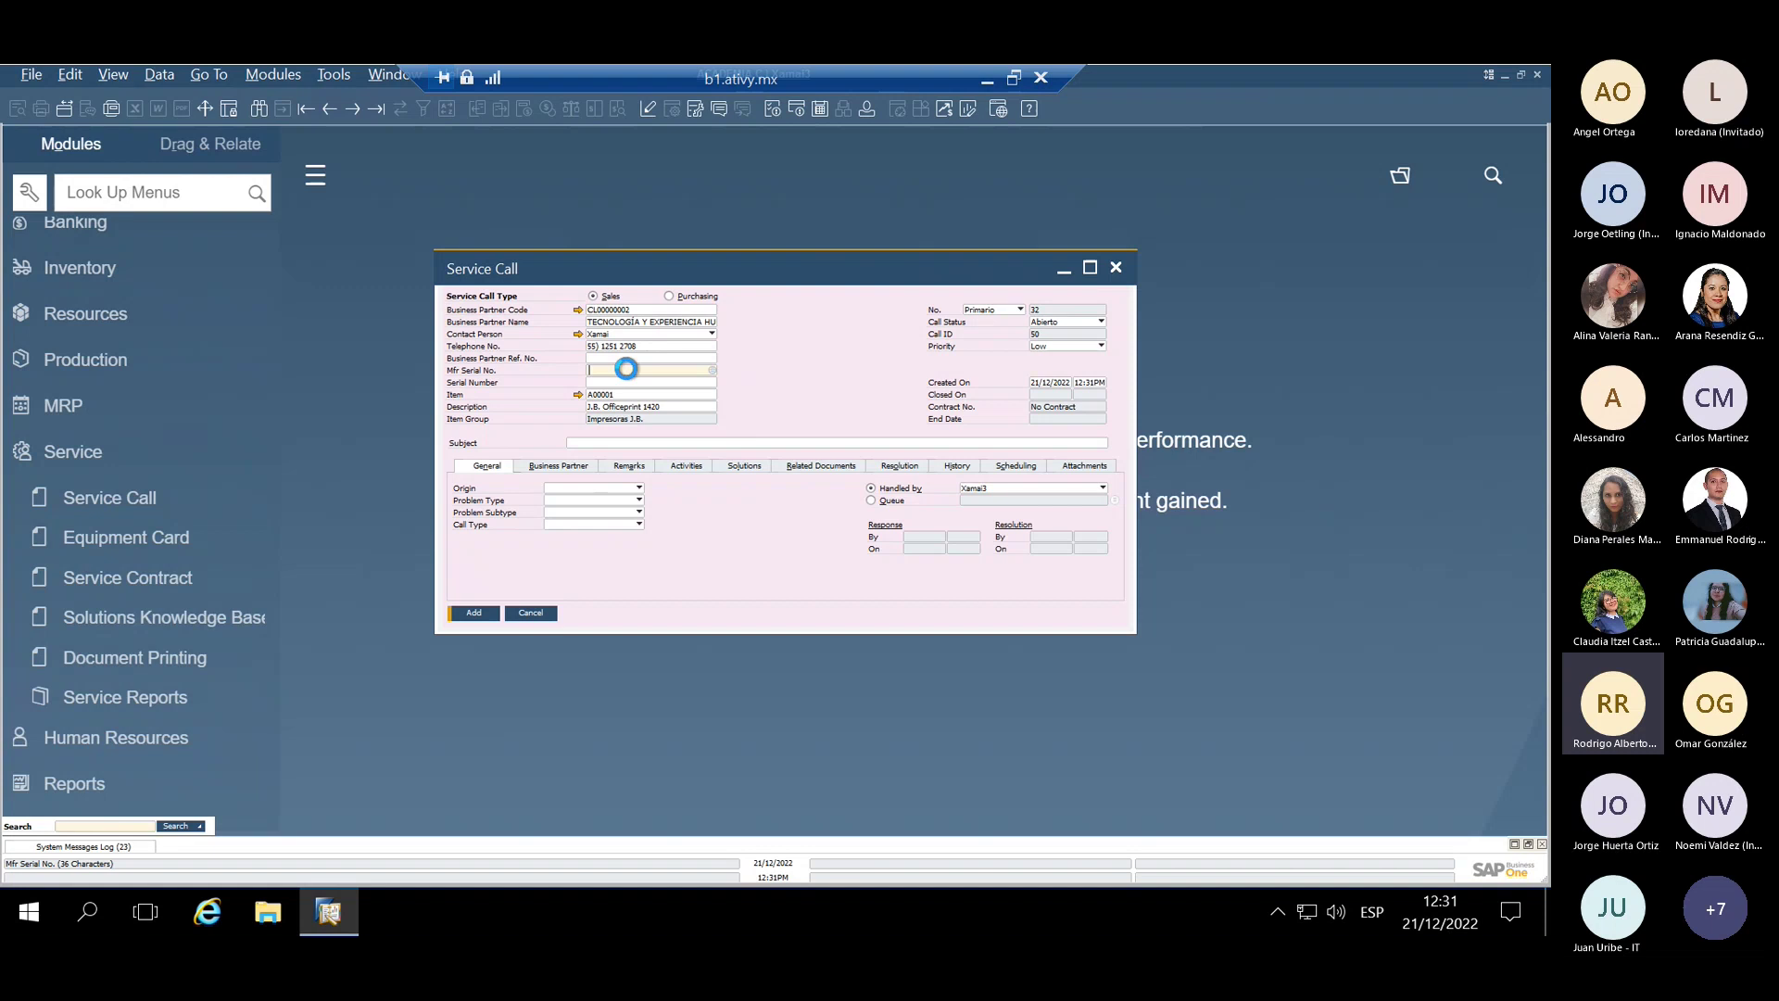
key("Tab")
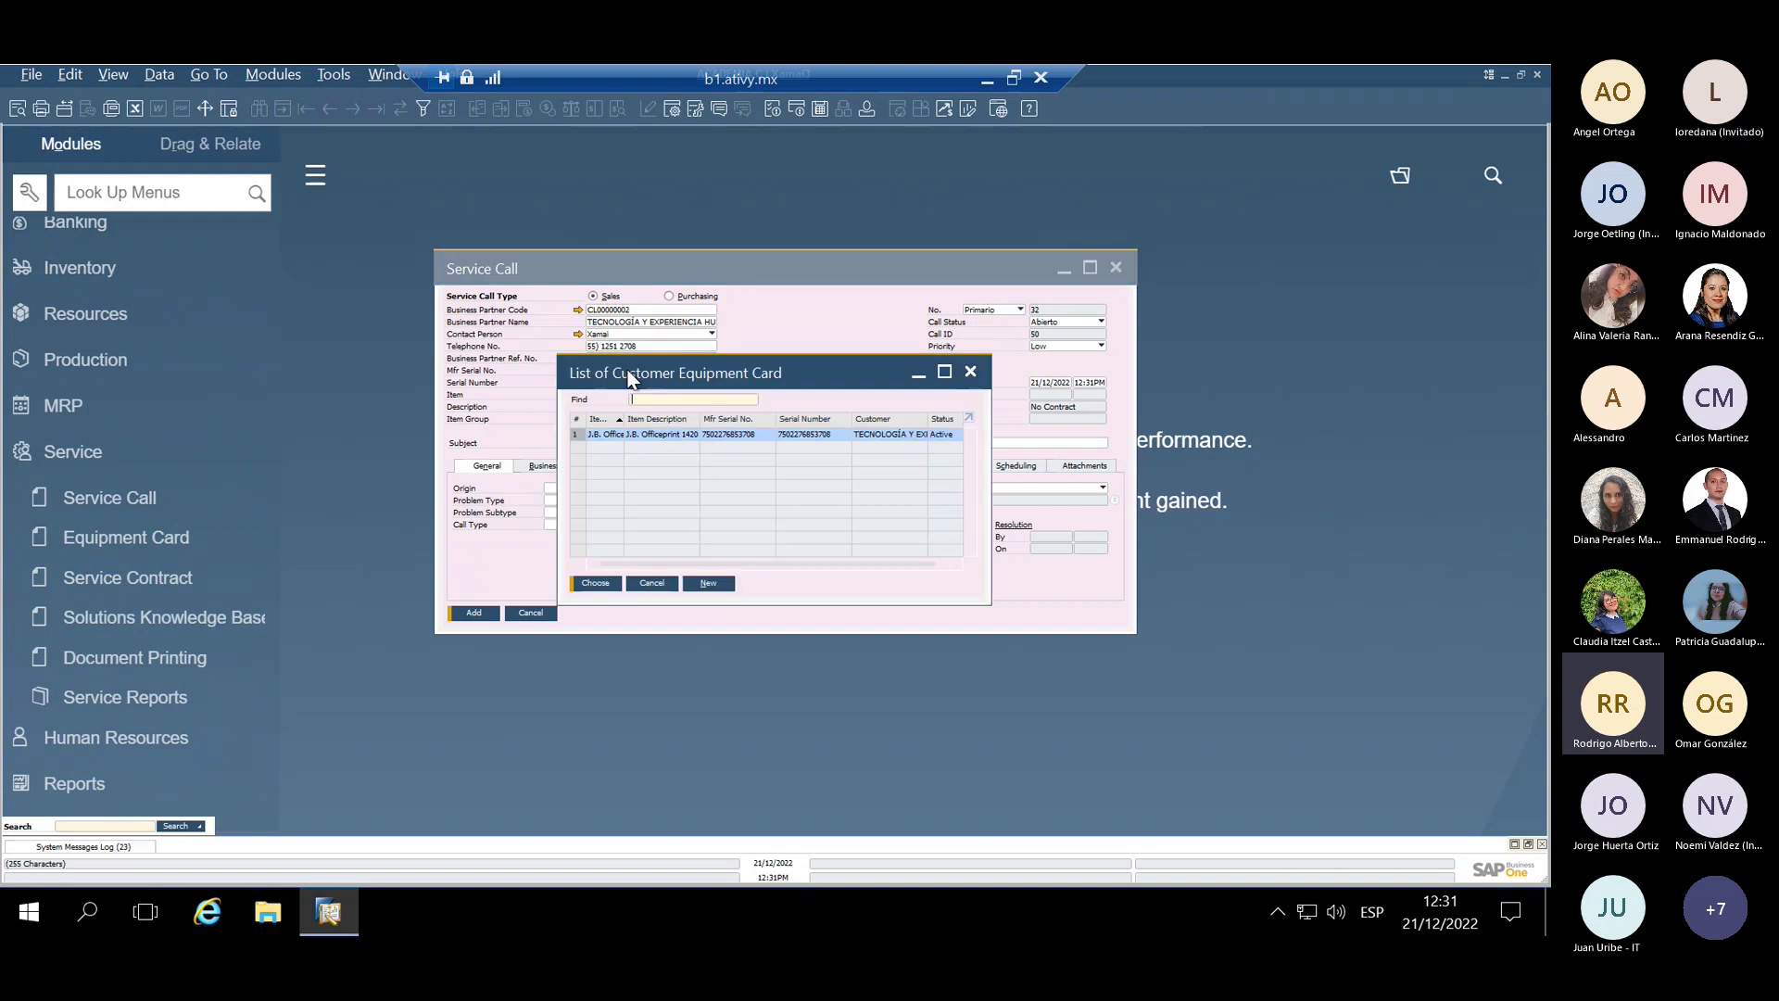
double_click(666, 432)
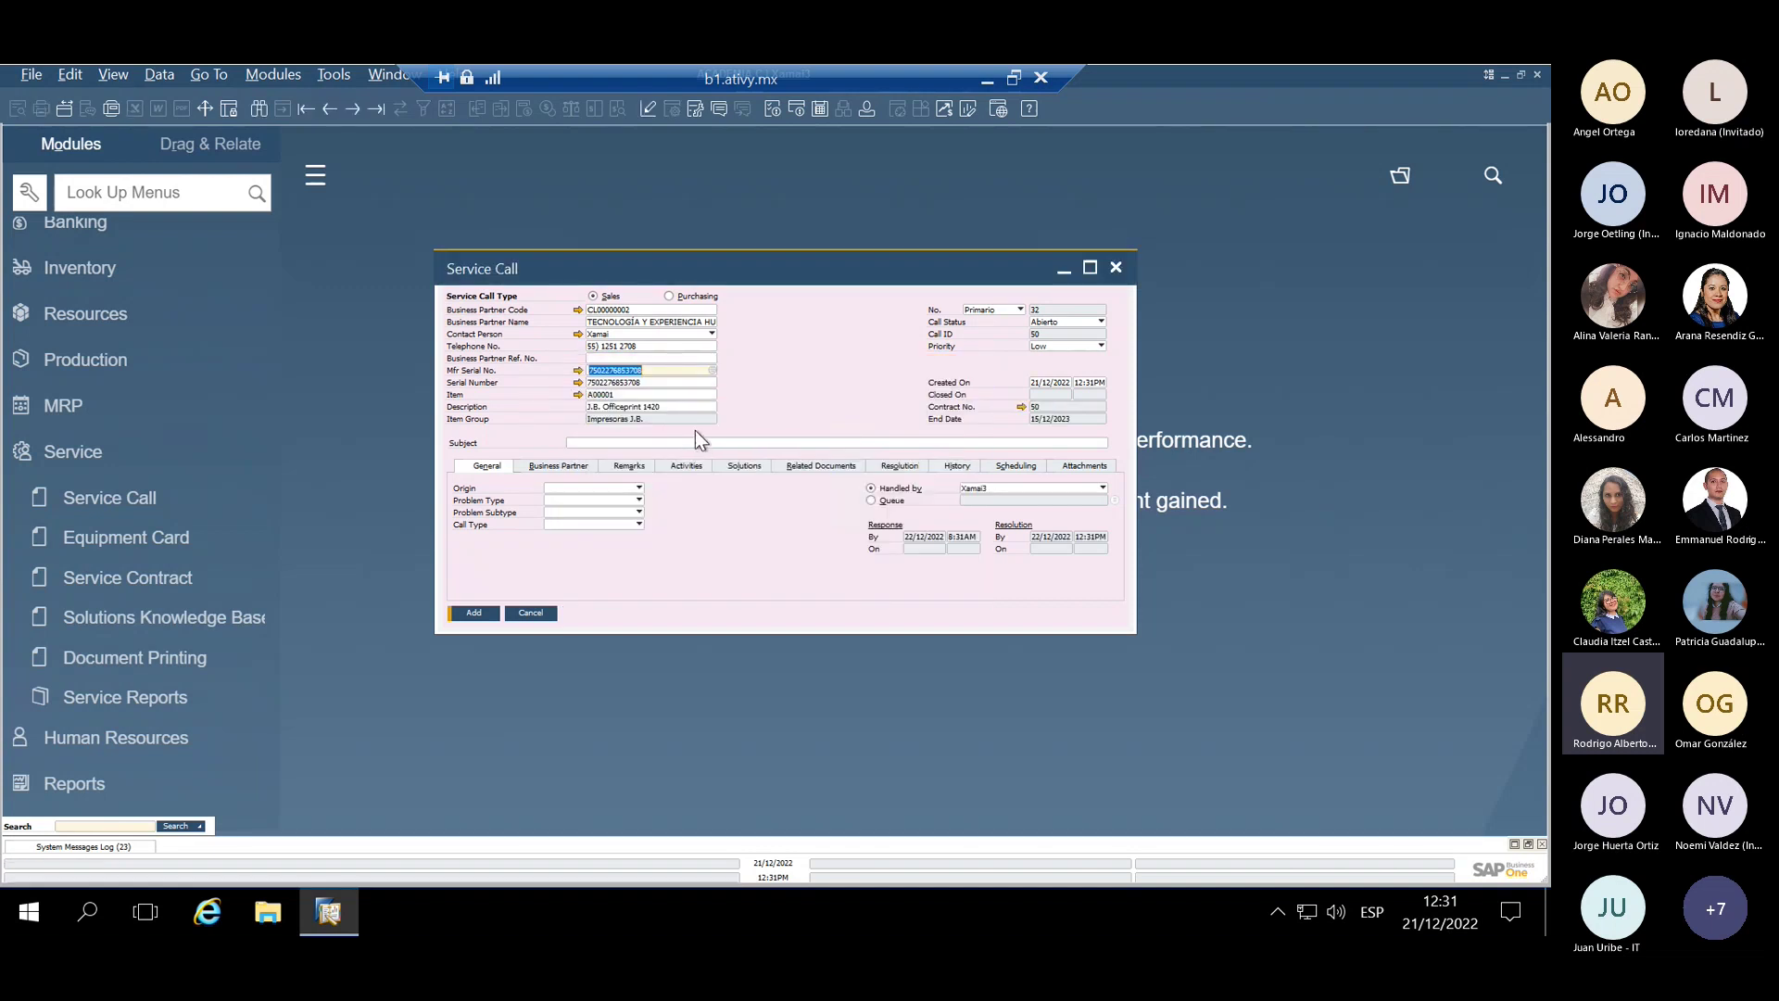
Review the linked service contract's dates, status, and response and resolution times, and close it
left_click(1020, 407)
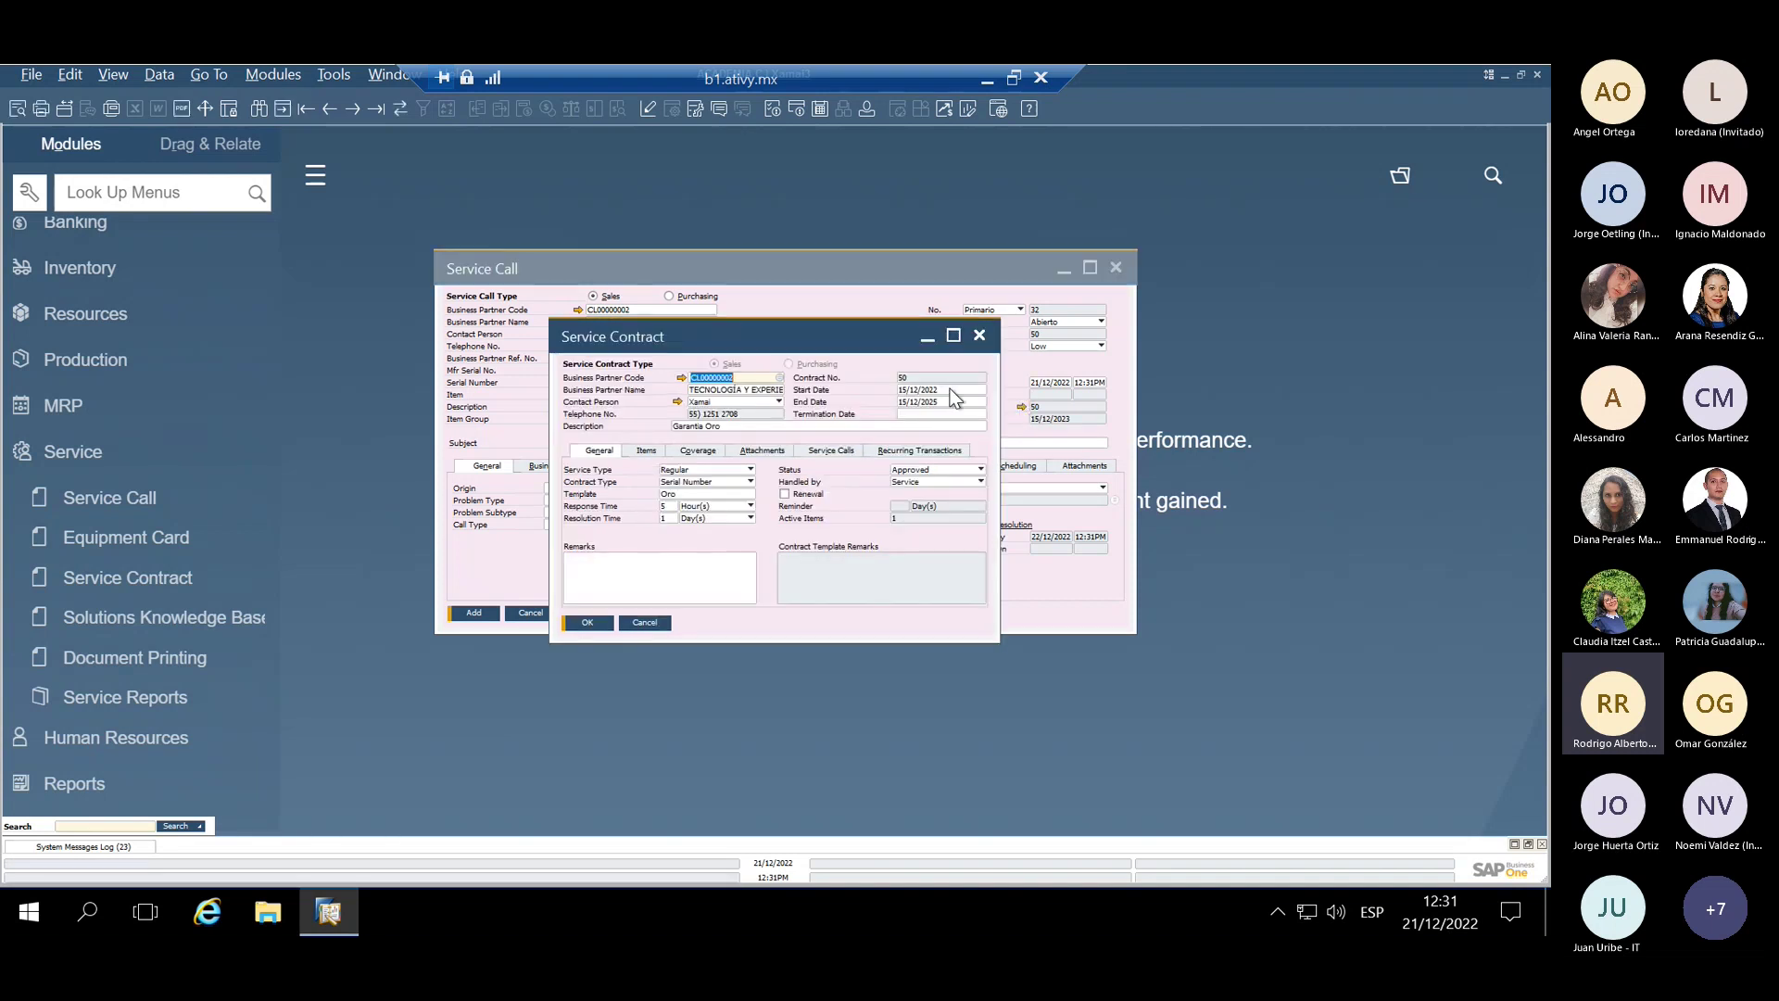
left_click_drag(818, 343, 832, 227)
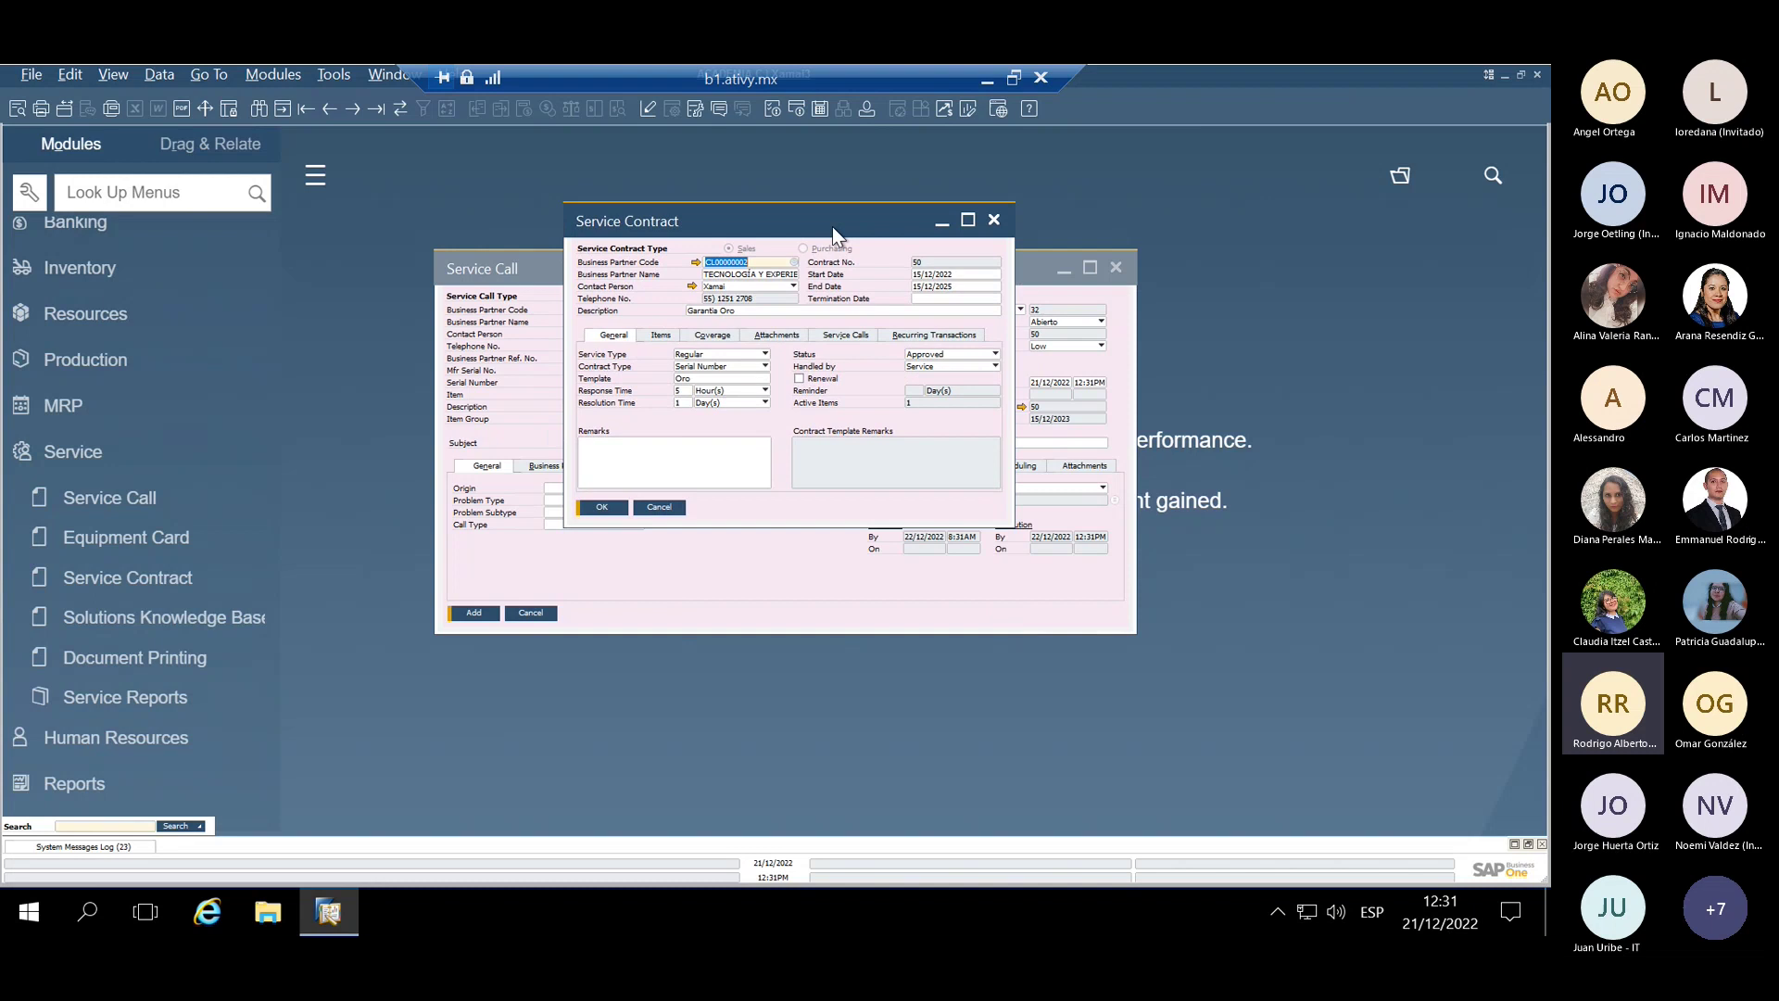
left_click(995, 220)
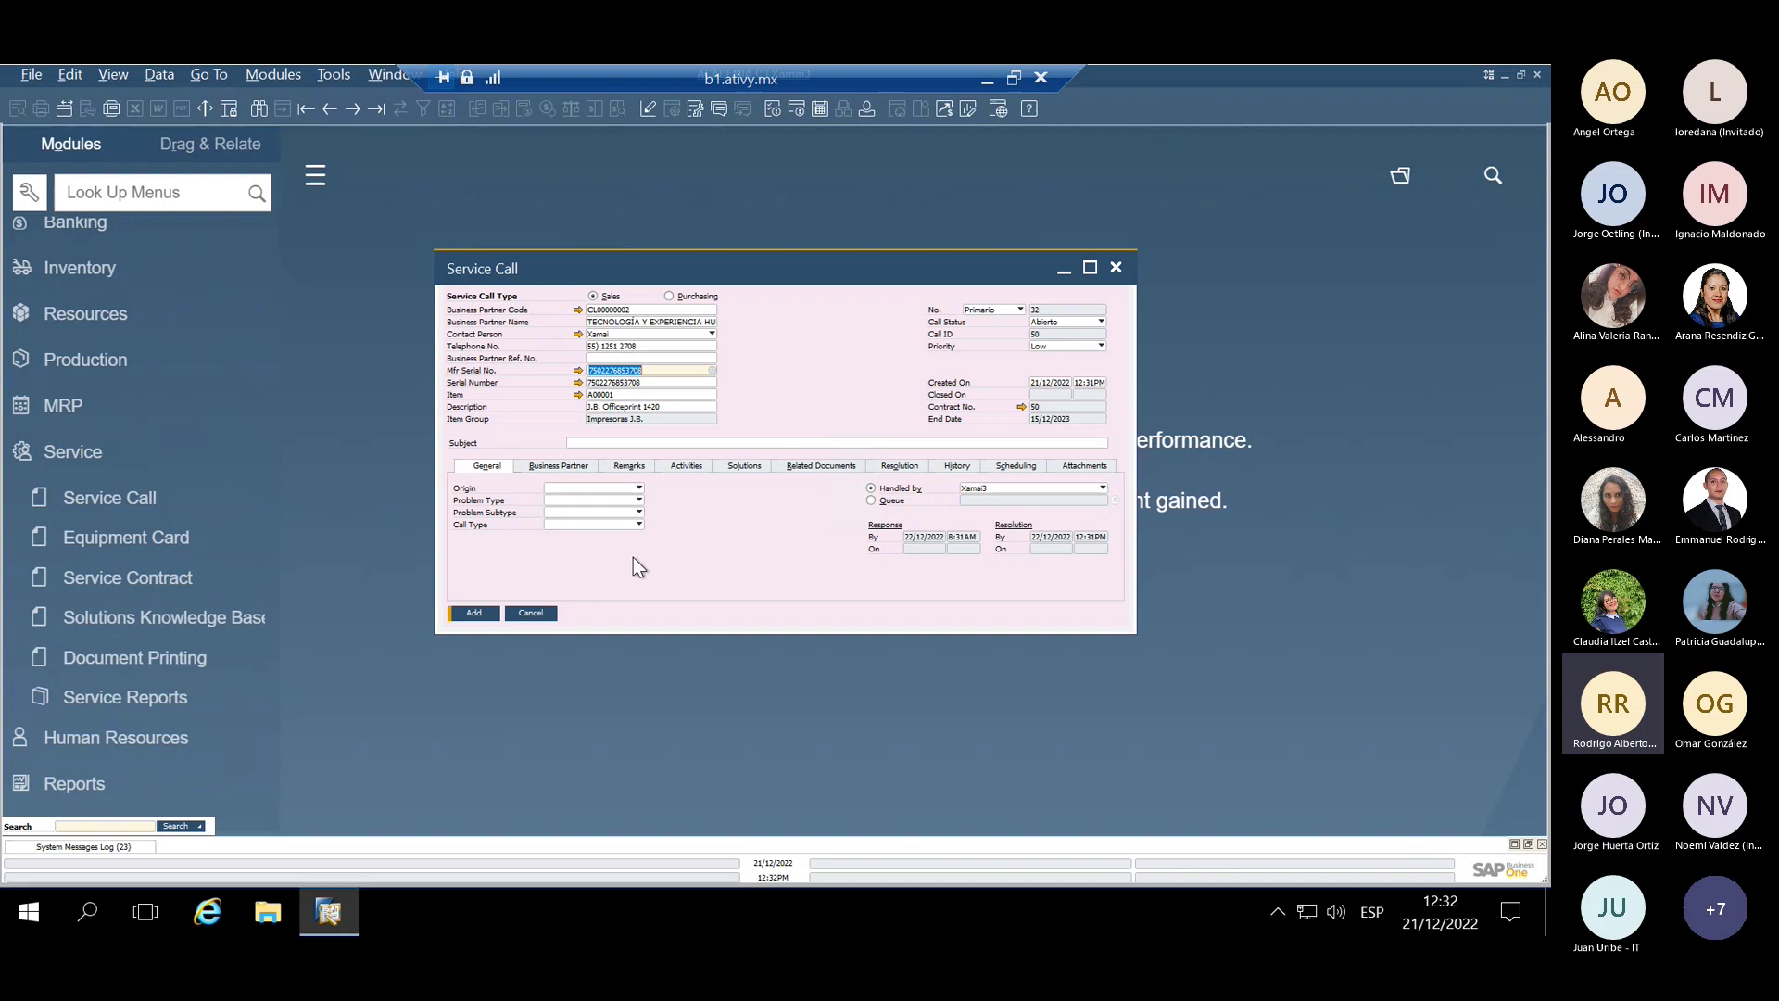
Set the service call's origin to Correo electrónico, problem type to Equipo Orignal, subtype to Eléctrico and call type to Empleado
left_click(639, 491)
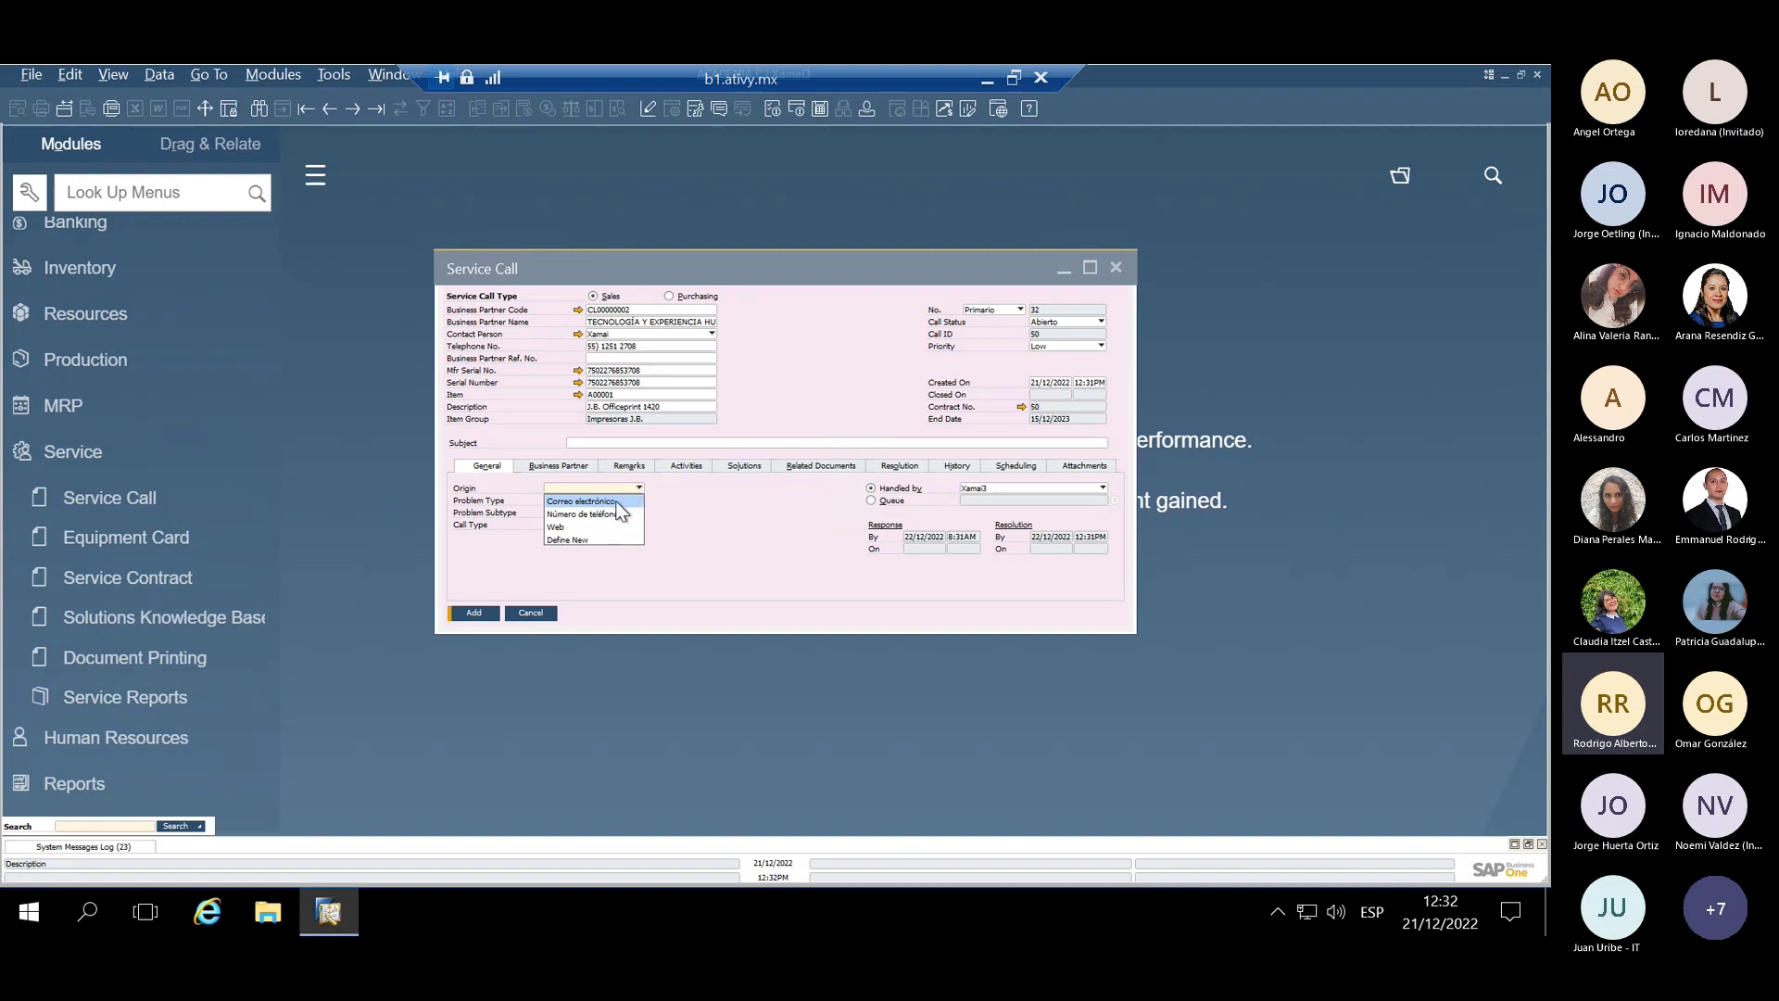
left_click(615, 500)
left_click(625, 501)
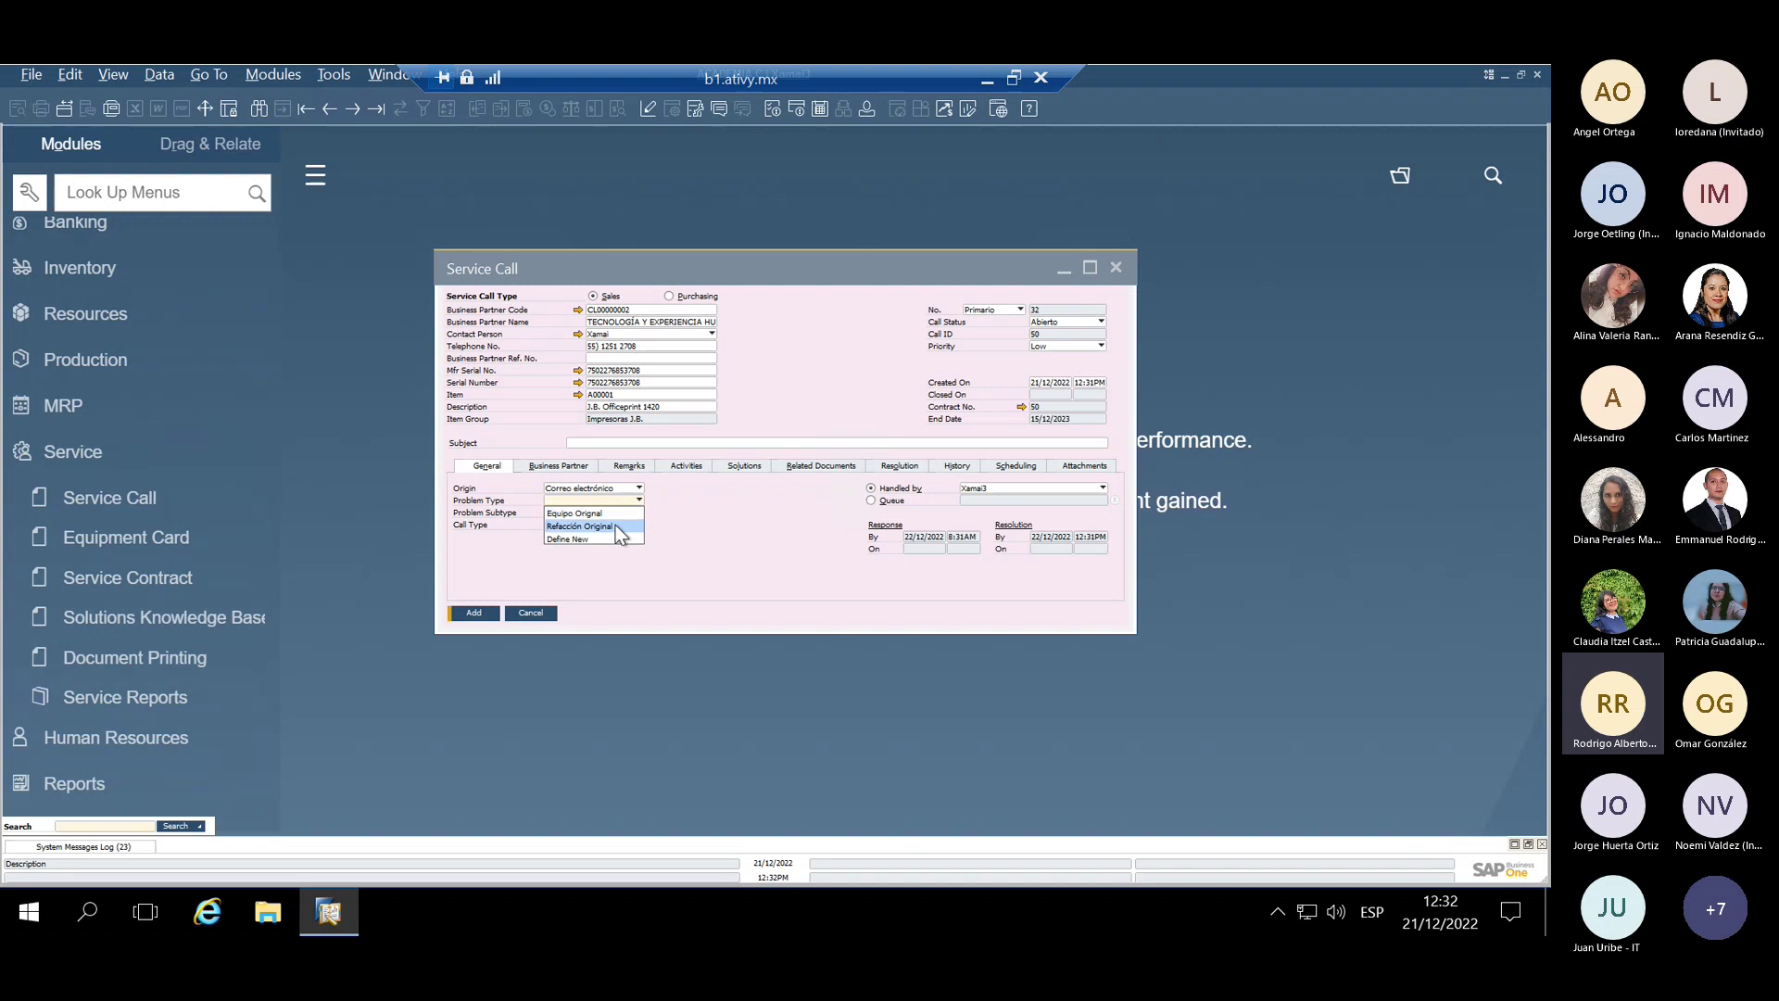
left_click(610, 513)
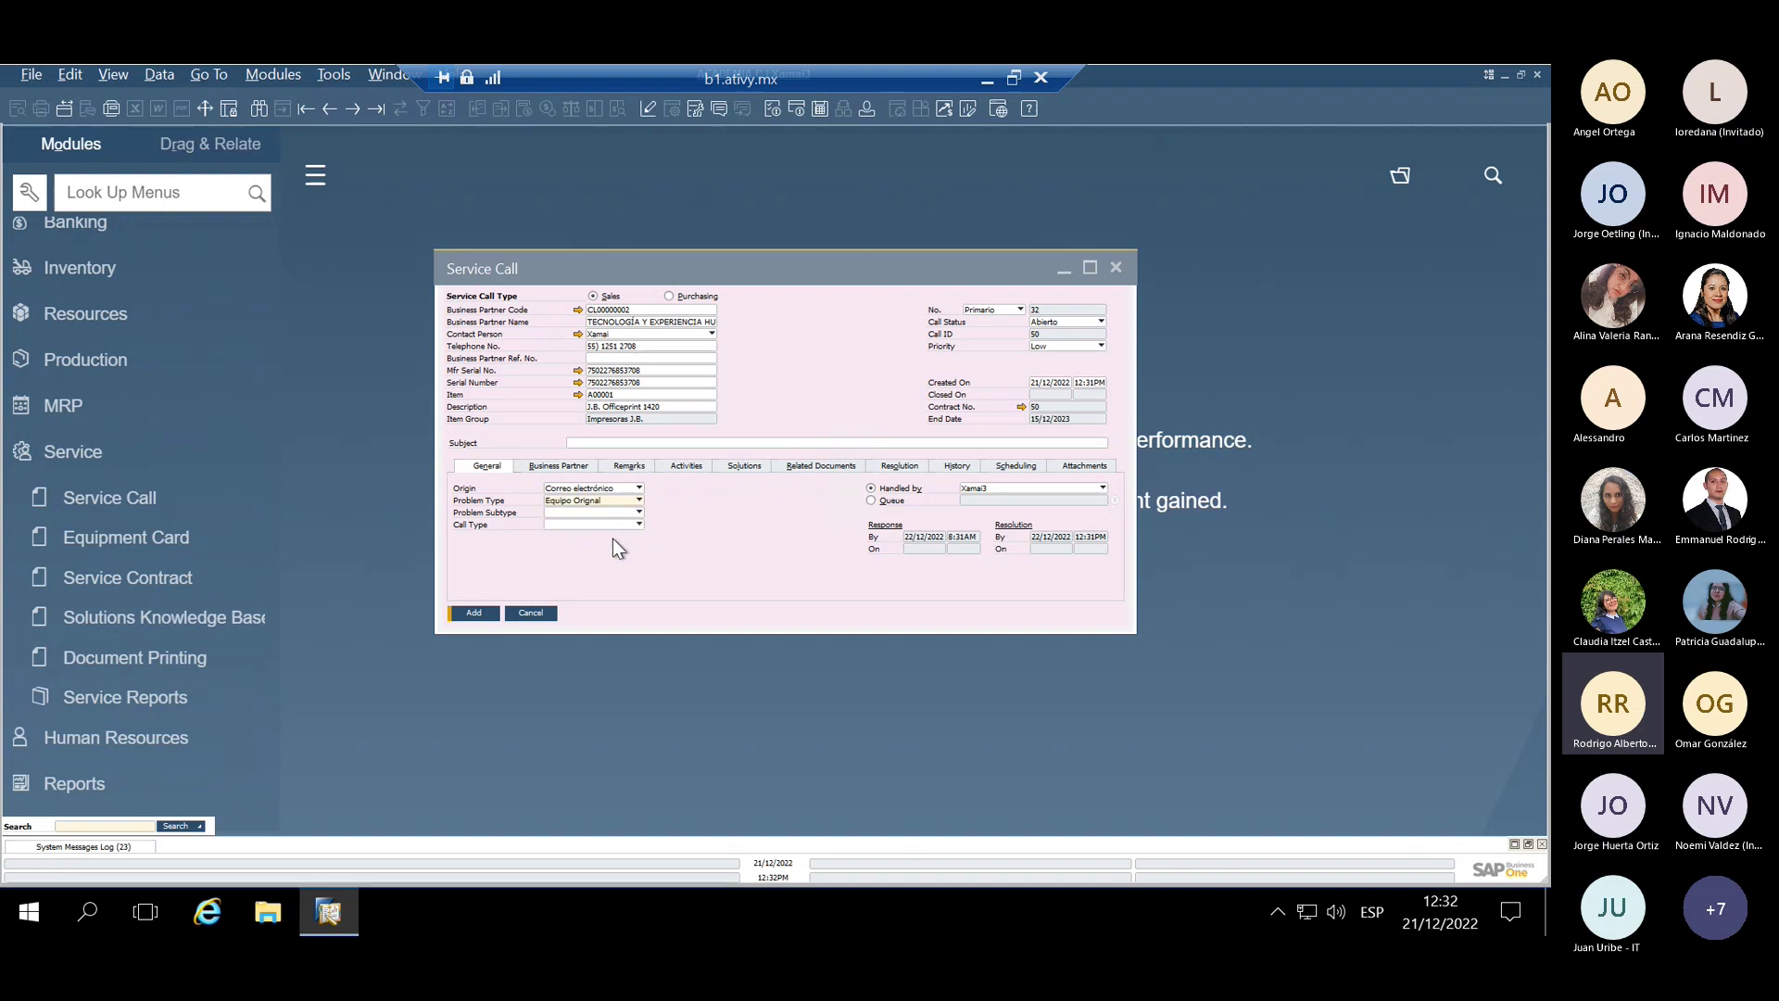
left_click(618, 513)
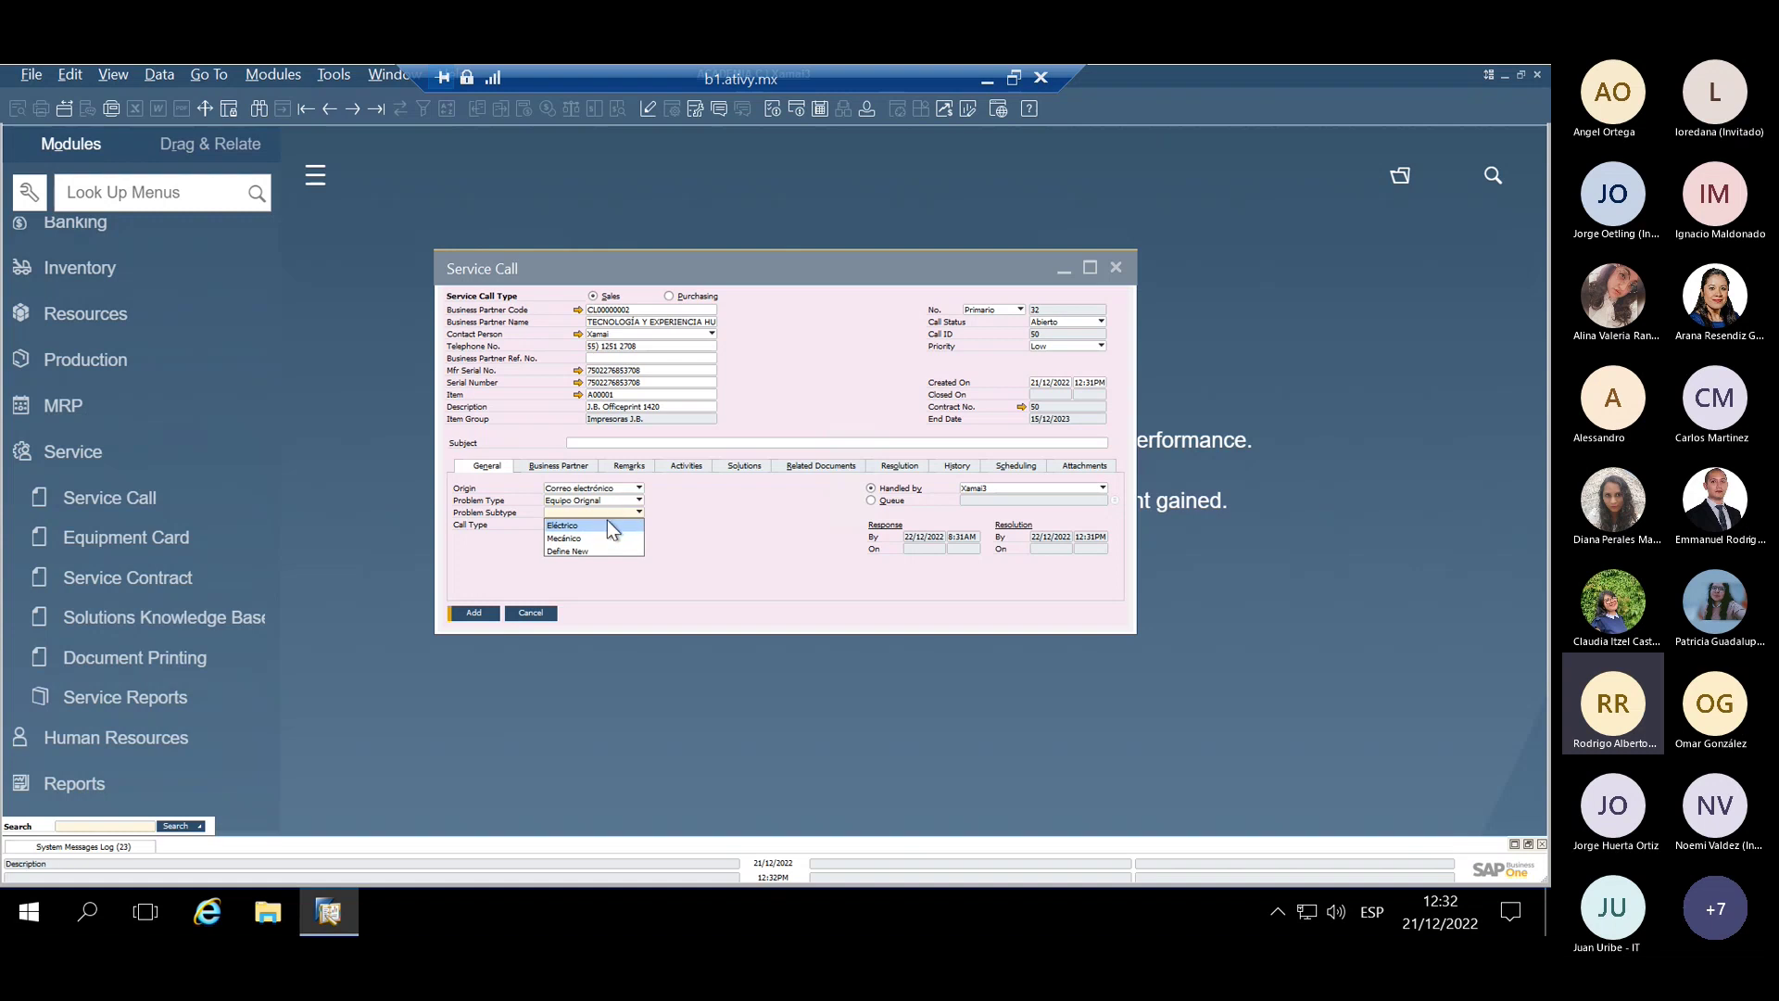
left_click(593, 526)
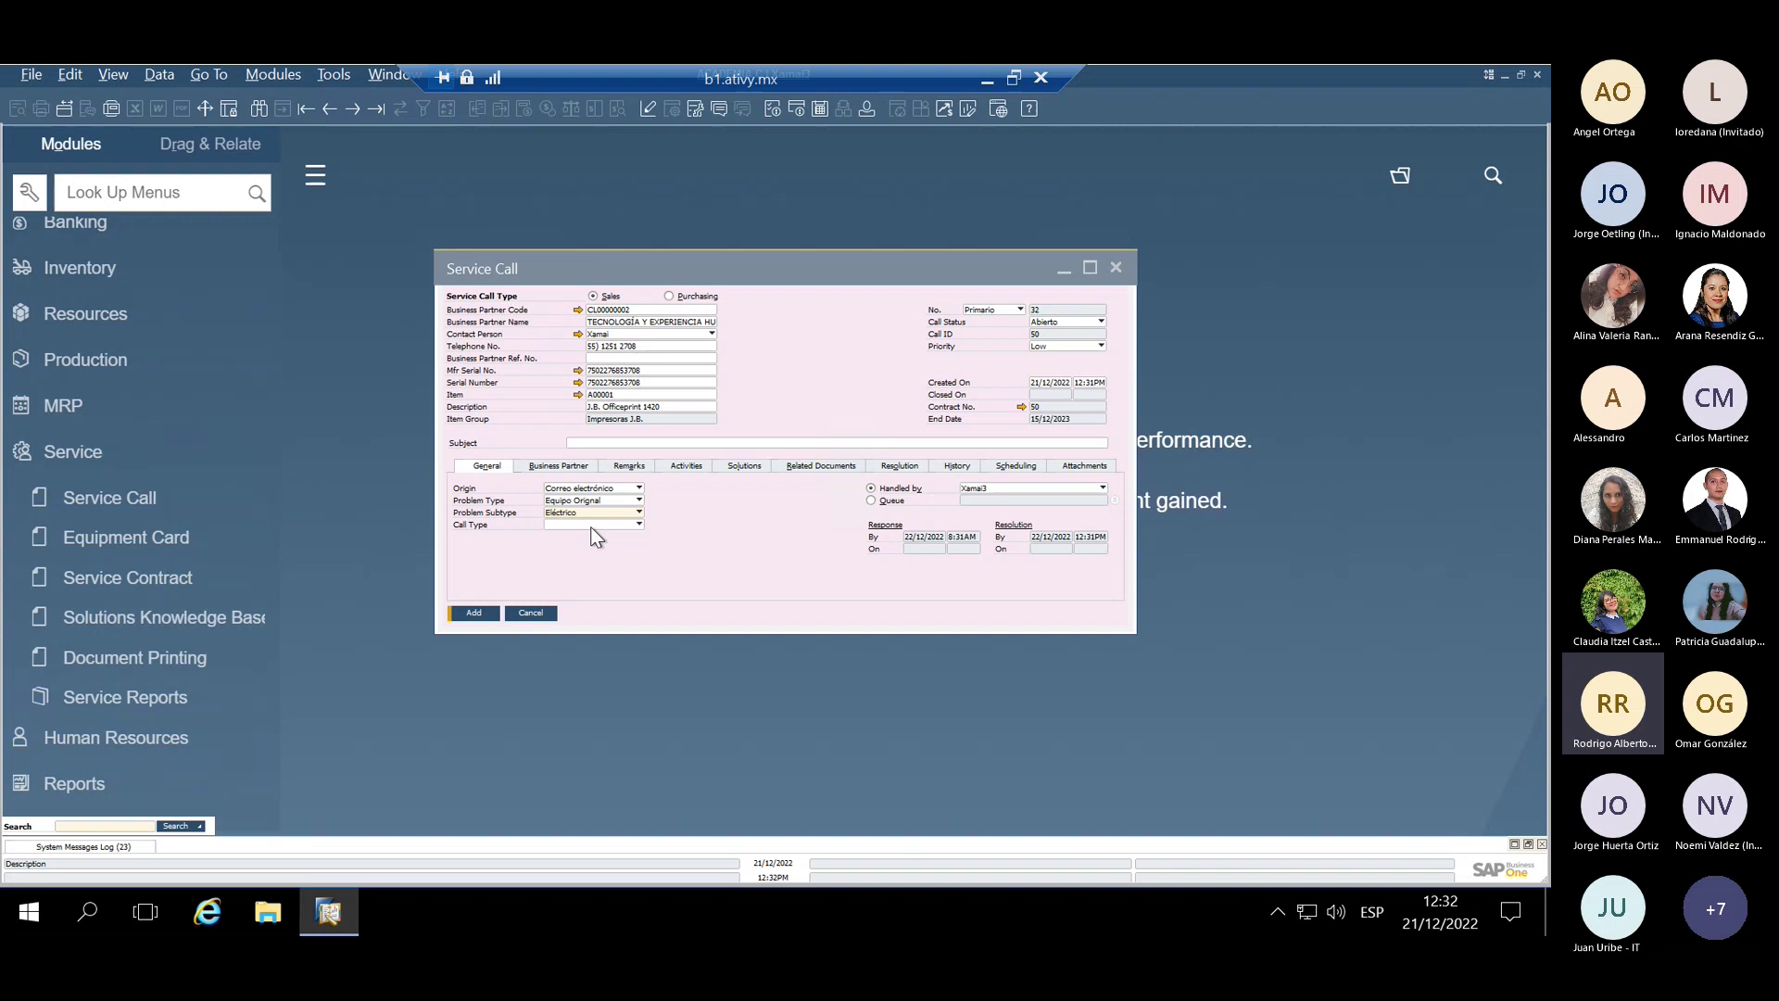
left_click(598, 527)
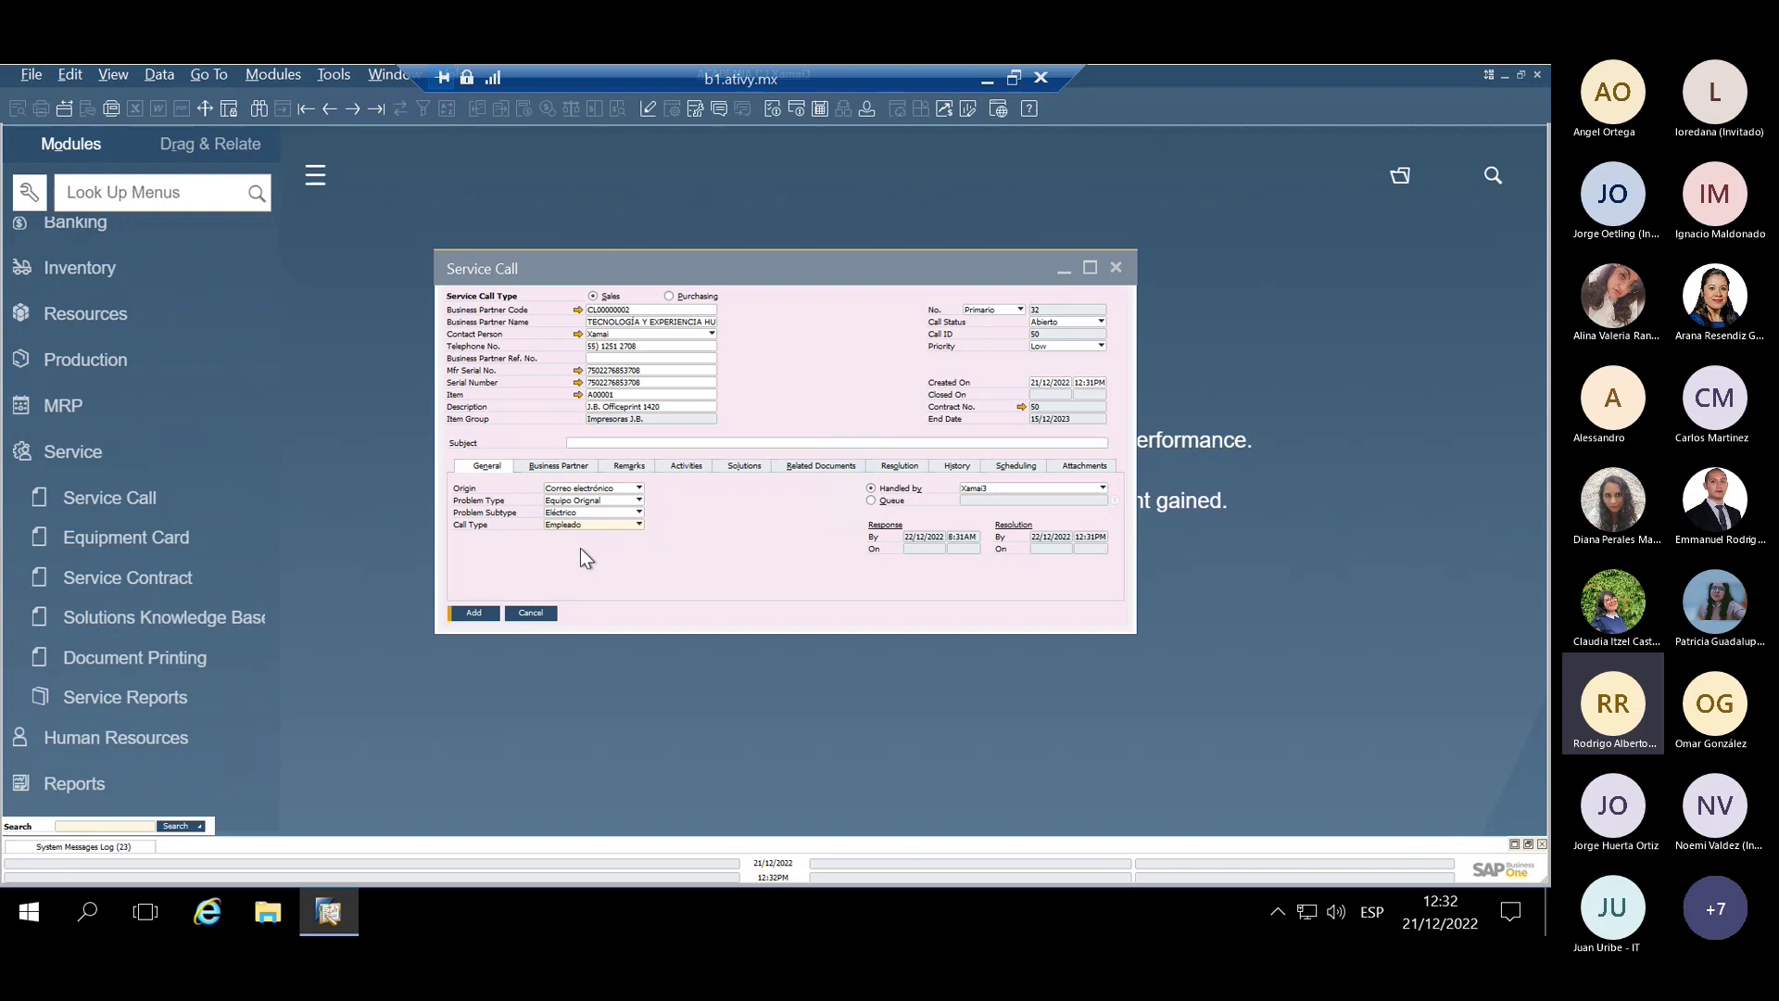
left_click_drag(759, 270, 760, 235)
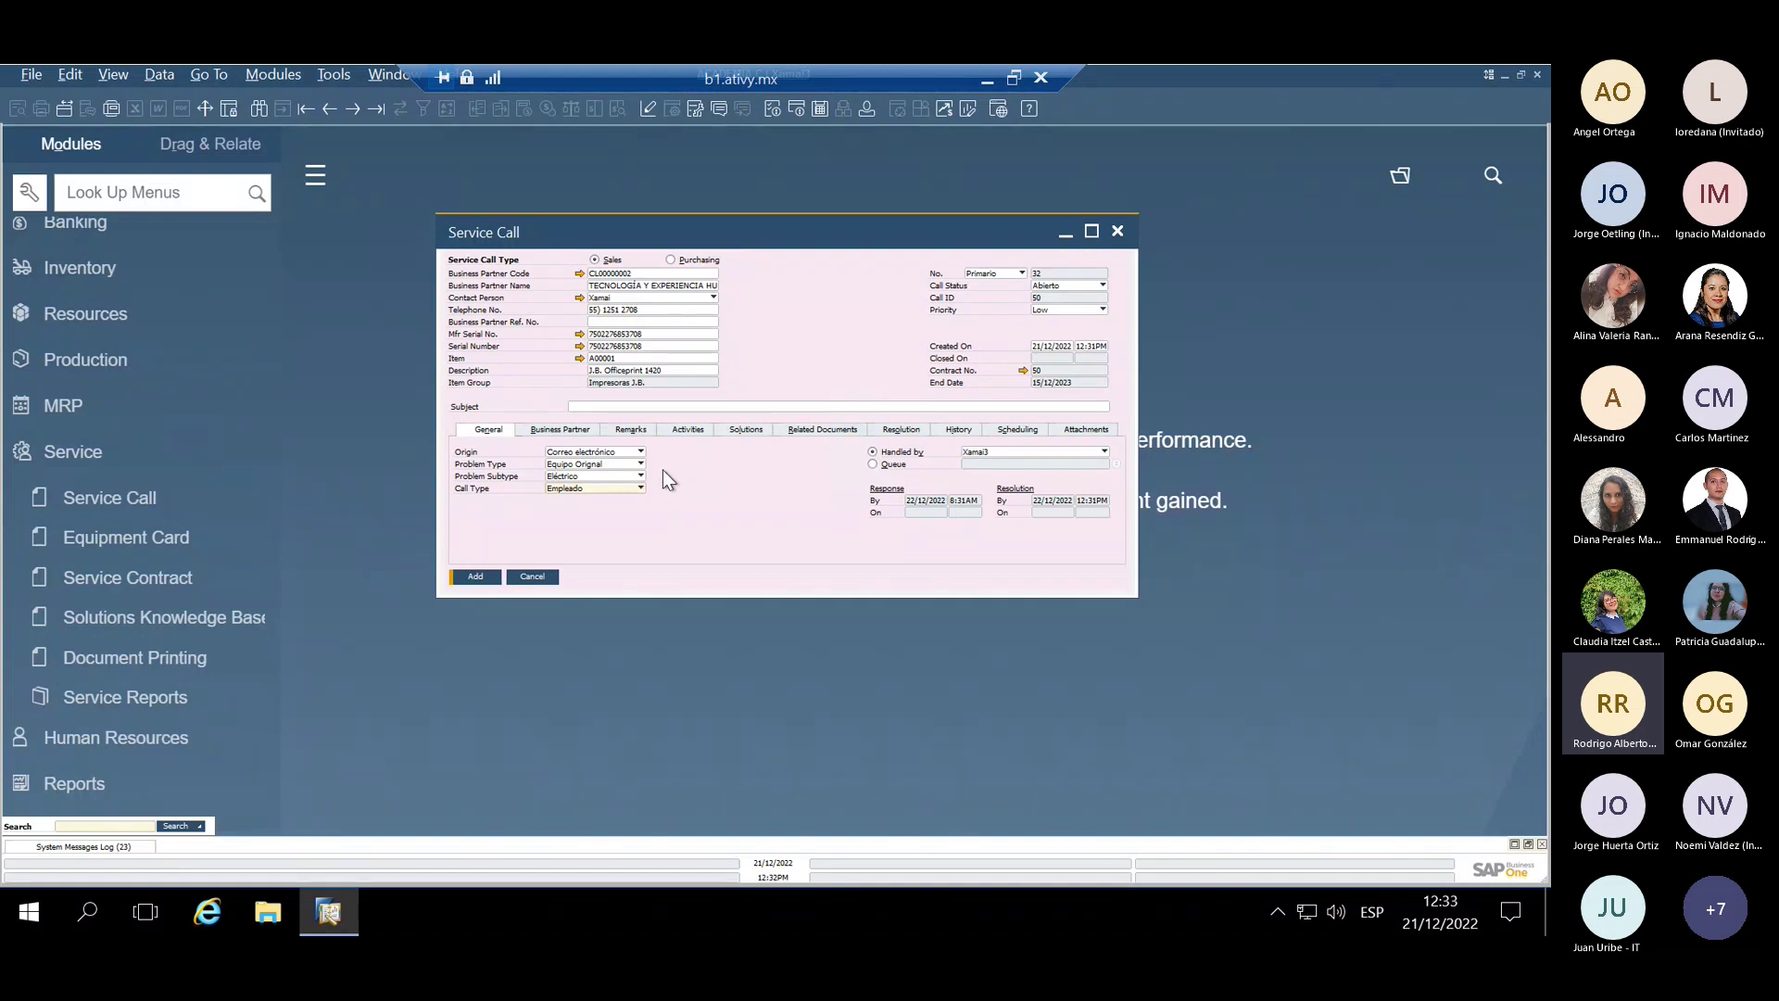
Enter the subject "Ticket de servicio webinar app" and the remark "Llamar a cliente antes de ingresar" on the service call
left_click(614, 408)
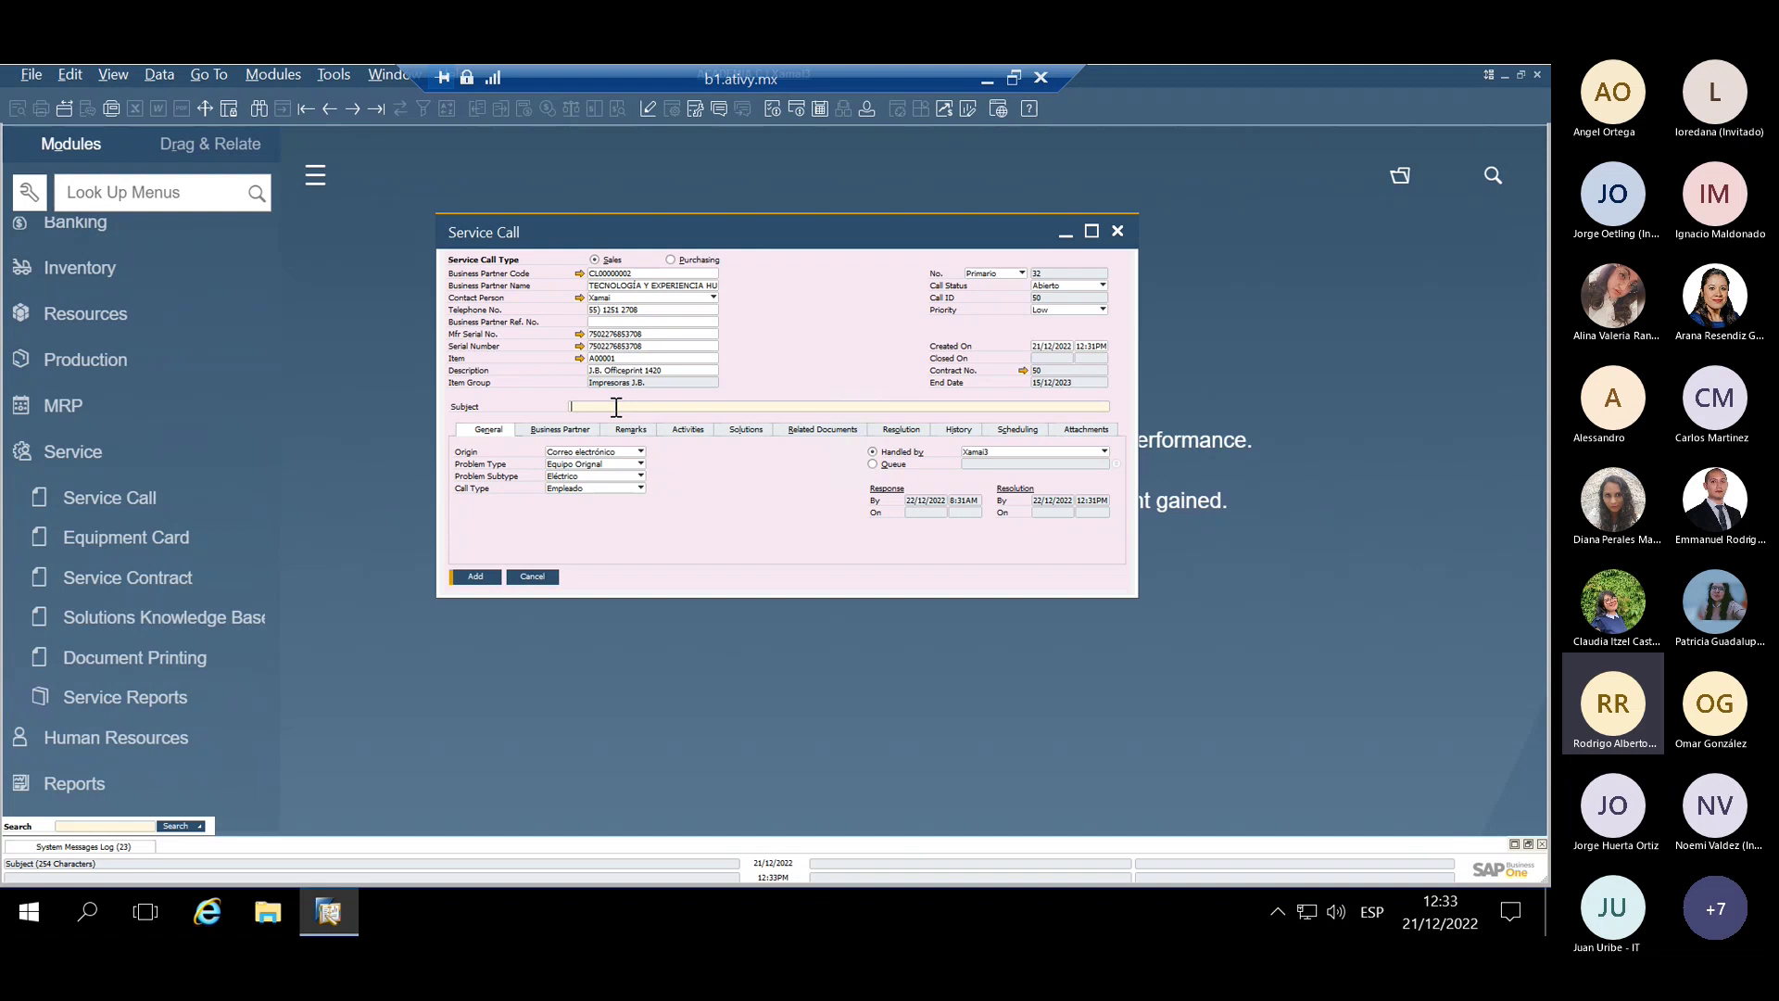
type("Ticket de servicio webinar app")
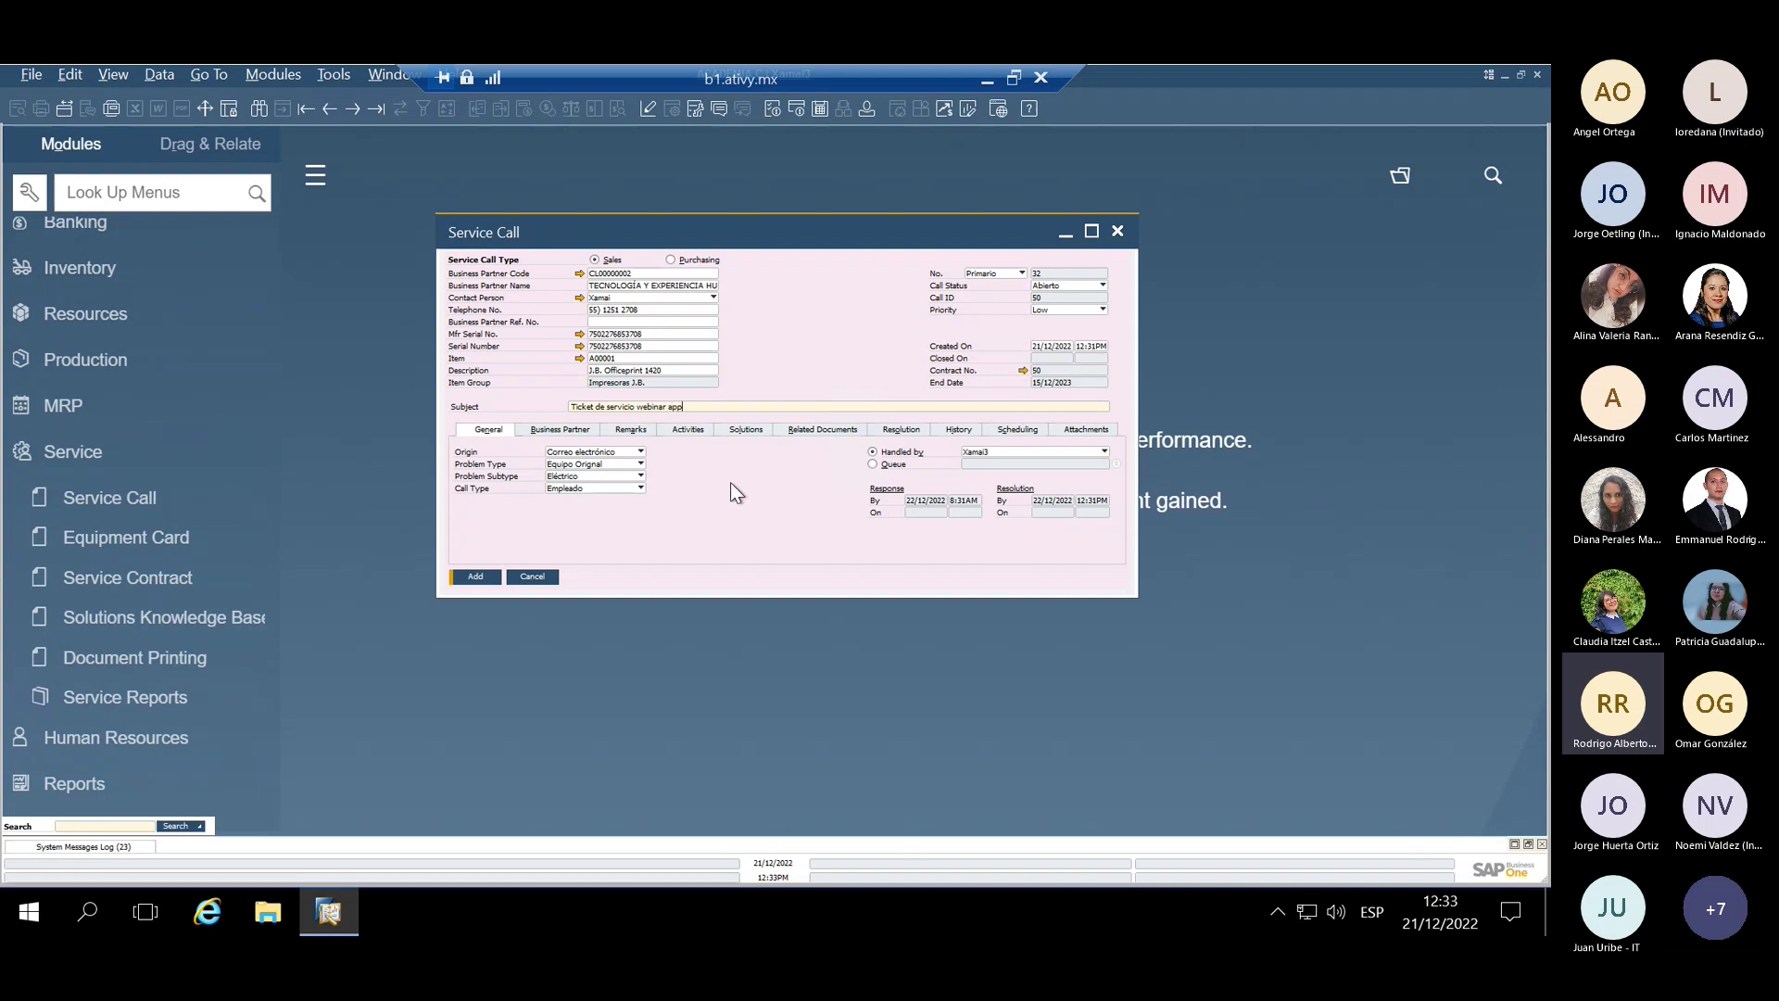
left_click(631, 429)
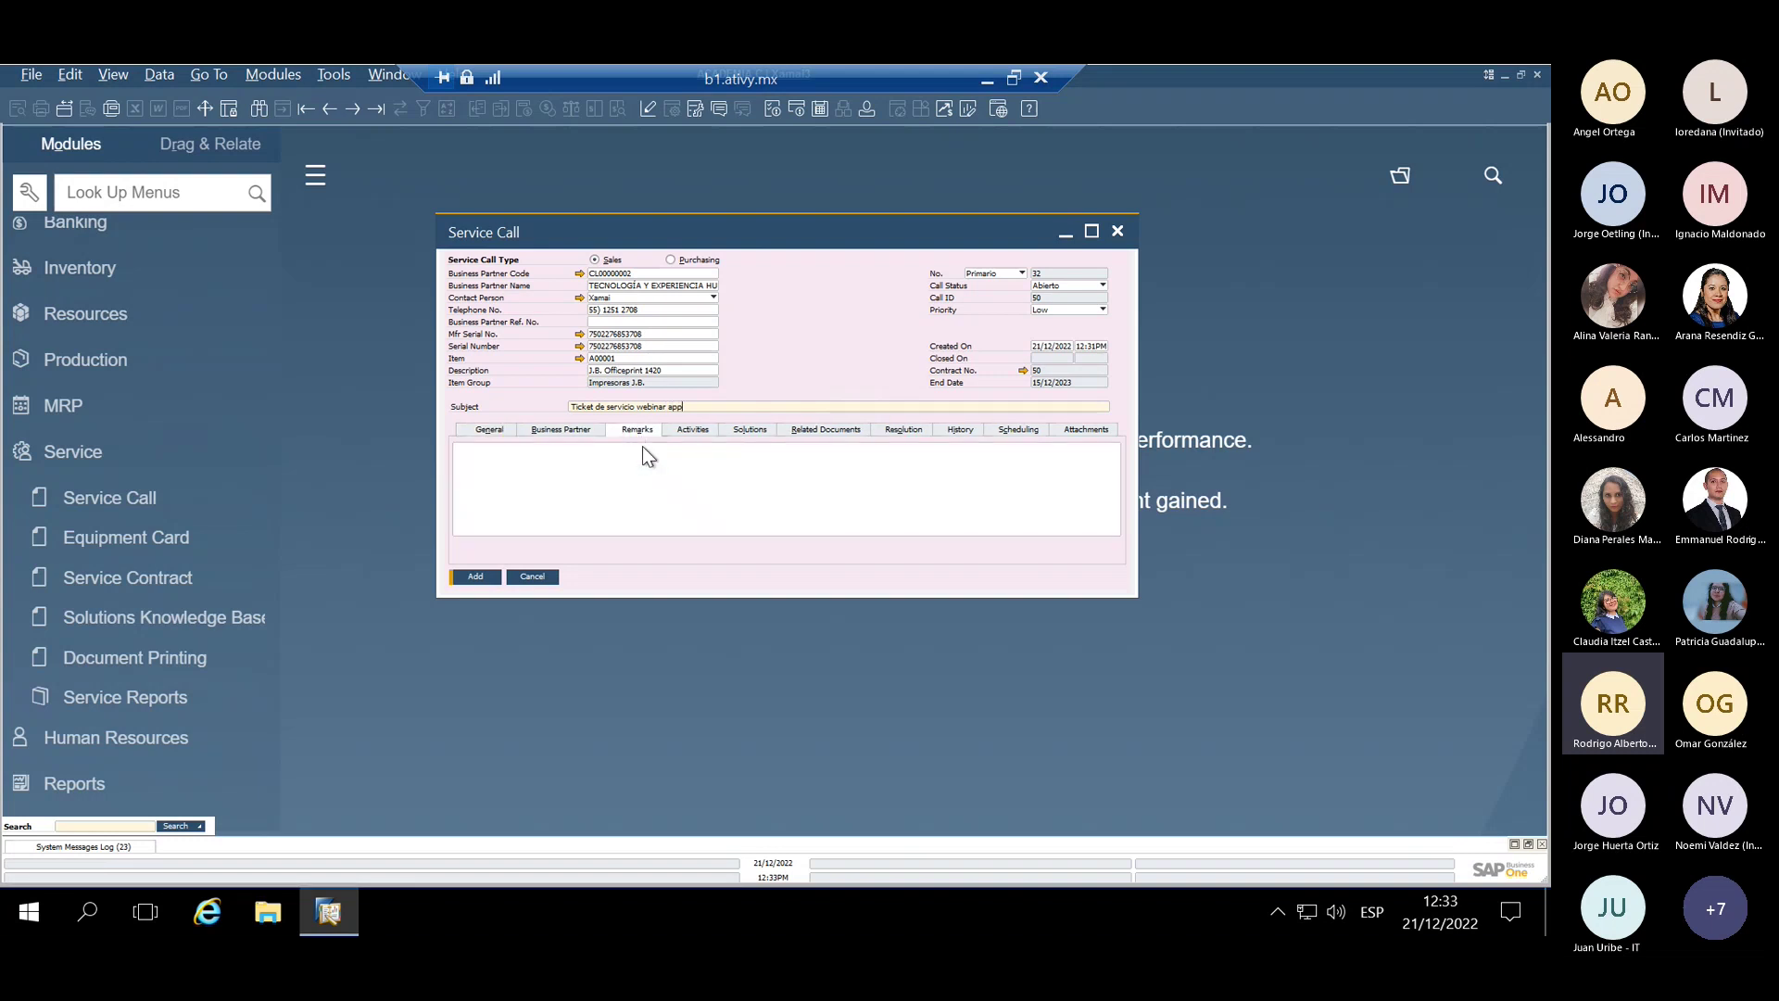
left_click(683, 477)
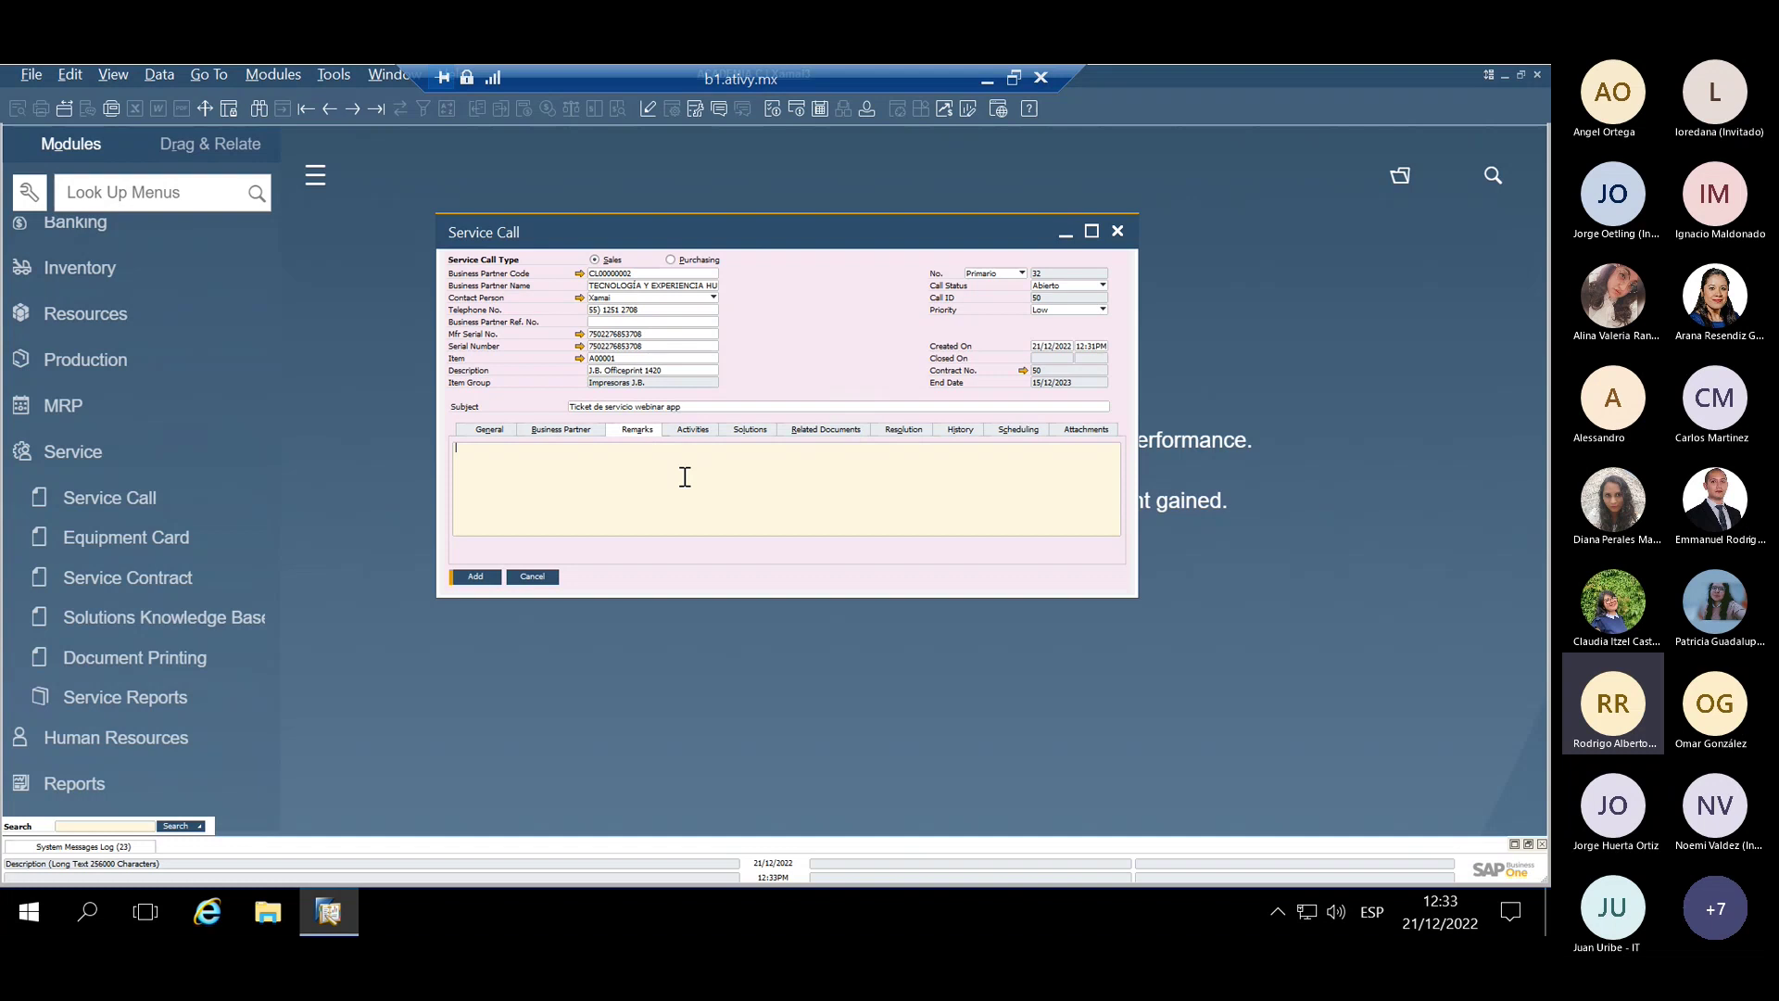
type("Llamar a cliente antes de ingresar")
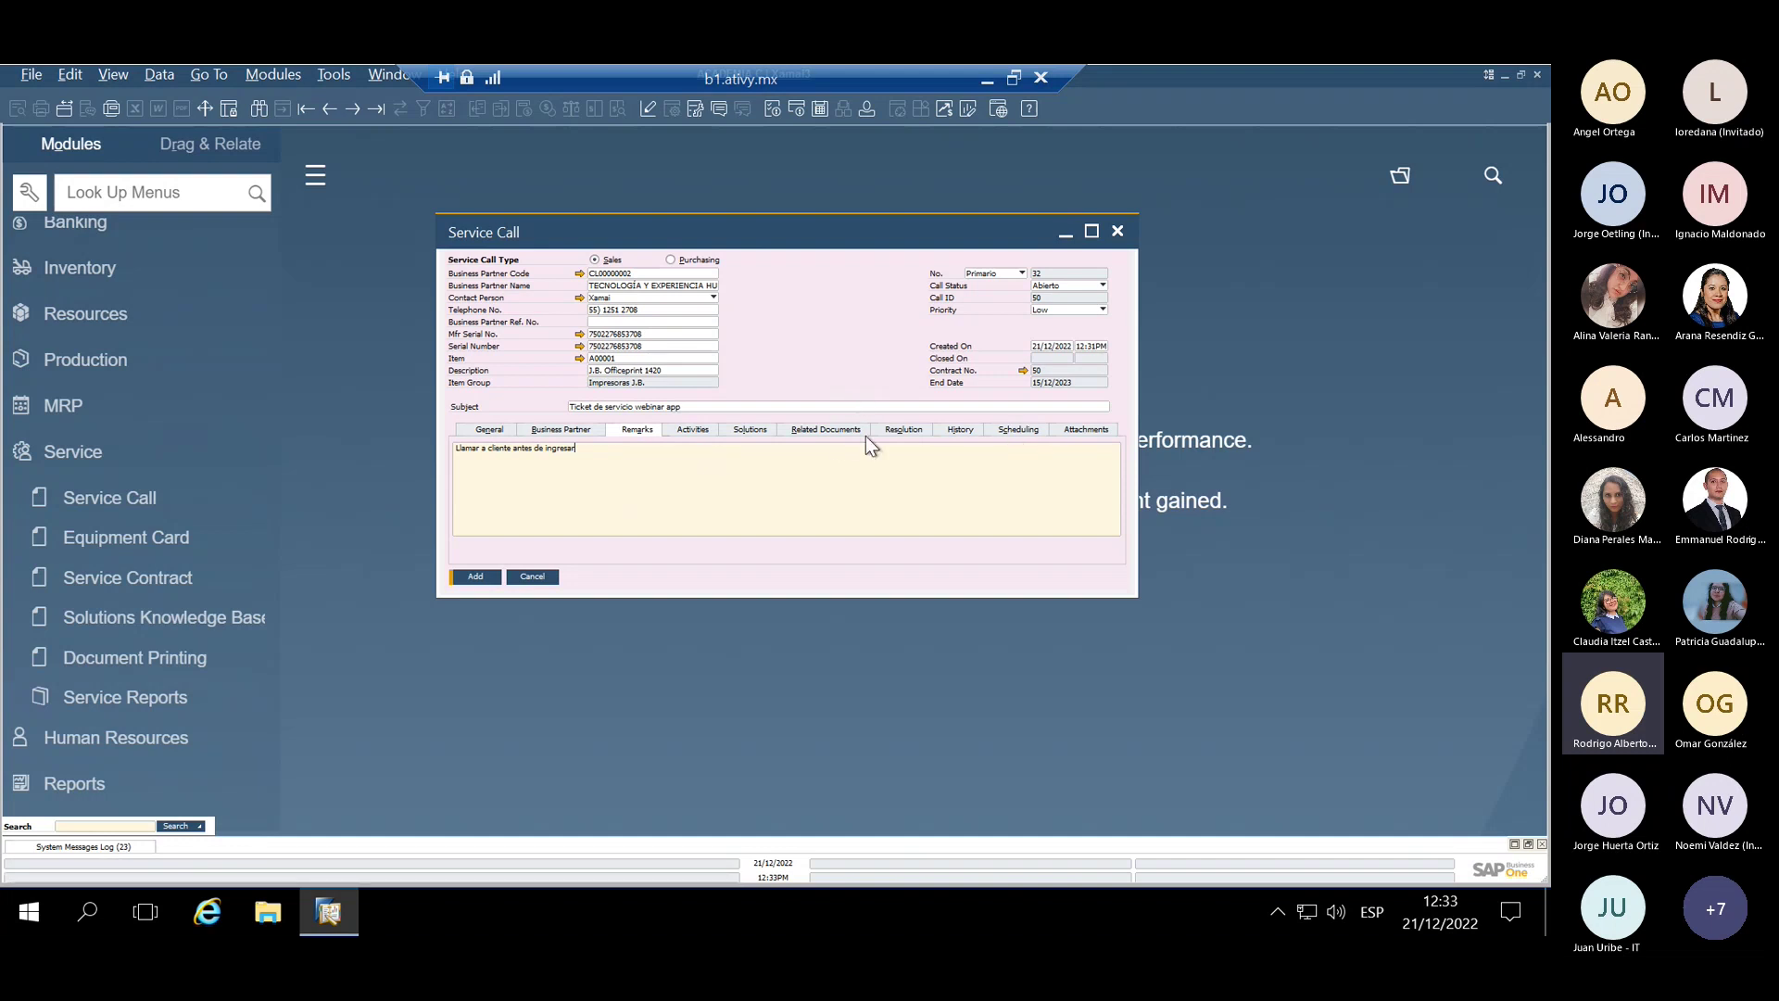
Look through the service call's activities, solutions, related documents, resolution and history sections
left_click(699, 432)
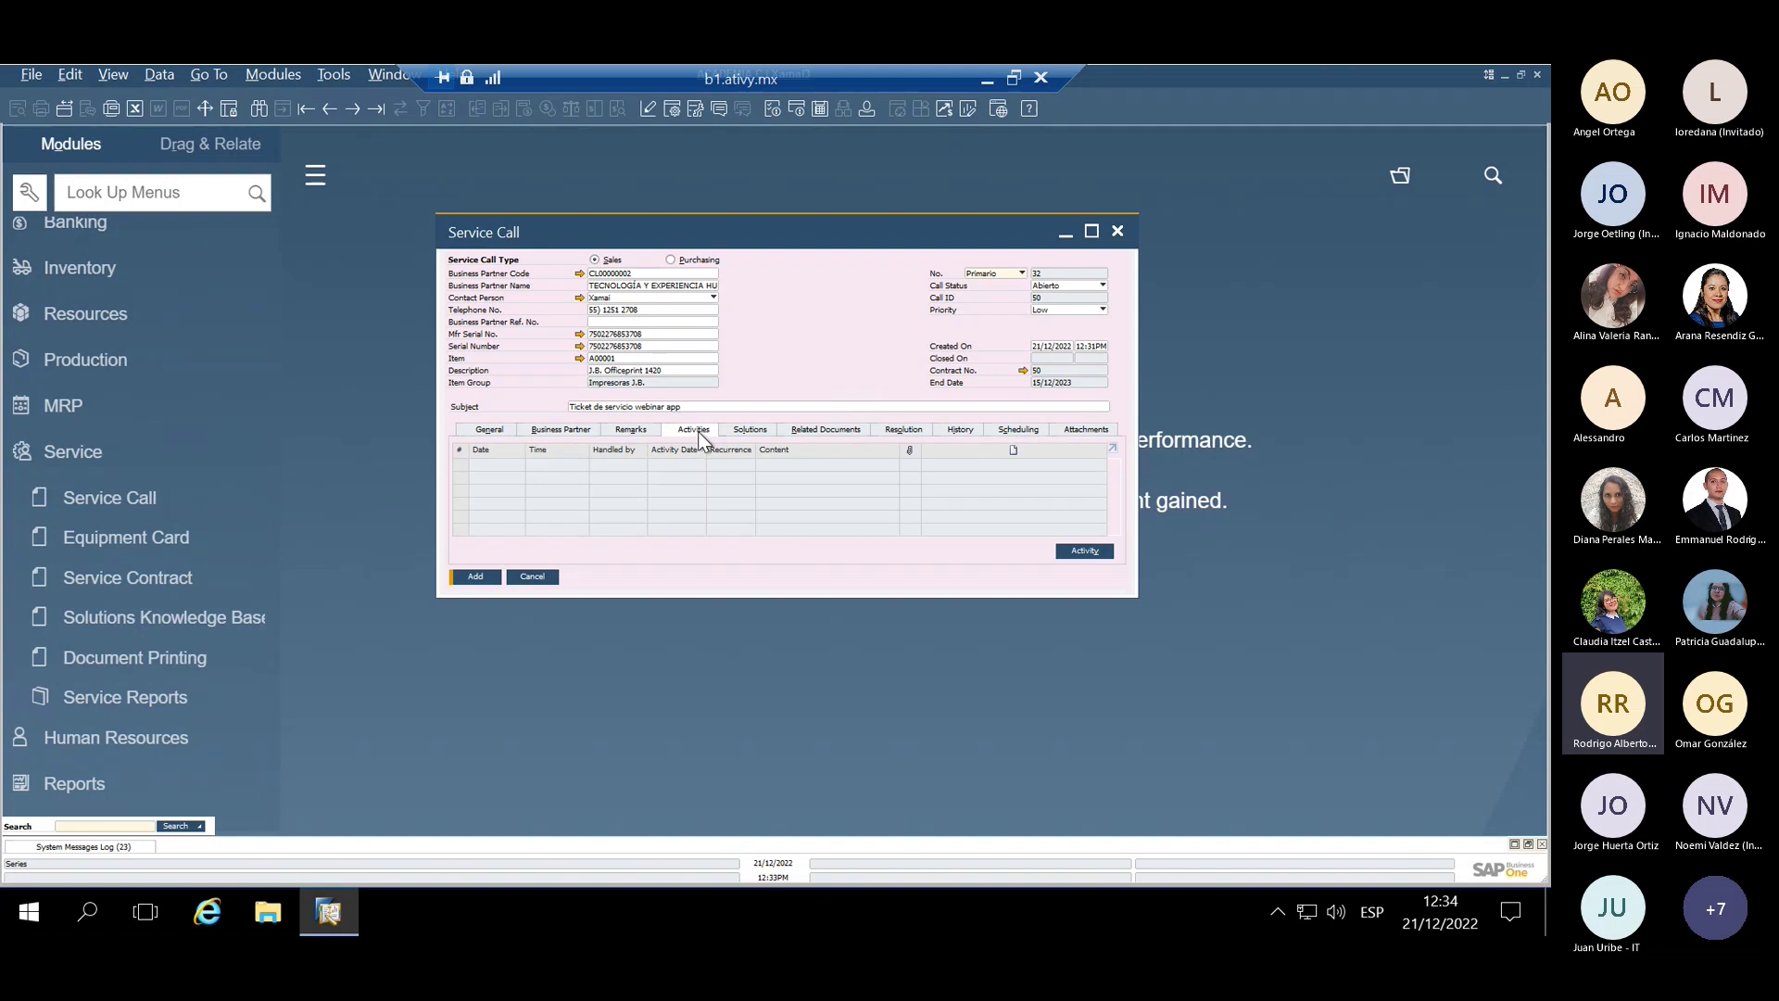
left_click(752, 432)
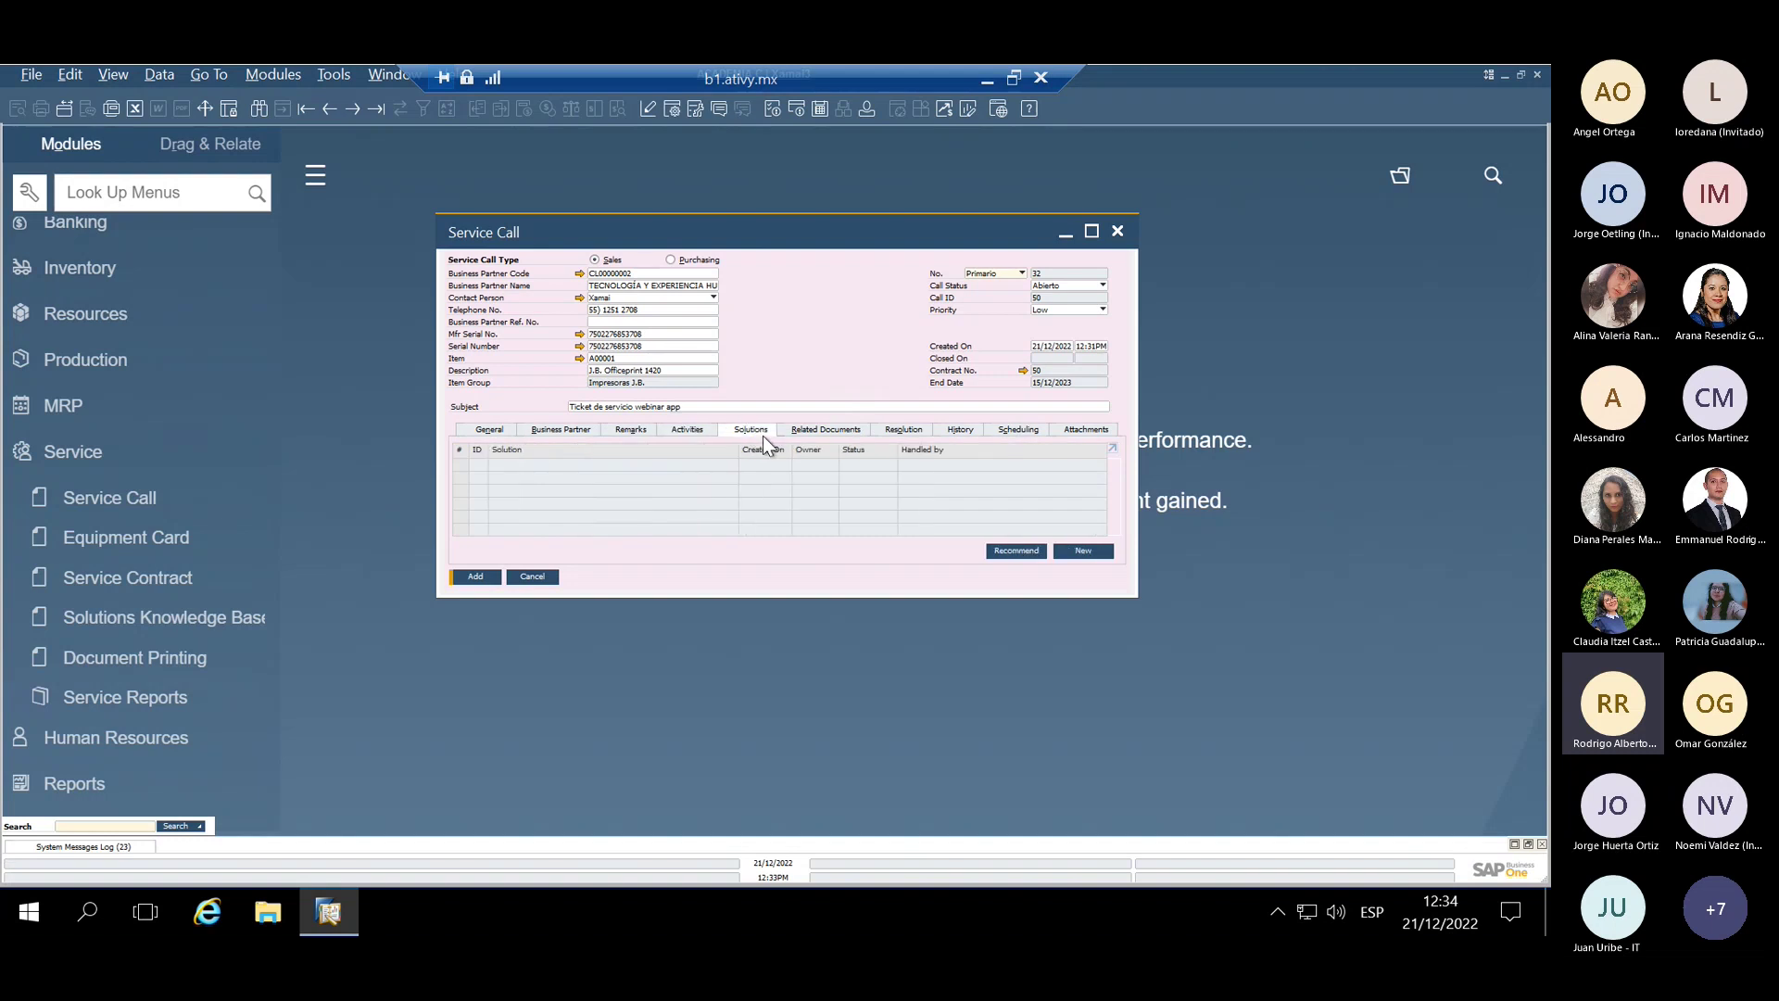
left_click(828, 430)
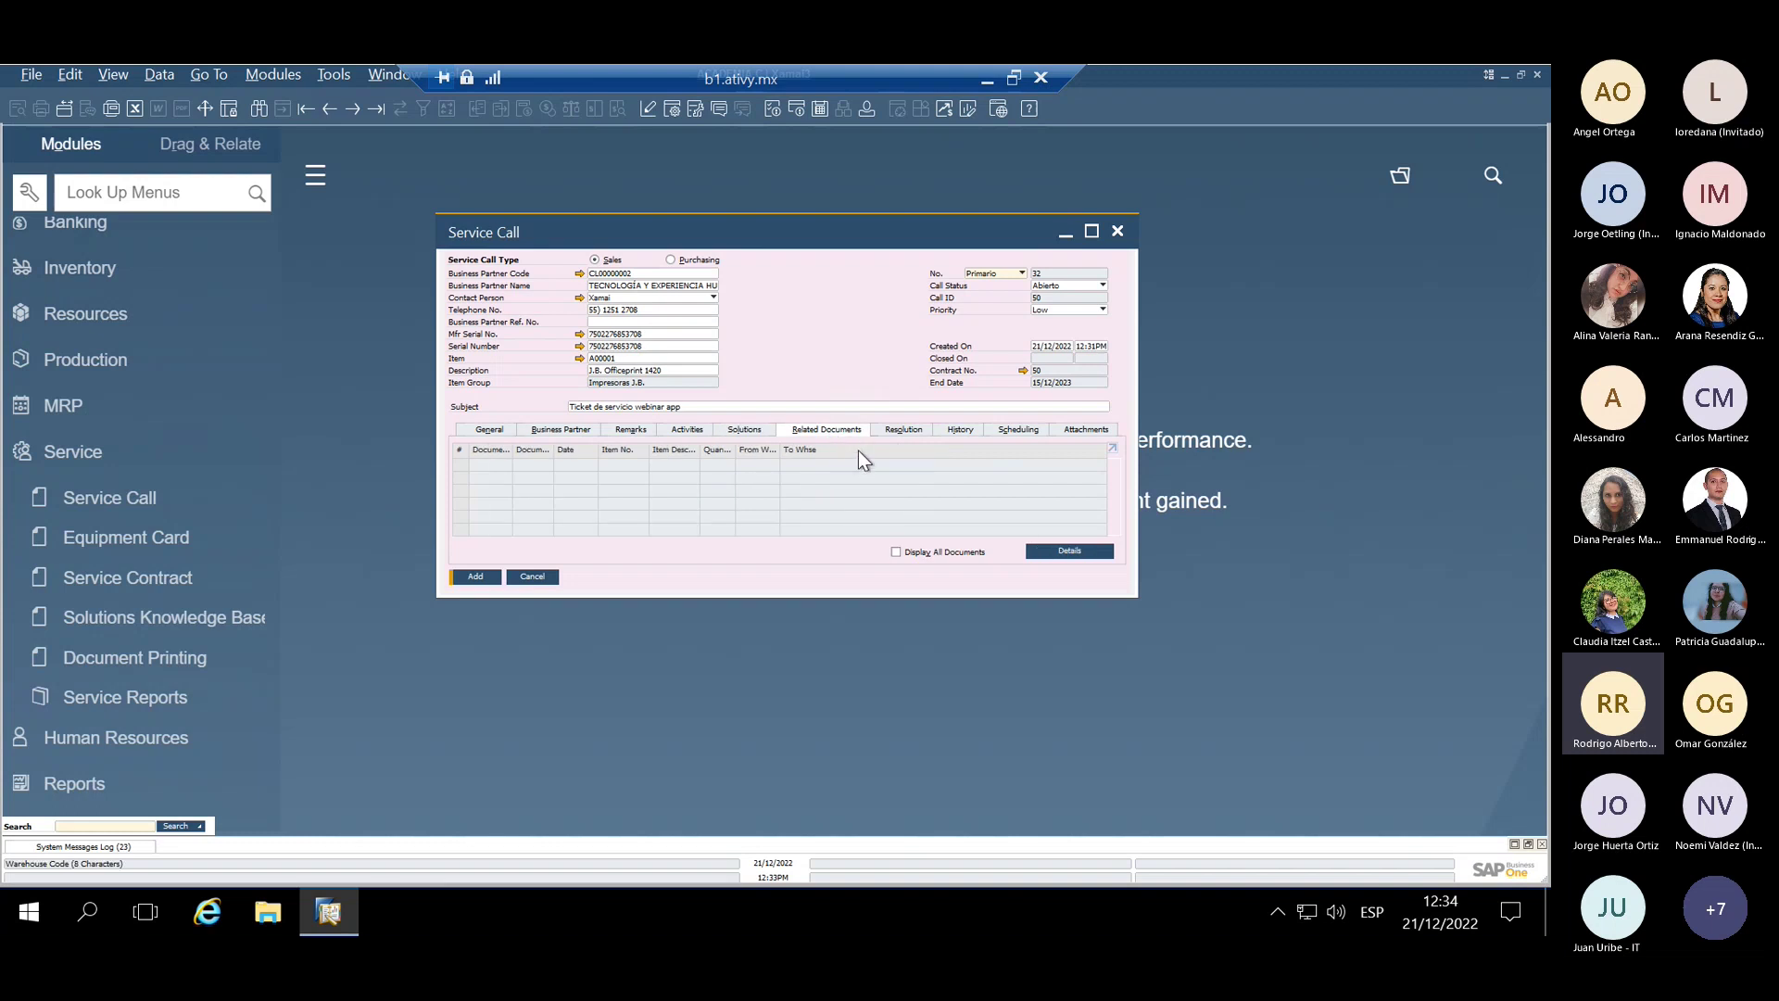
left_click_drag(796, 238, 798, 217)
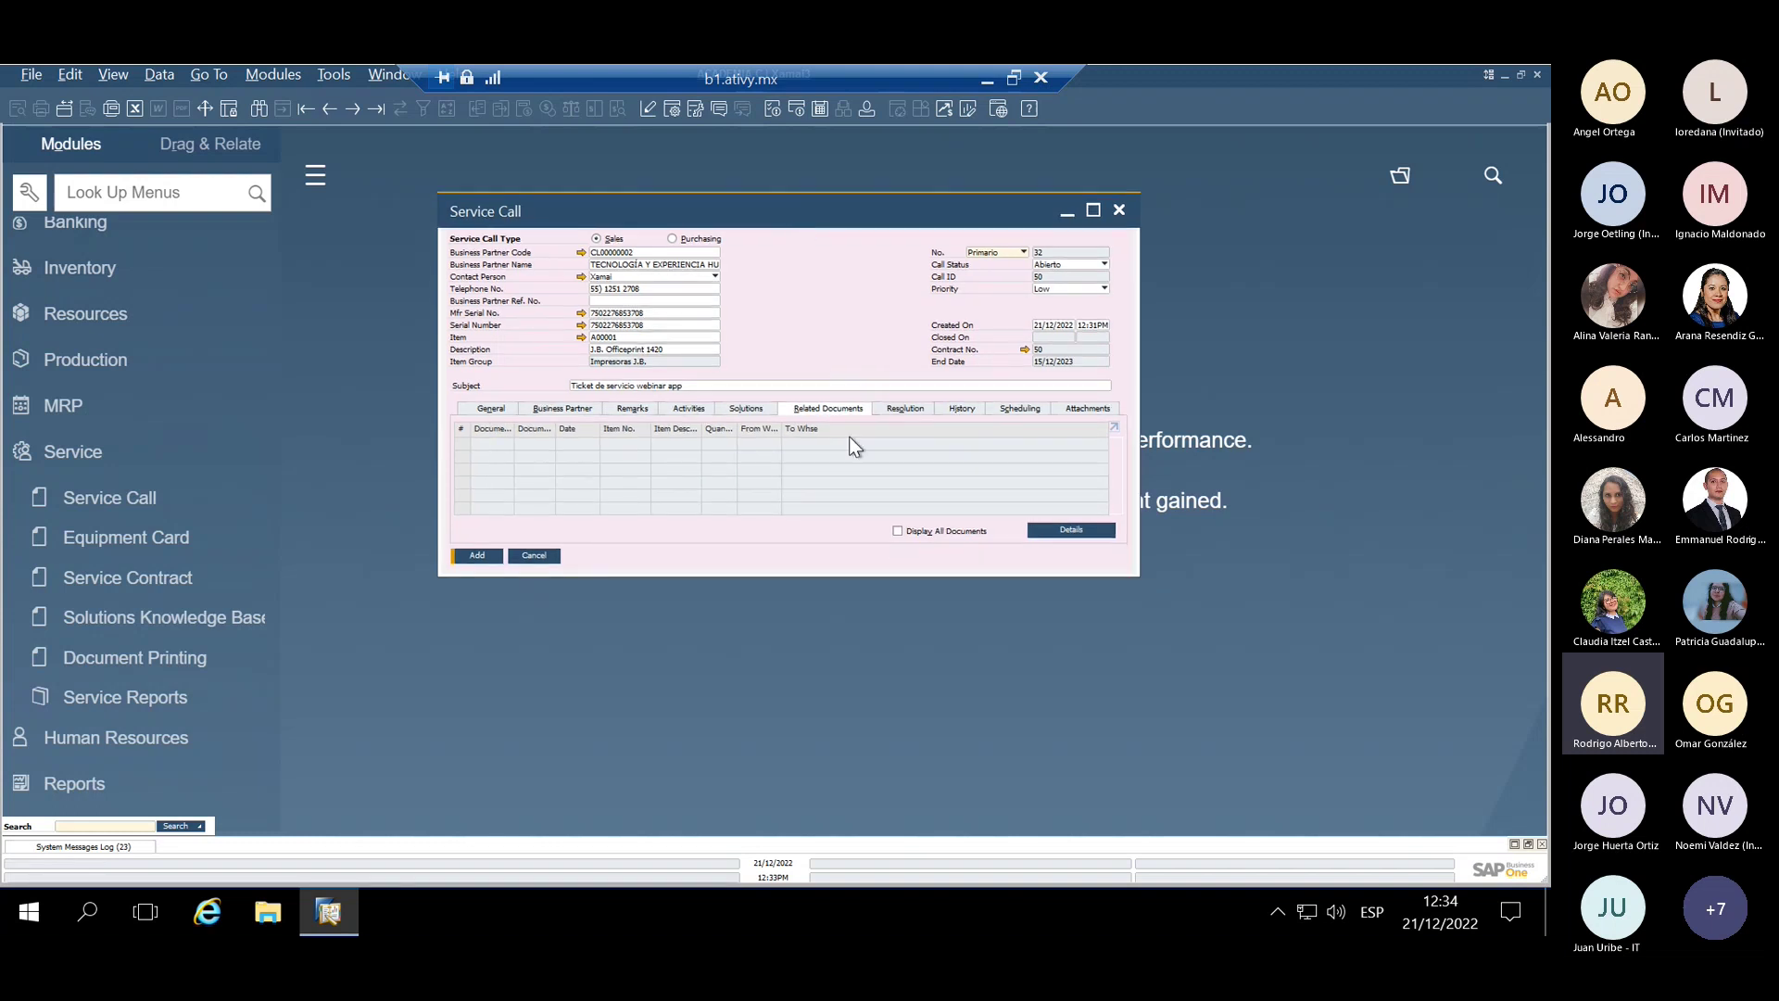
left_click(898, 409)
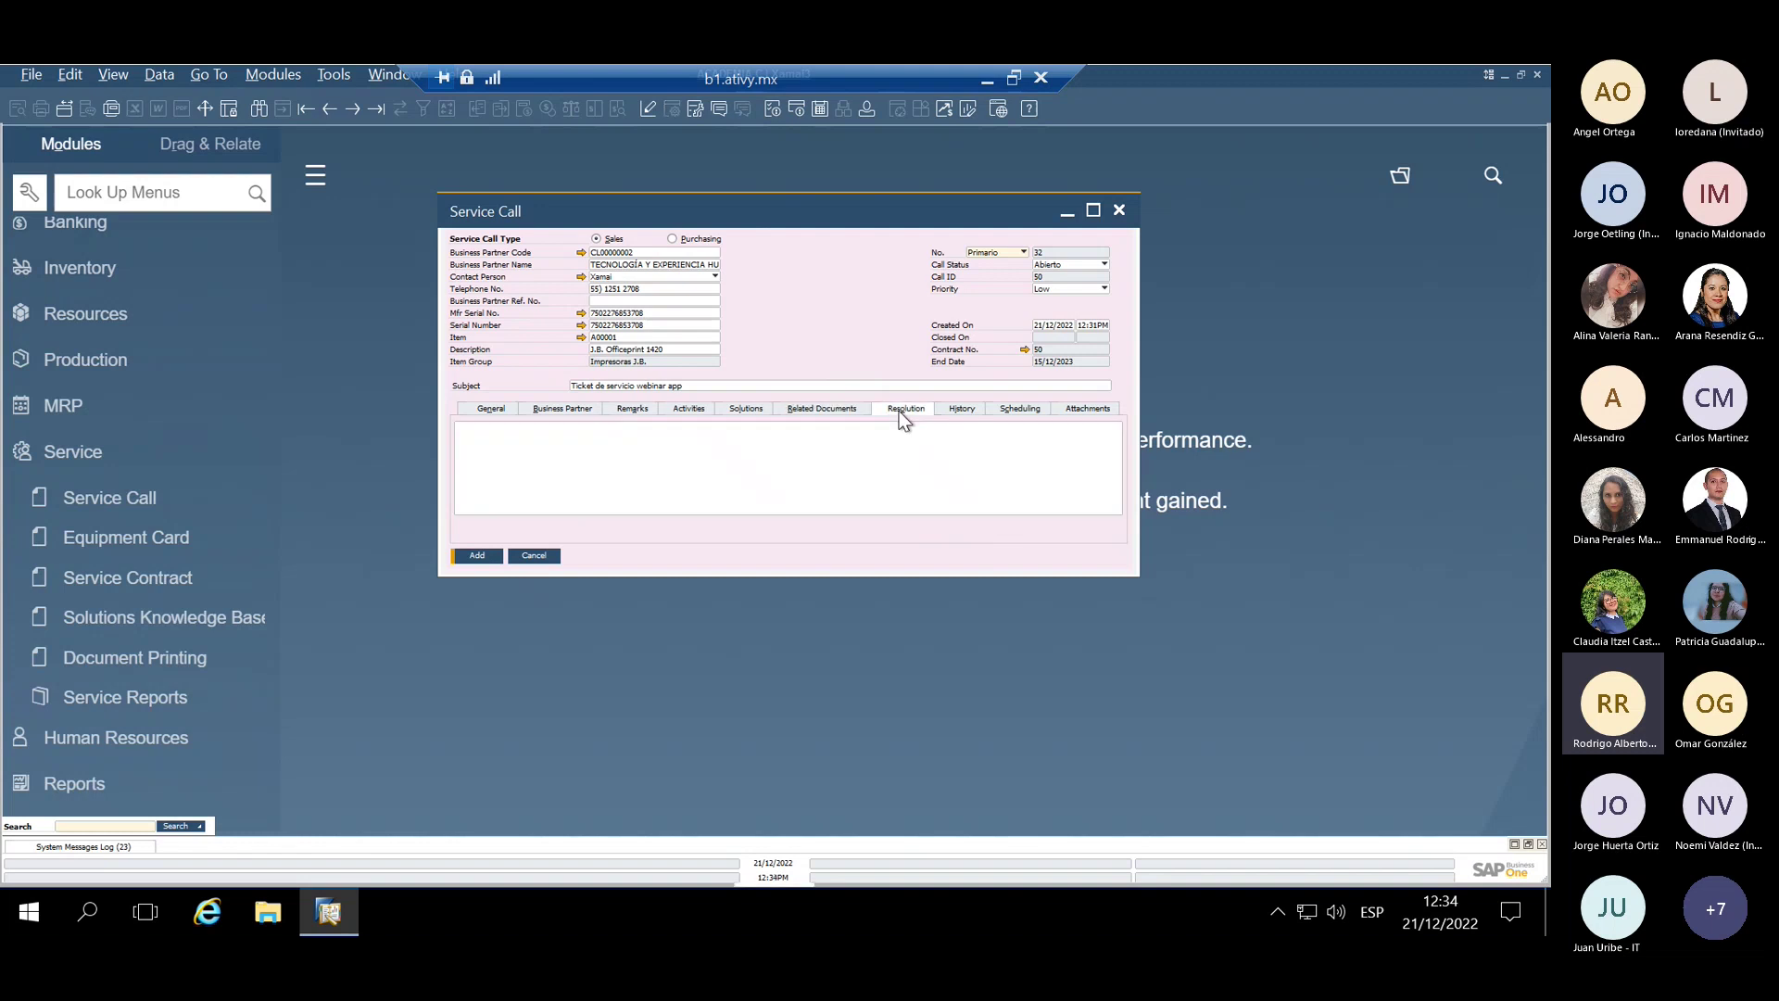
left_click(961, 411)
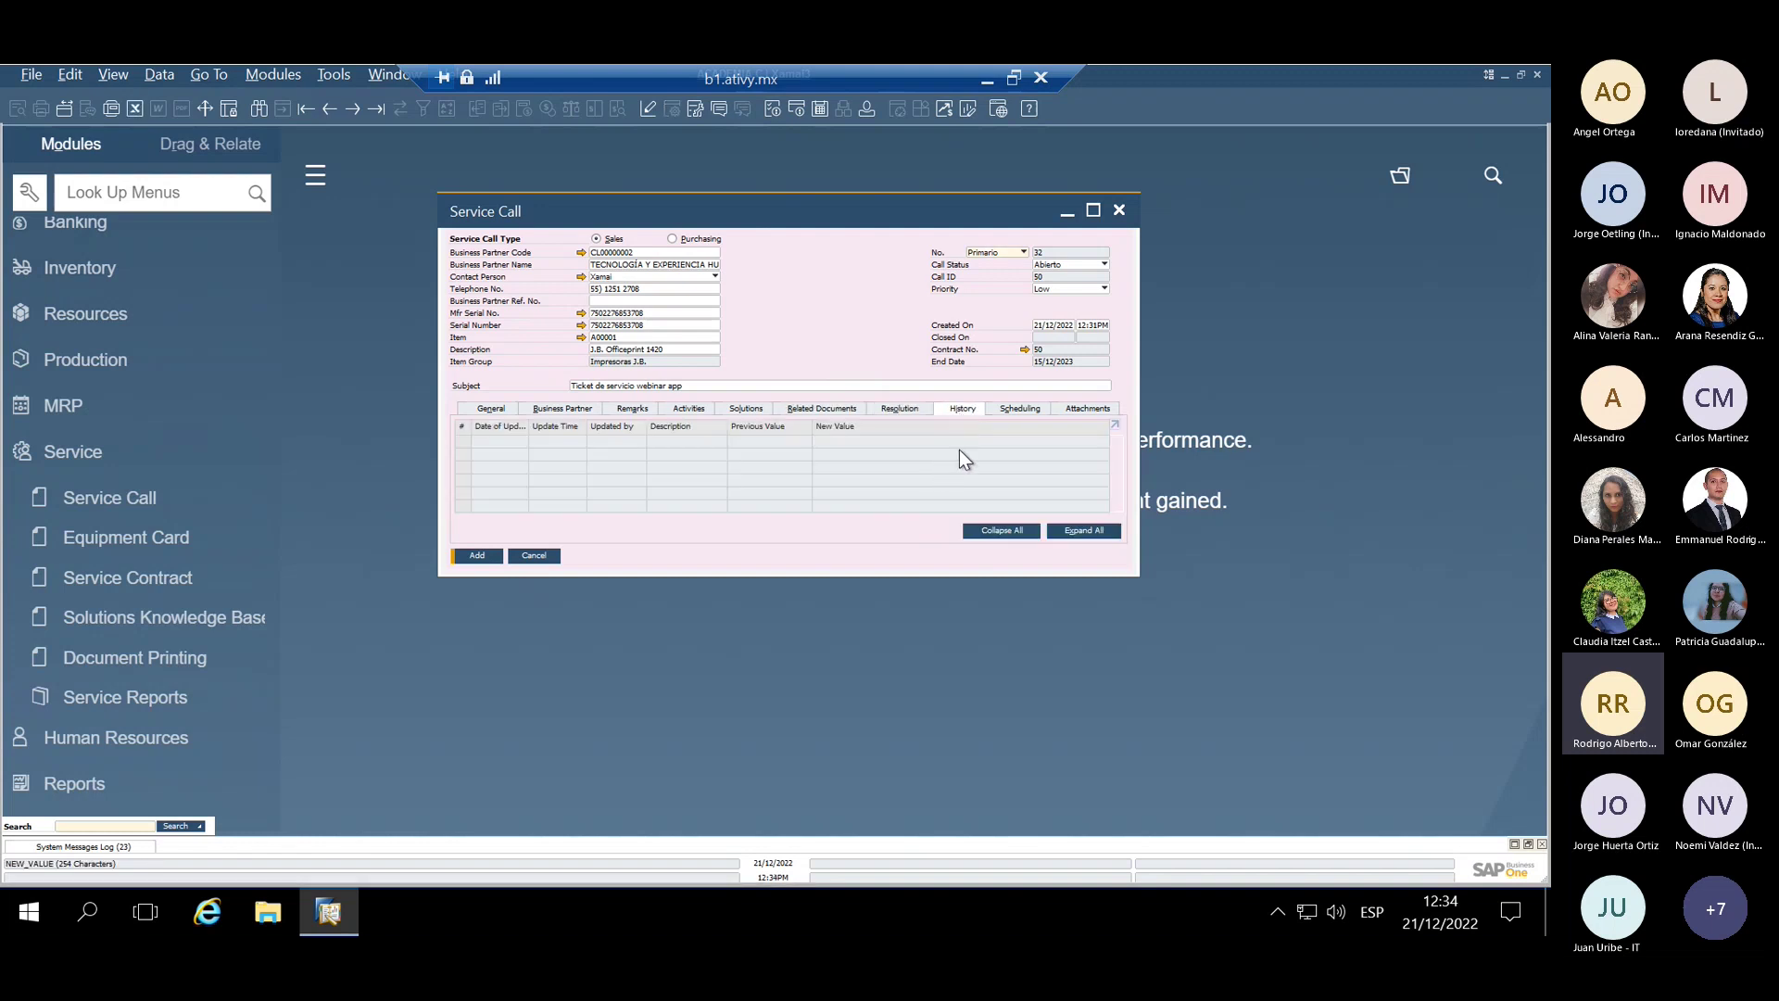
Add a scheduling line to the service call and assign the employee Service, Empleado as its technician
left_click(1019, 411)
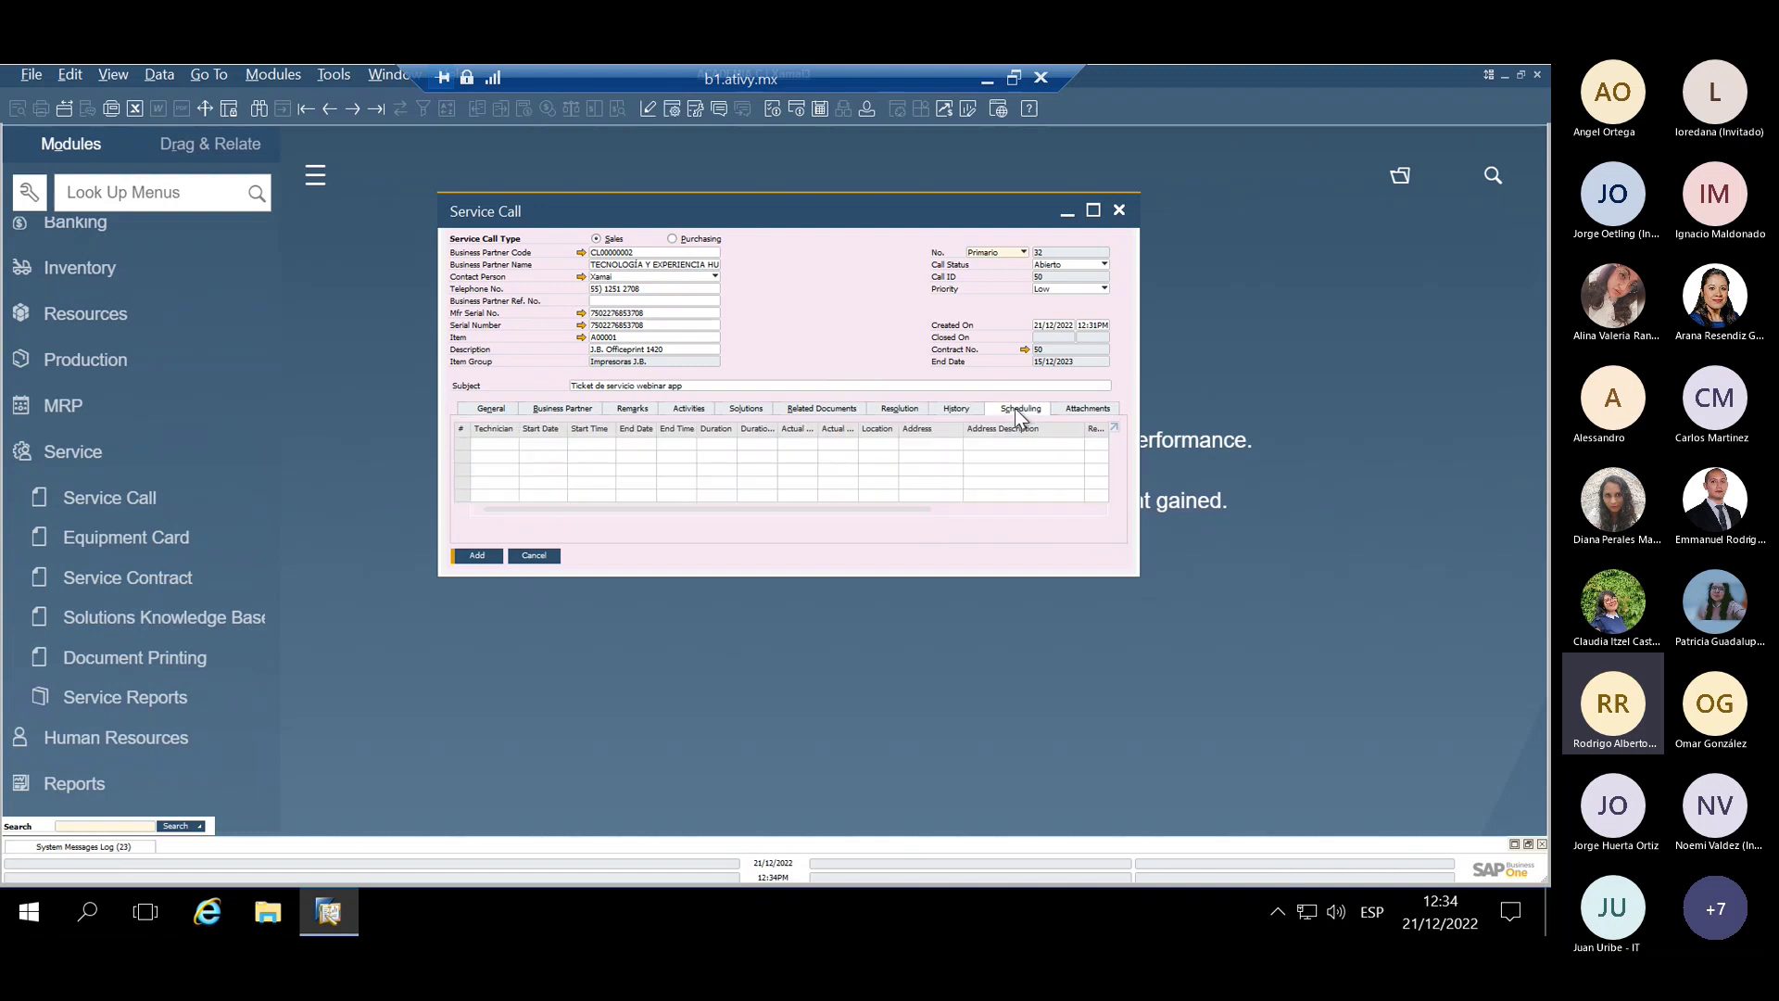
left_click(488, 443)
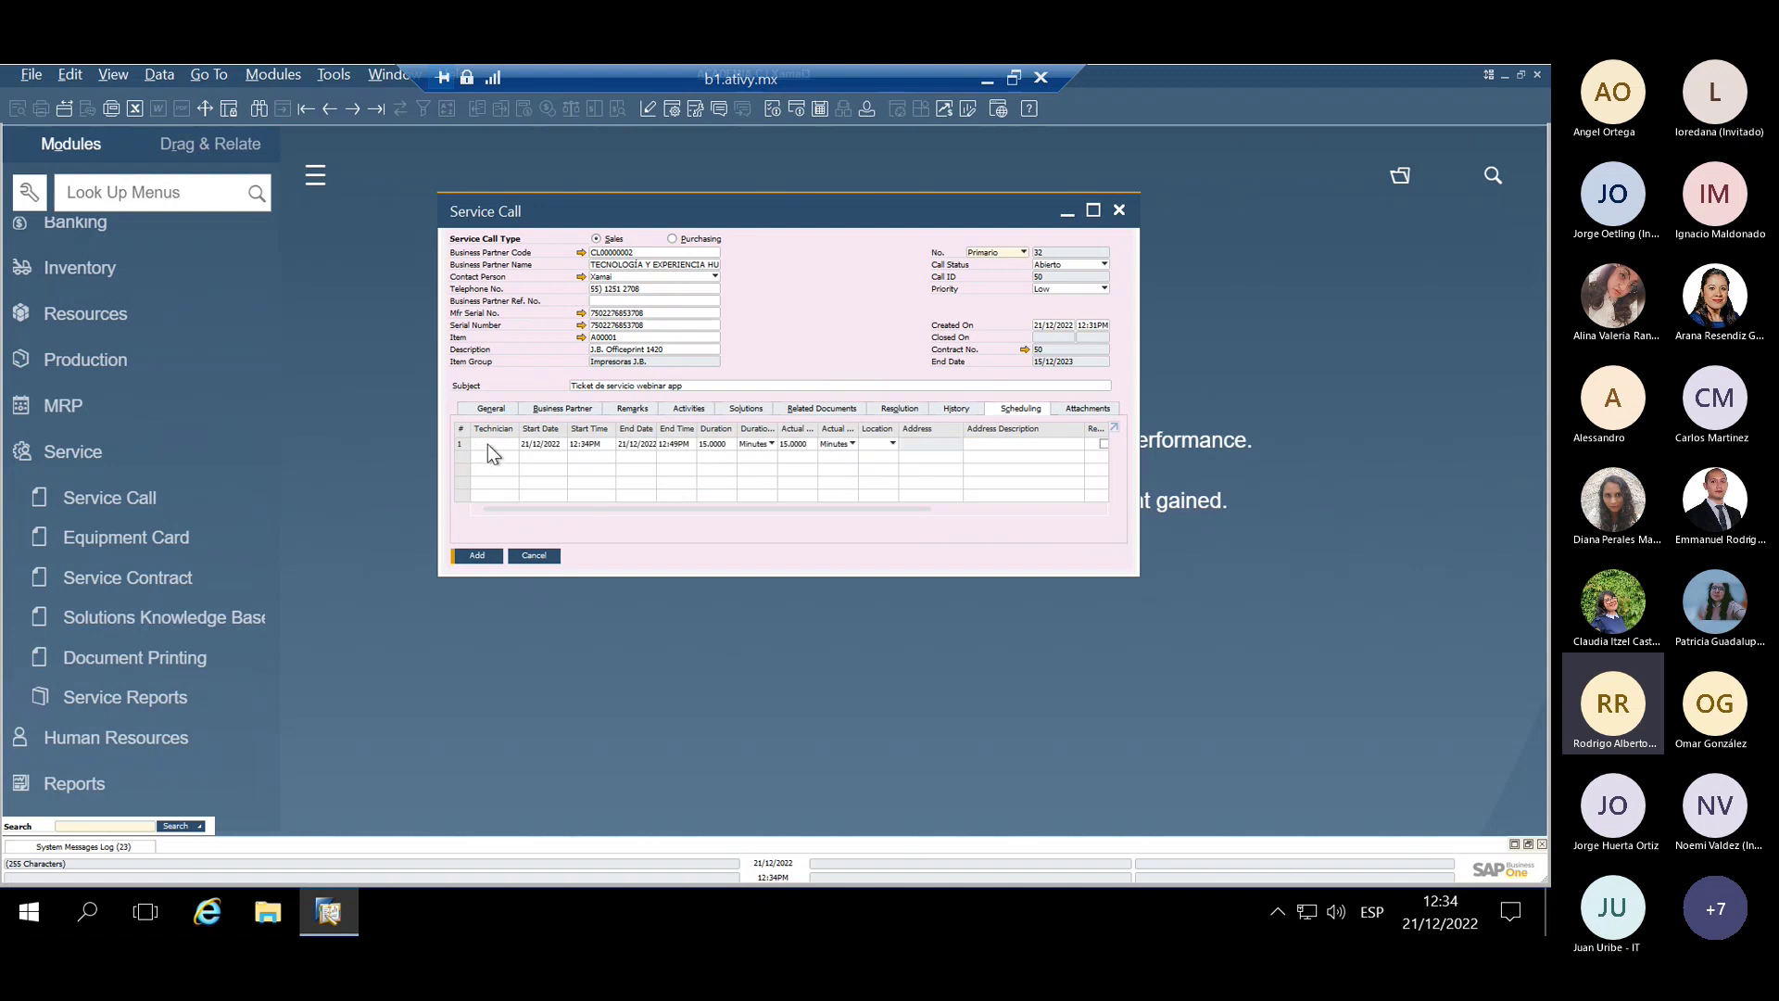
key("Tab")
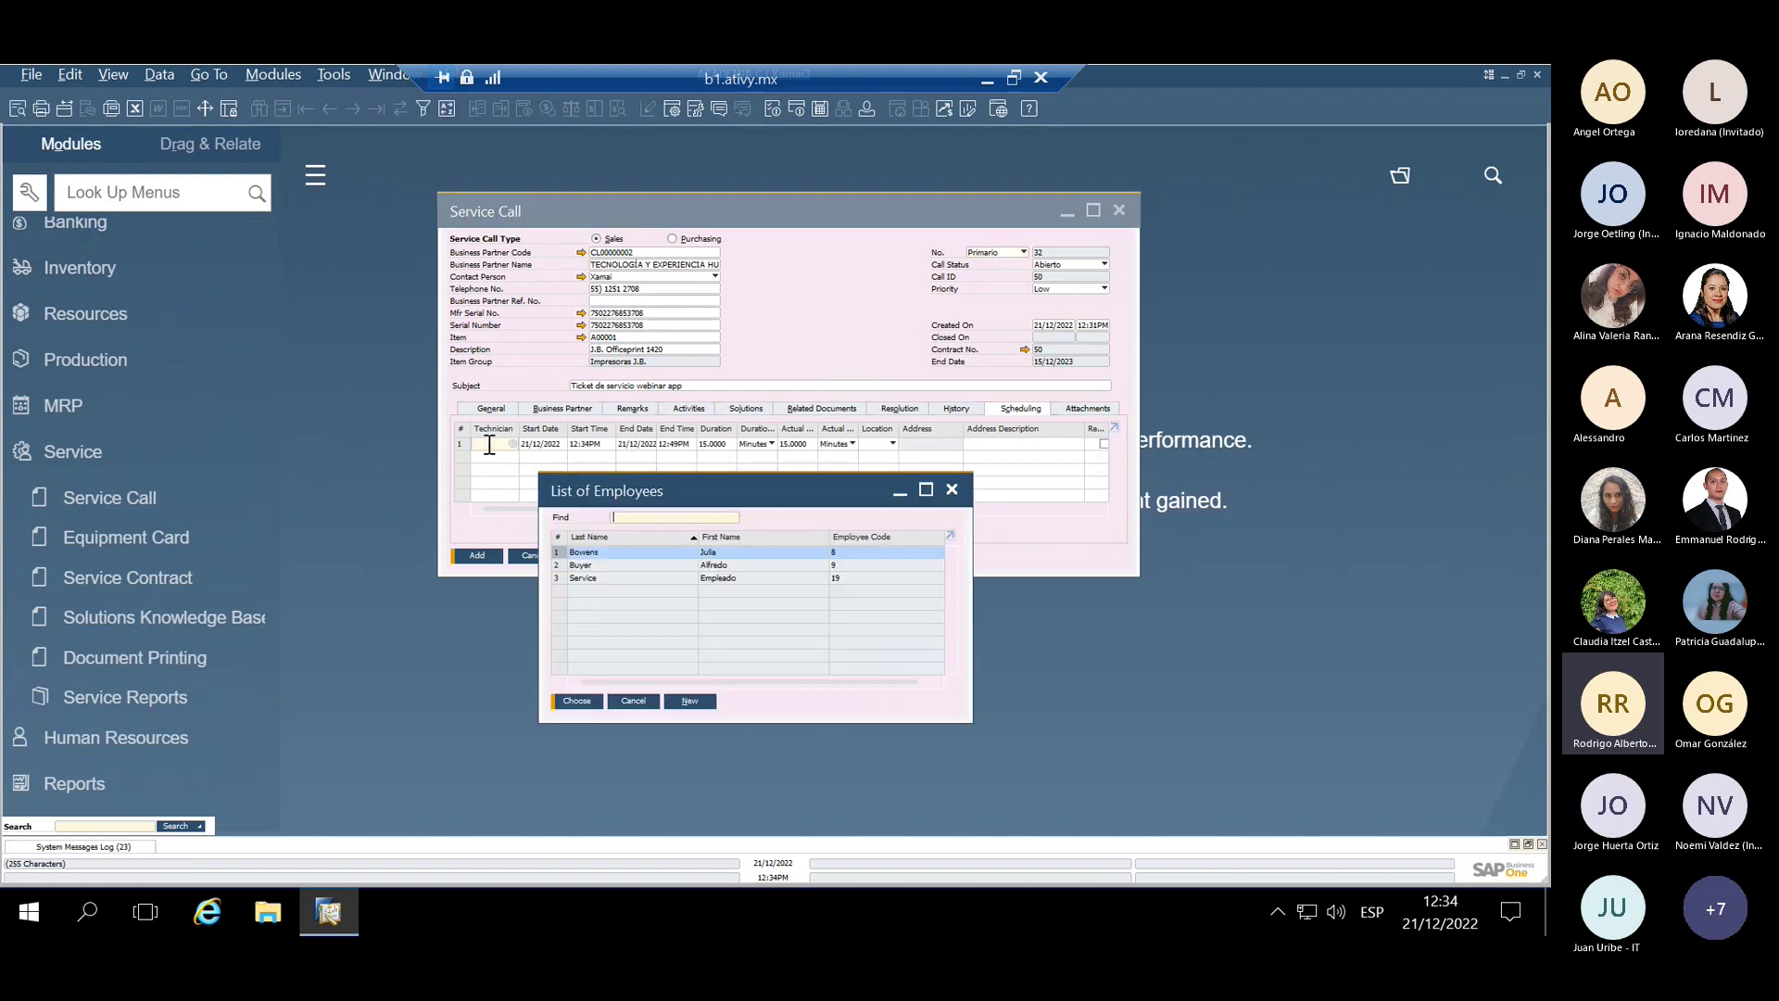
left_click(726, 580)
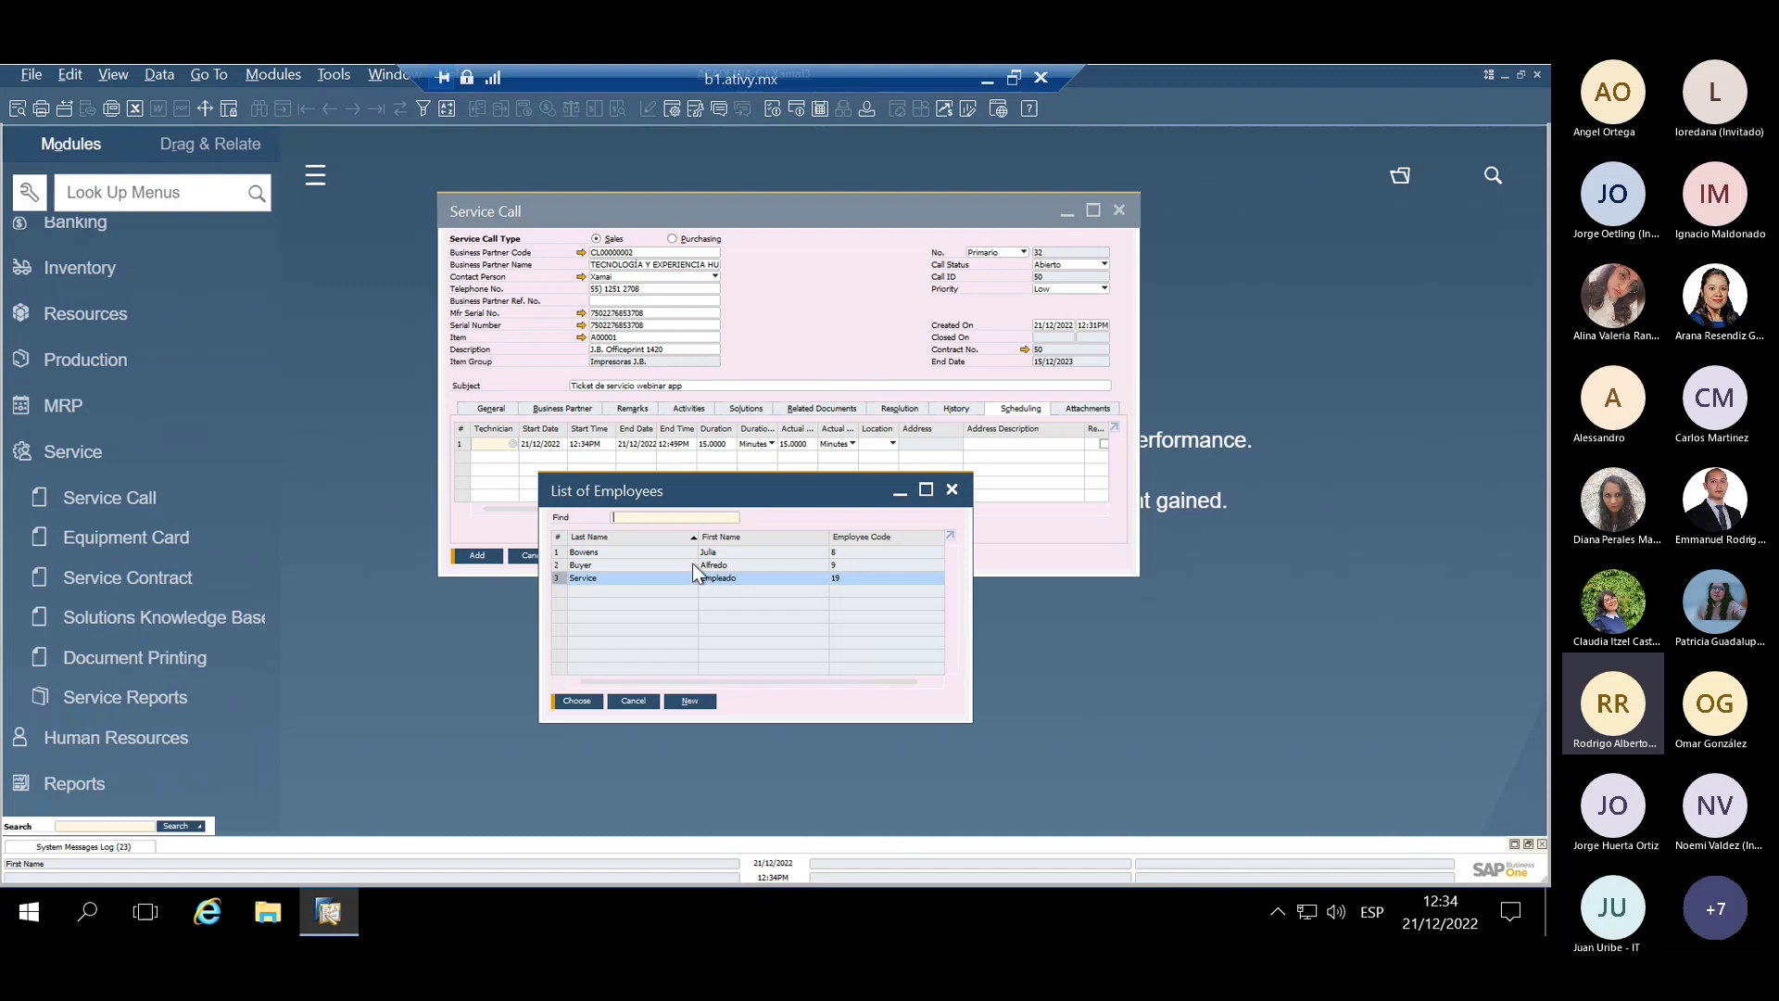
double_click(695, 576)
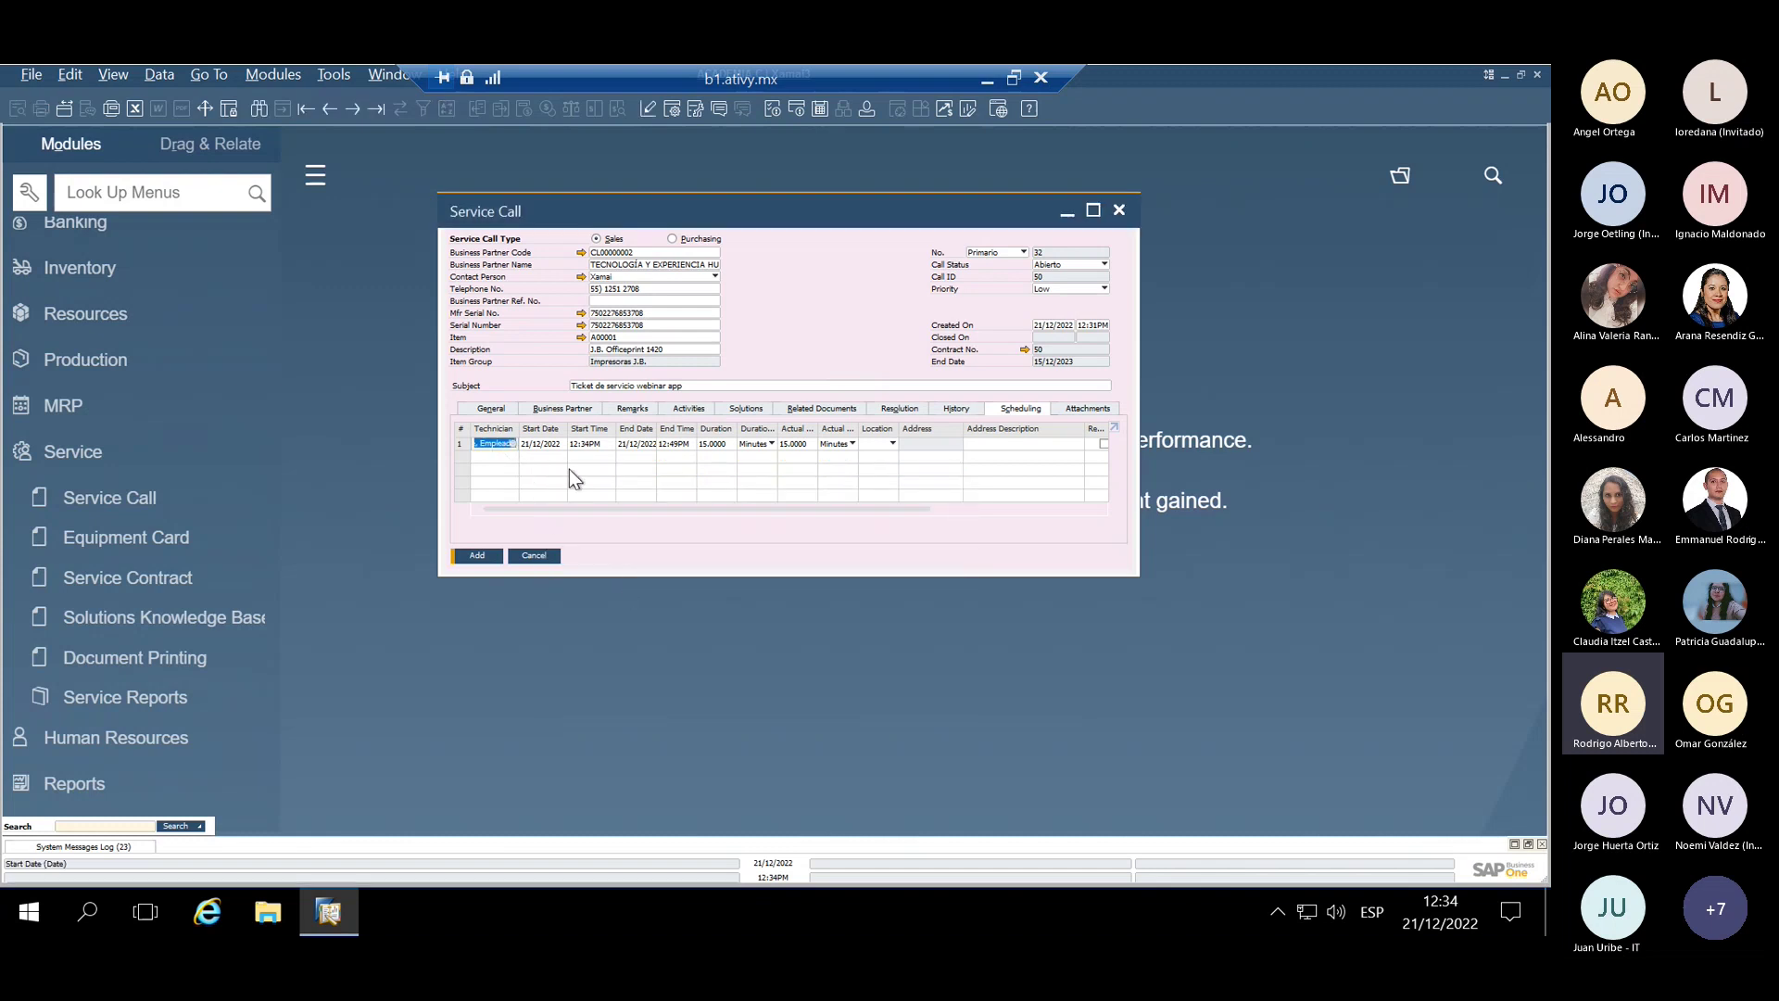
Set the scheduling line's location to Dirección SN and its address to ENTREGA
left_click(877, 447)
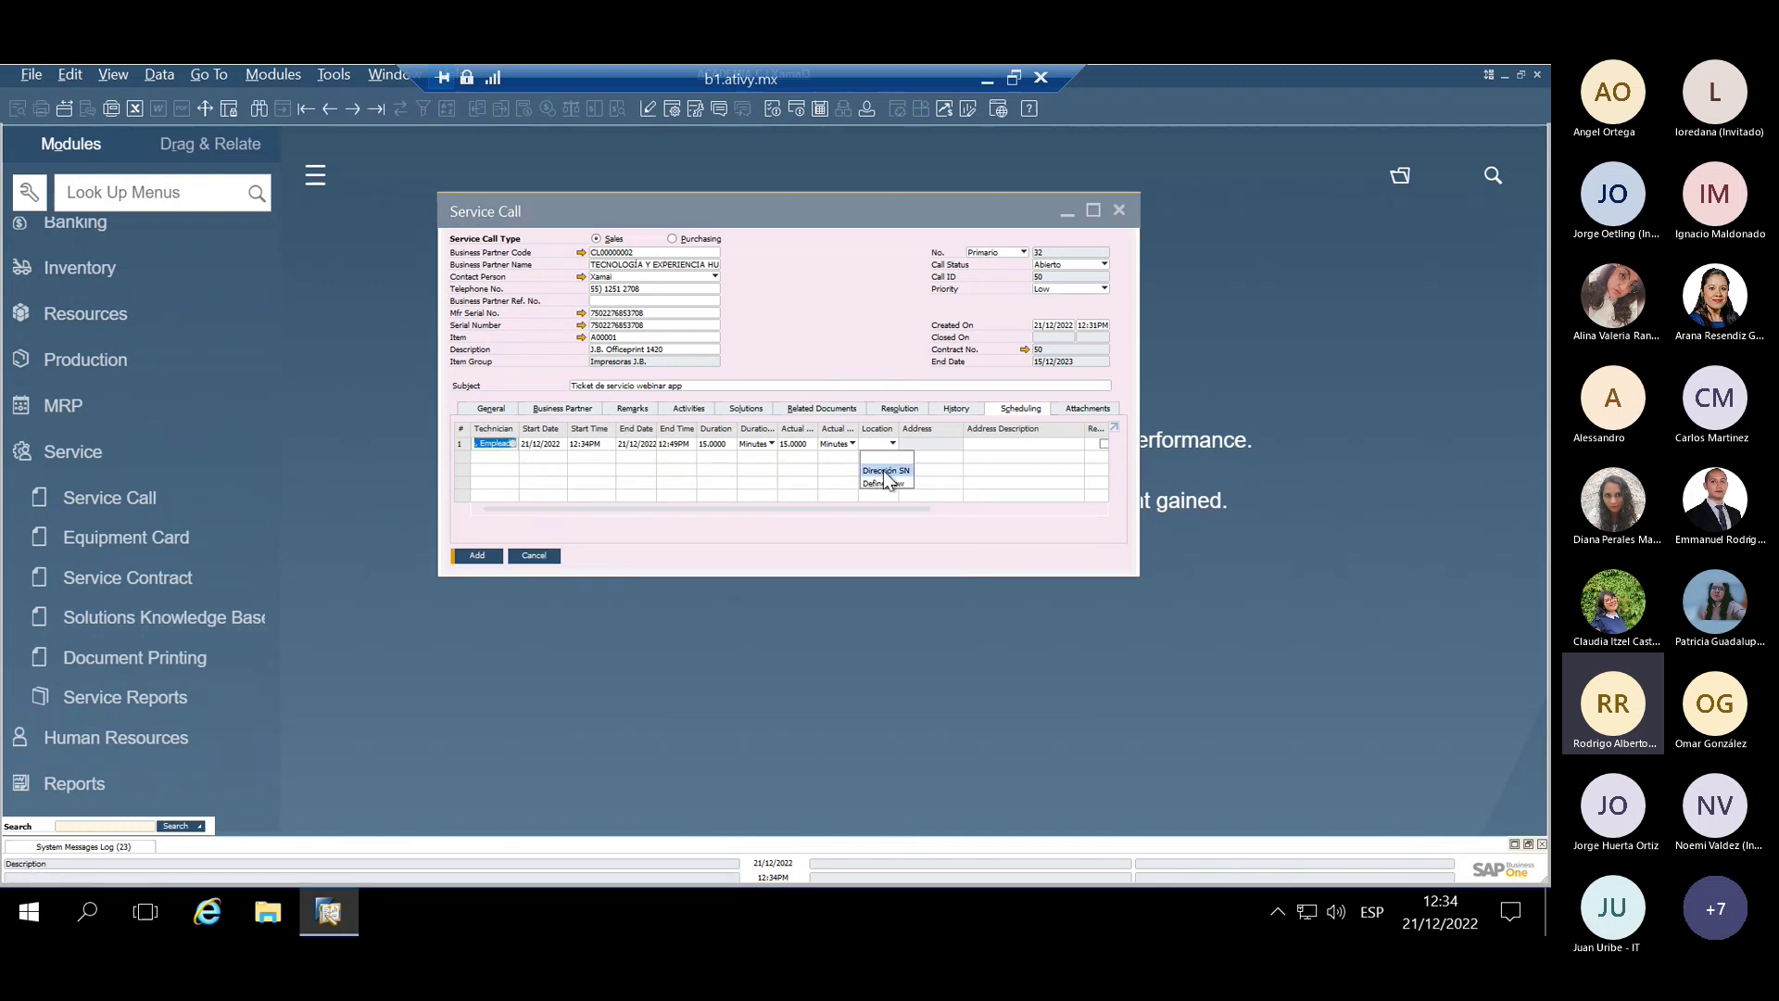
left_click(882, 470)
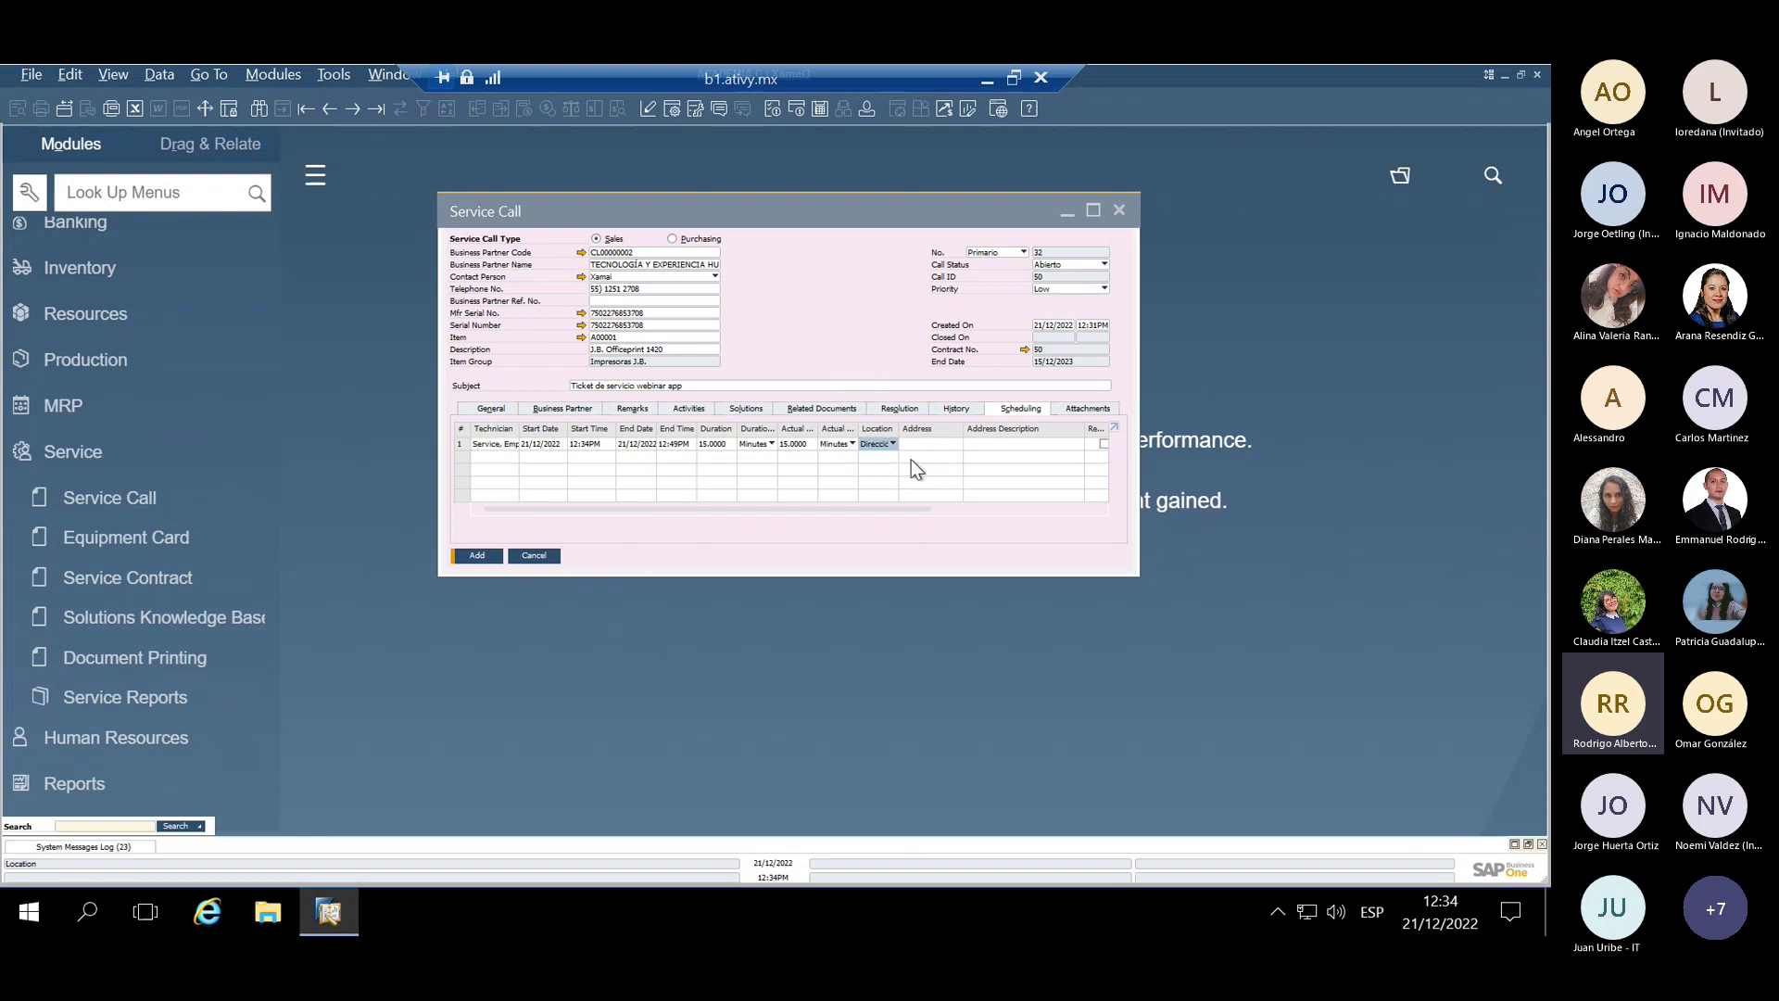
left_click(958, 443)
double_click(652, 434)
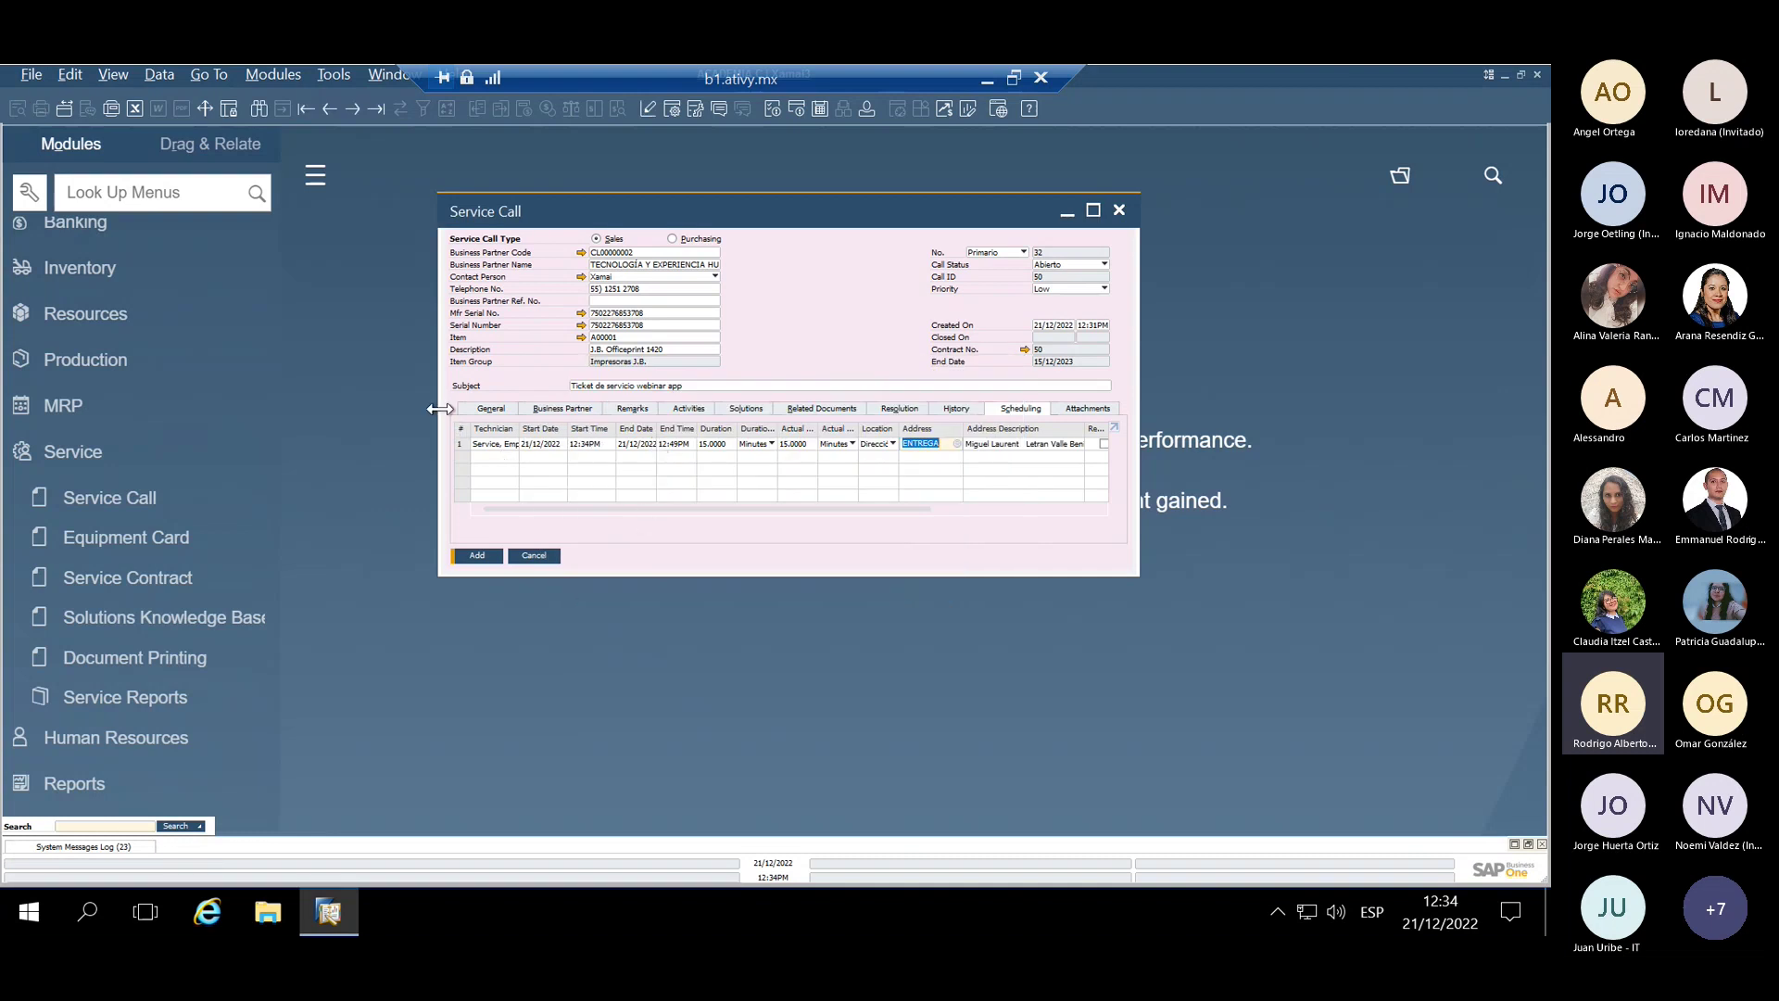
Widen the service call window and examine the scheduling line's reminder, calendar display and remarks columns
left_click_drag(435, 397, 339, 397)
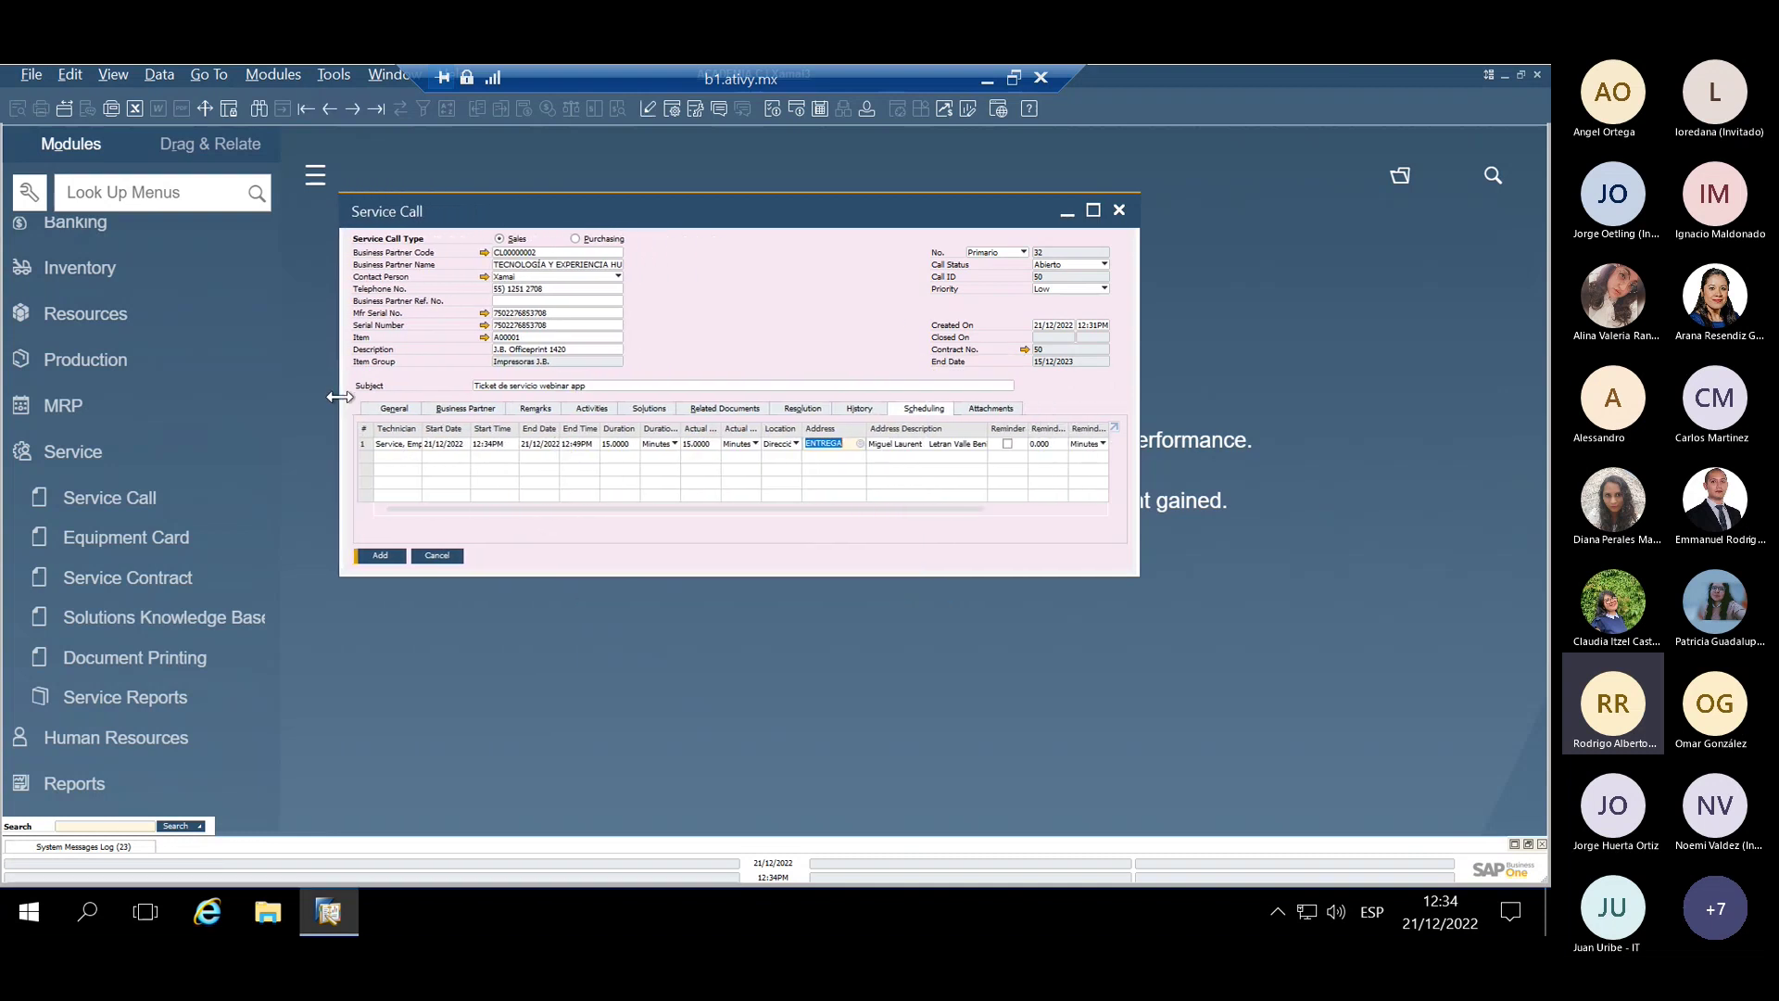
left_click_drag(749, 218, 804, 207)
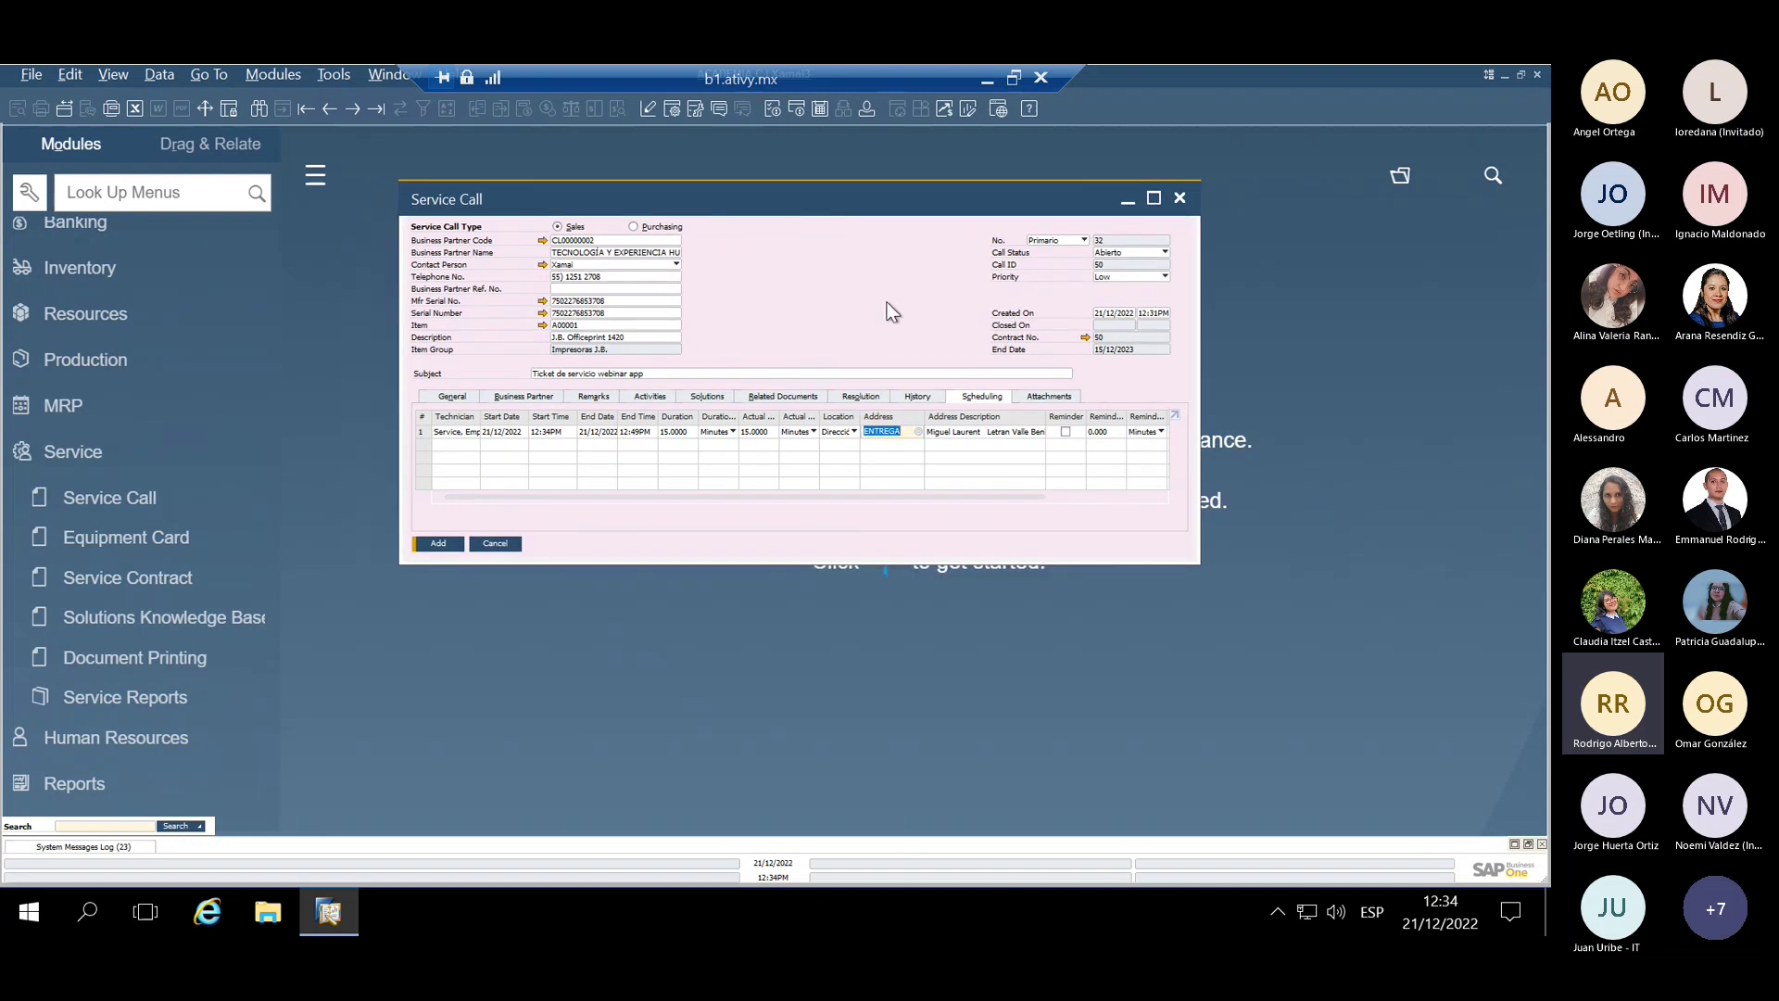
left_click_drag(940, 497, 1085, 508)
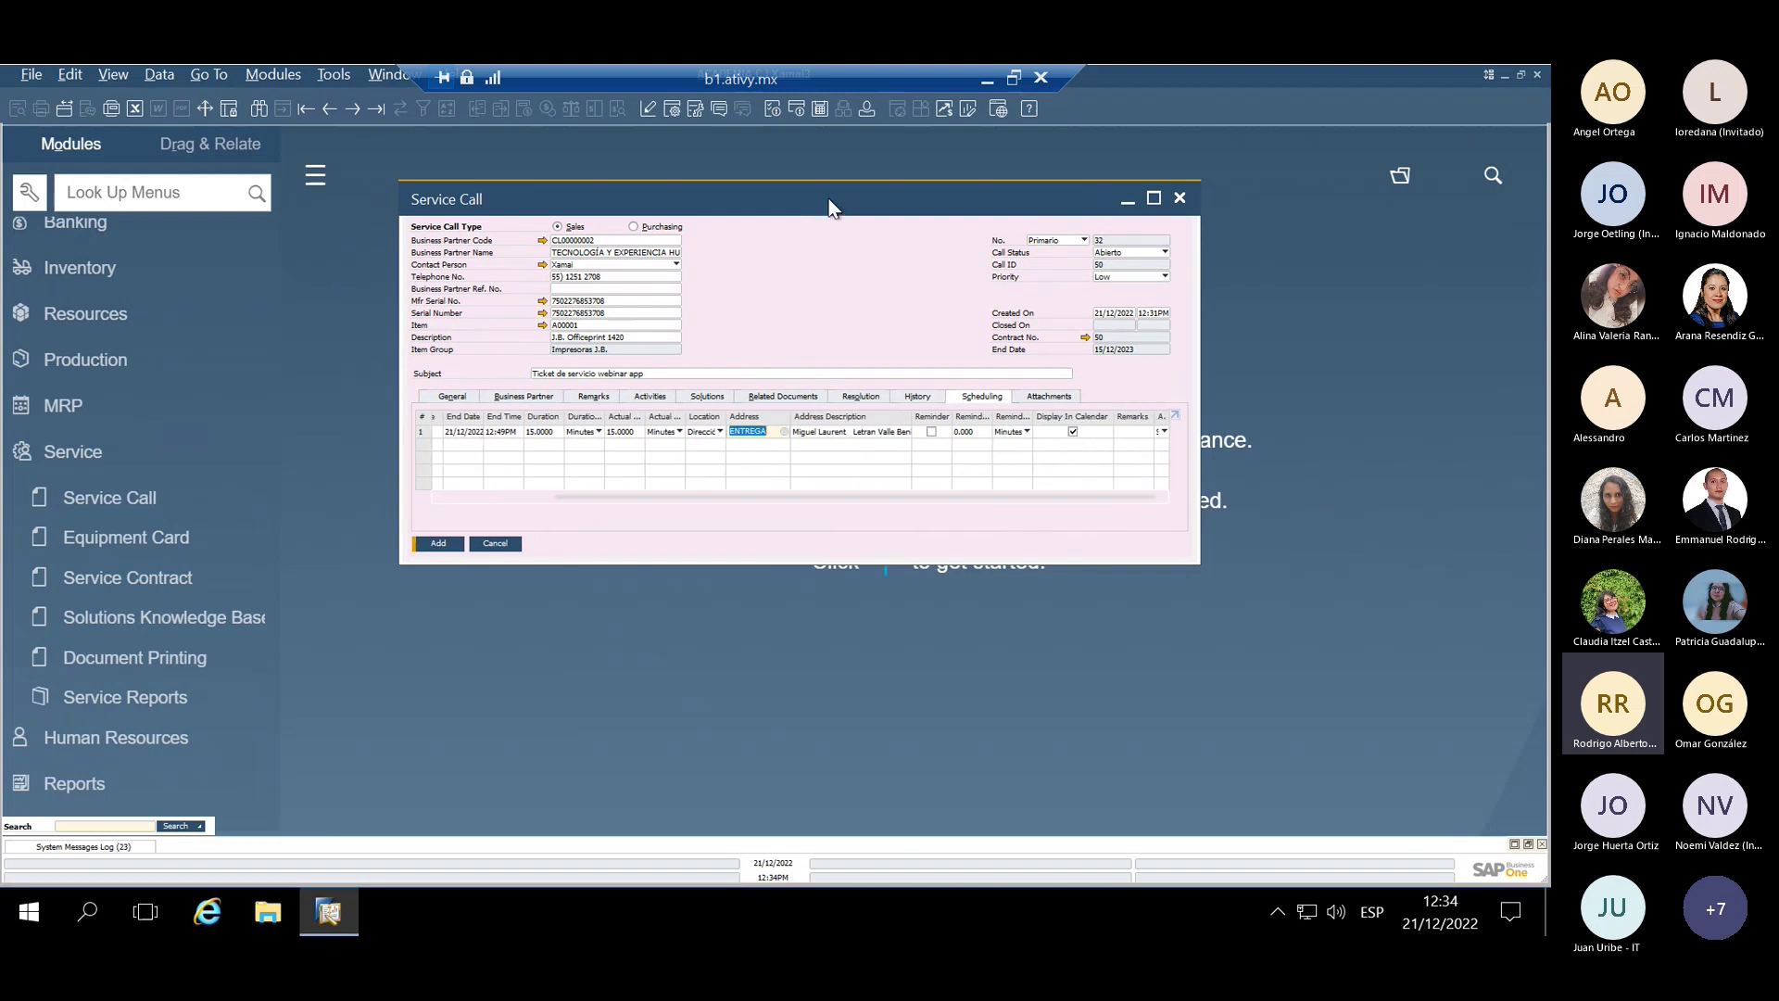
left_click_drag(827, 206, 880, 259)
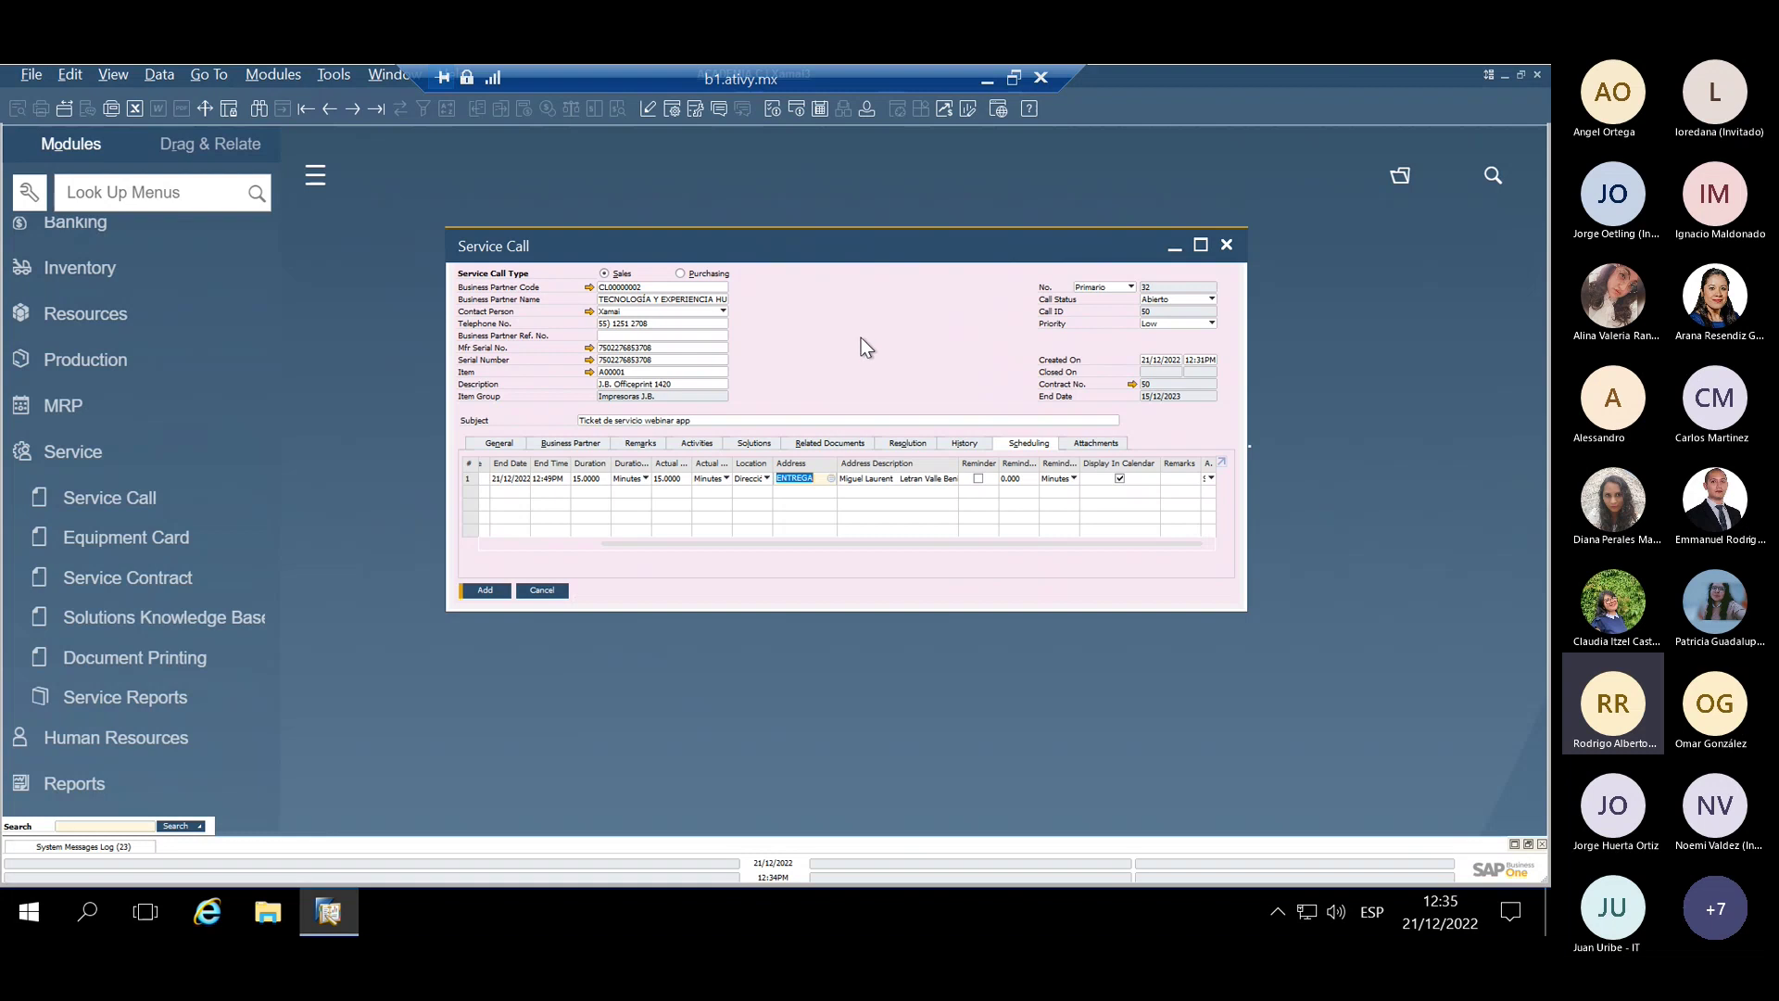
Attach the file Centro de Soporte - Manual Mantenimiento BD HANA.pdf to the service call and add the call to the system
left_click(1091, 444)
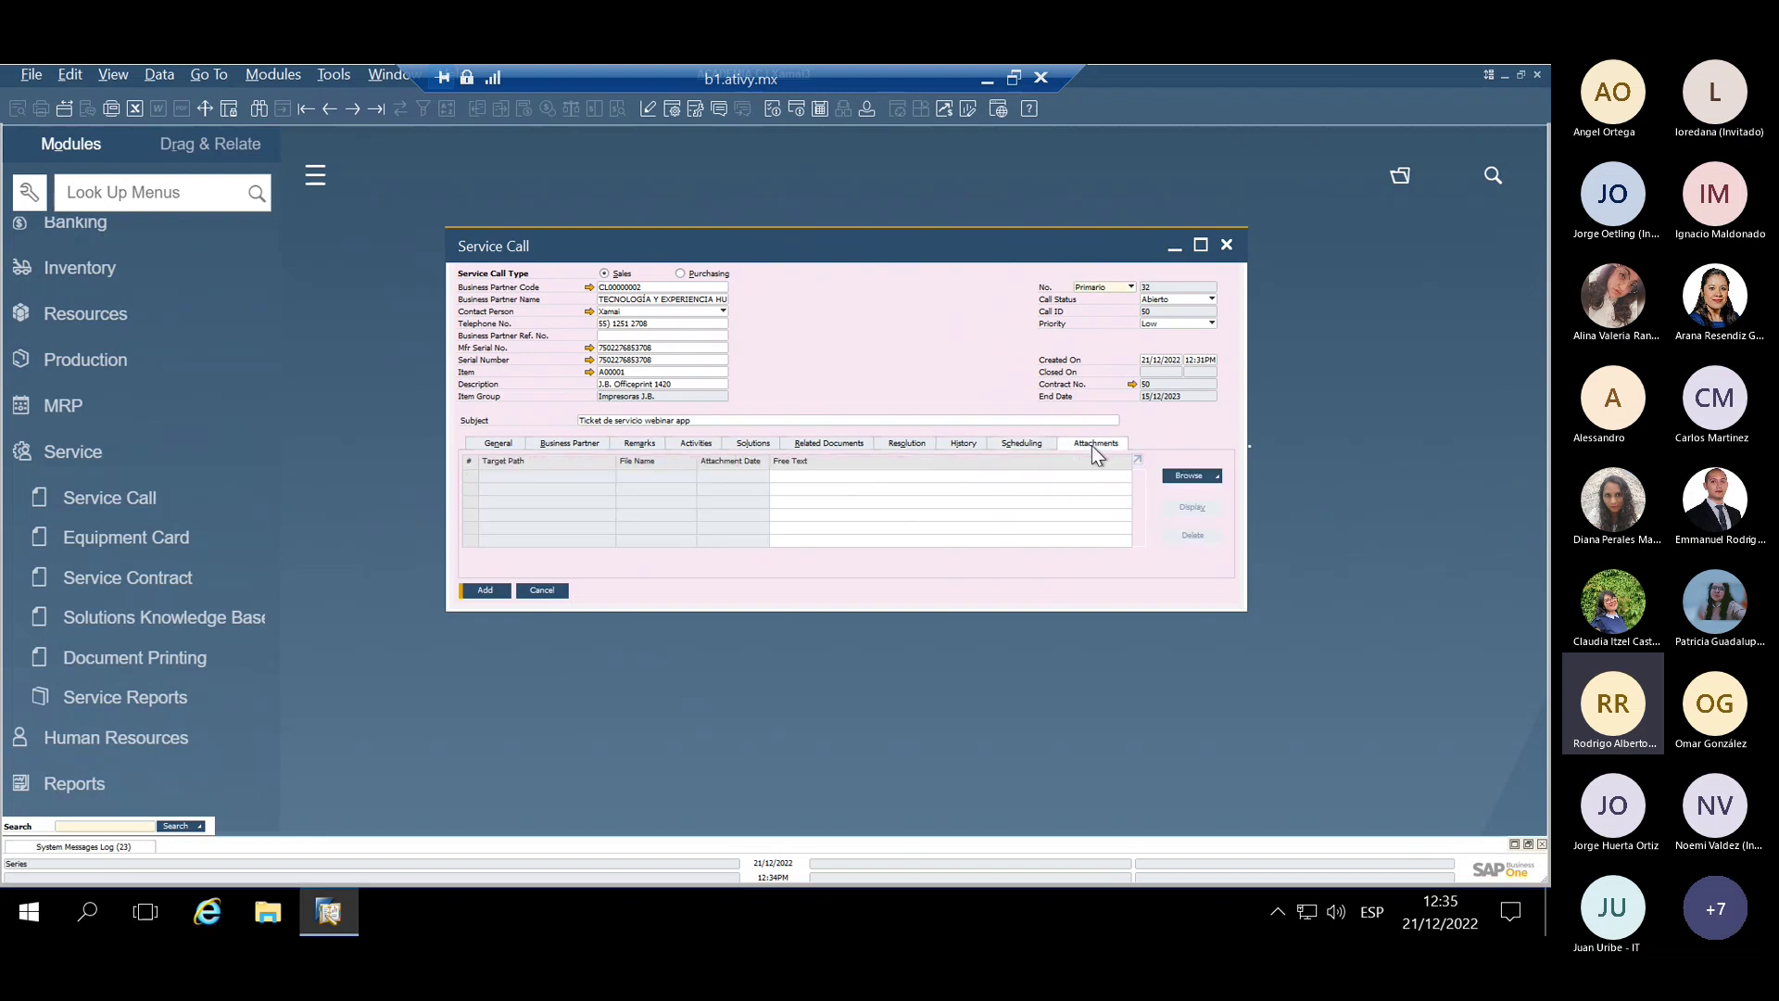
left_click(1186, 477)
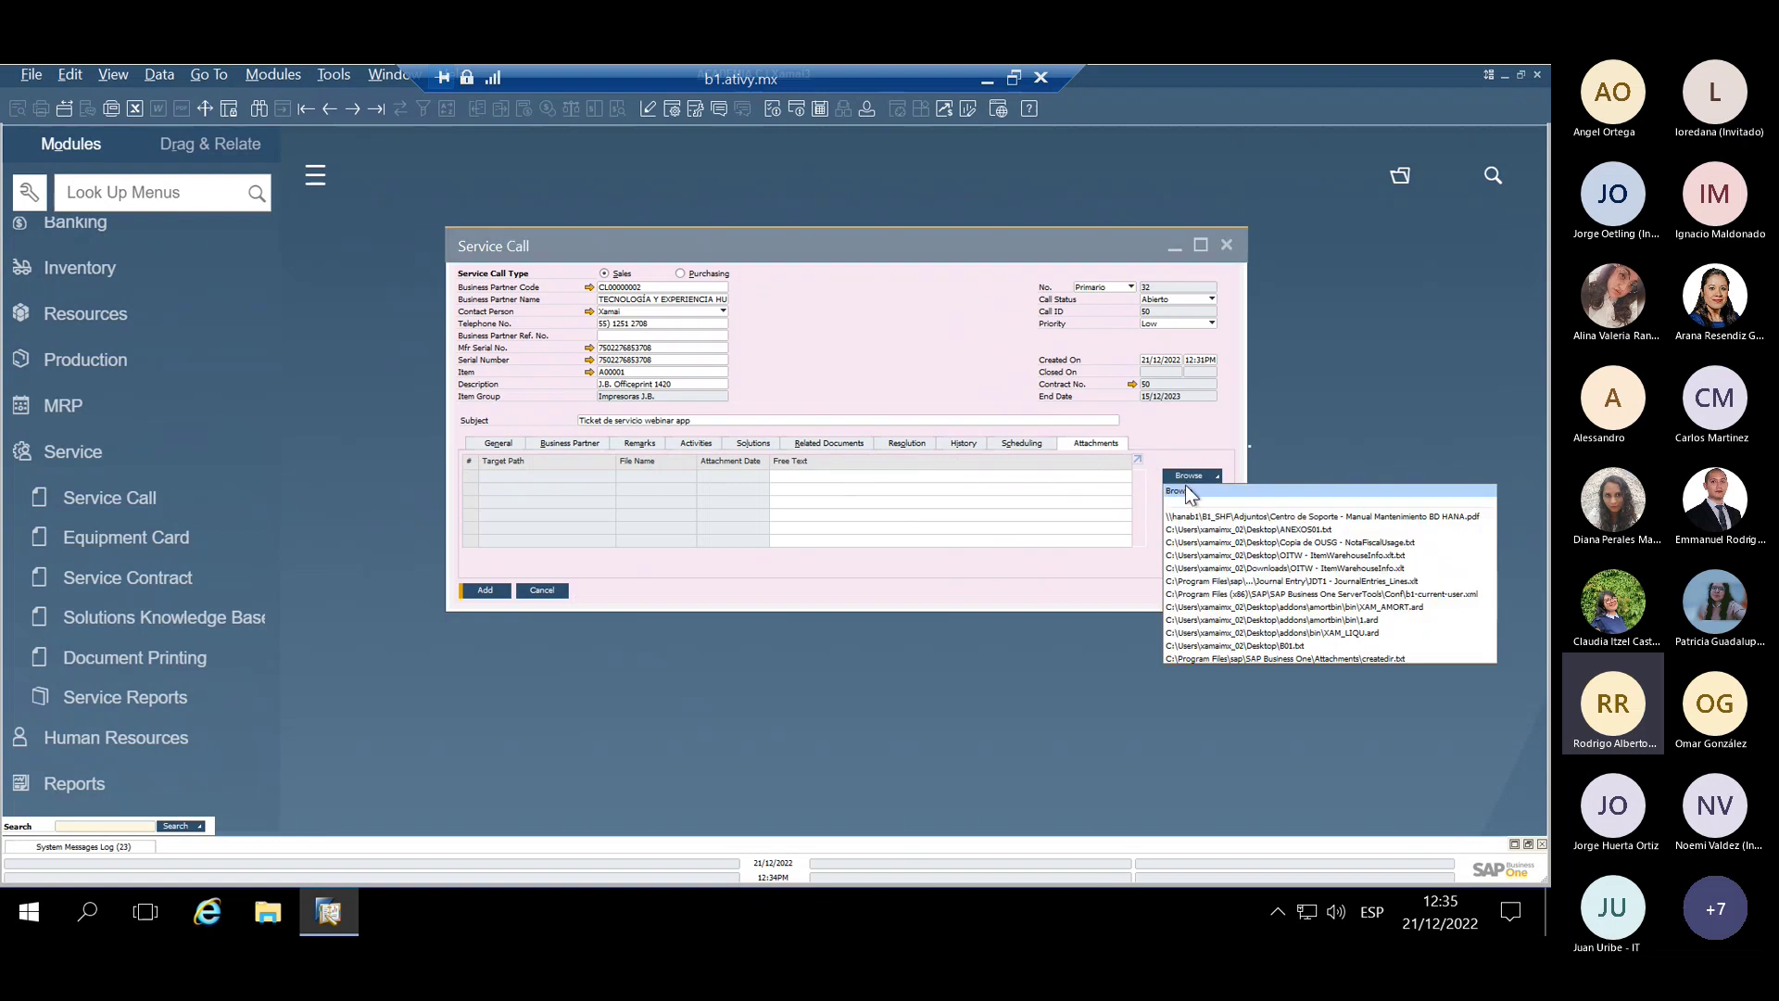
left_click(371, 205)
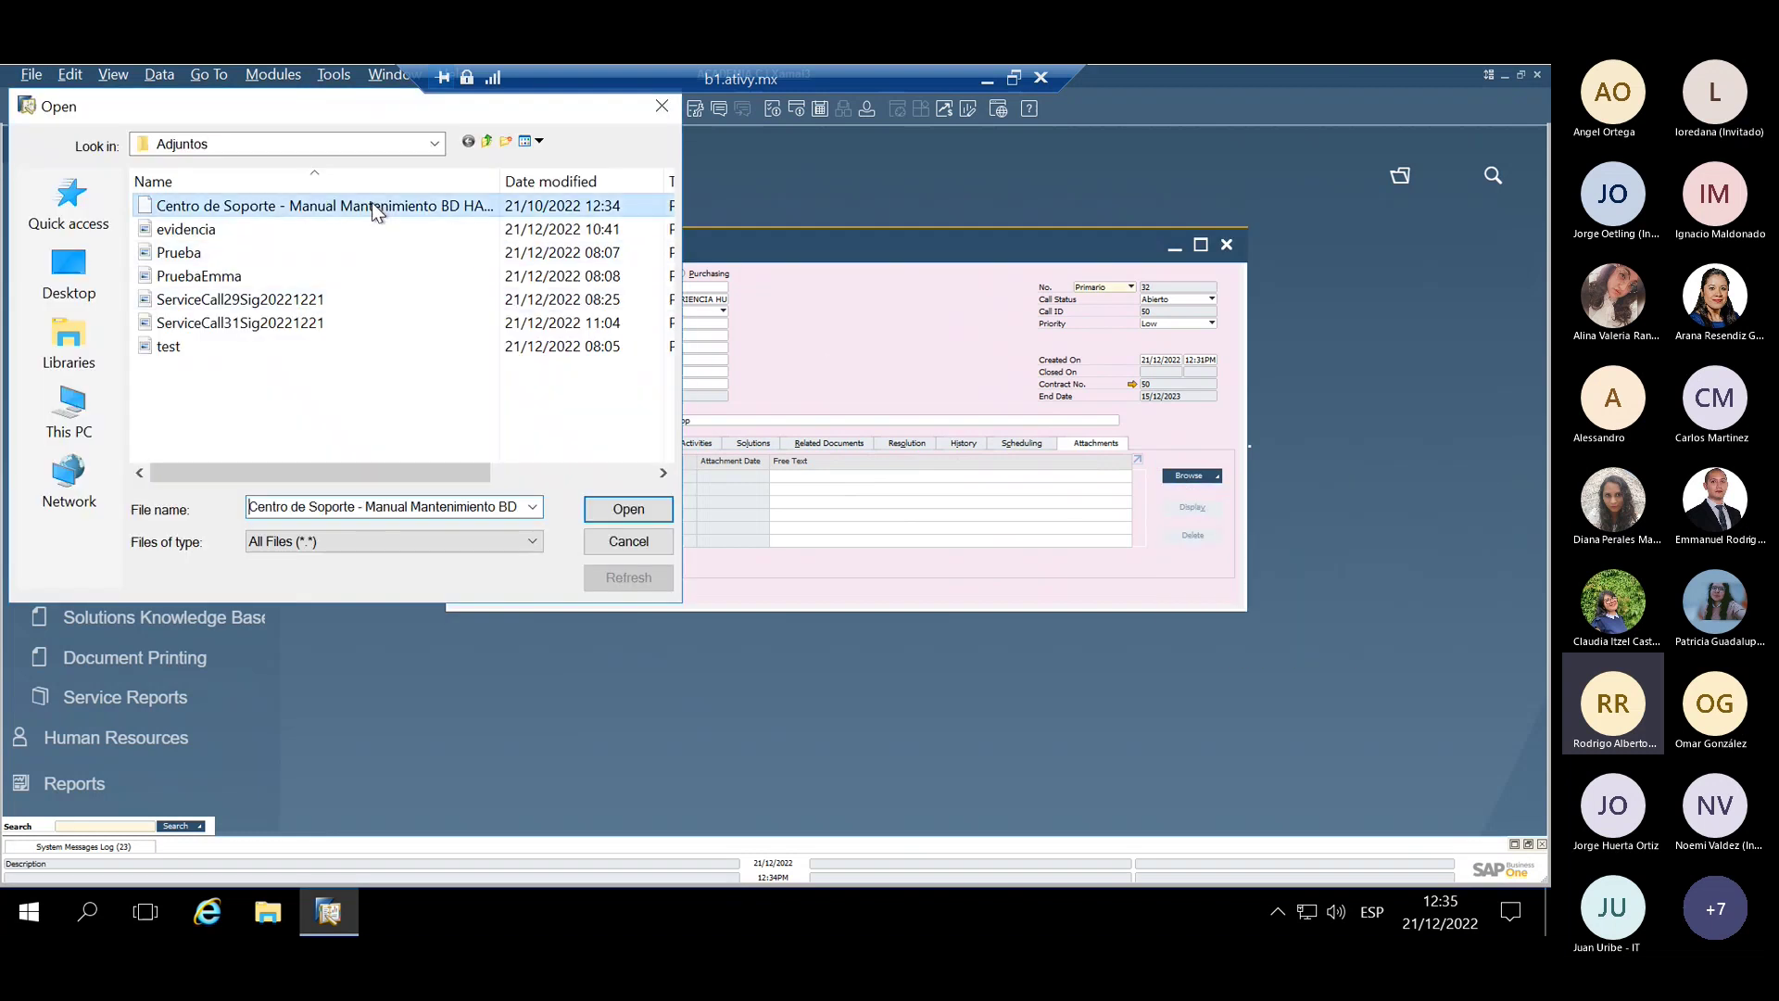
left_click(628, 510)
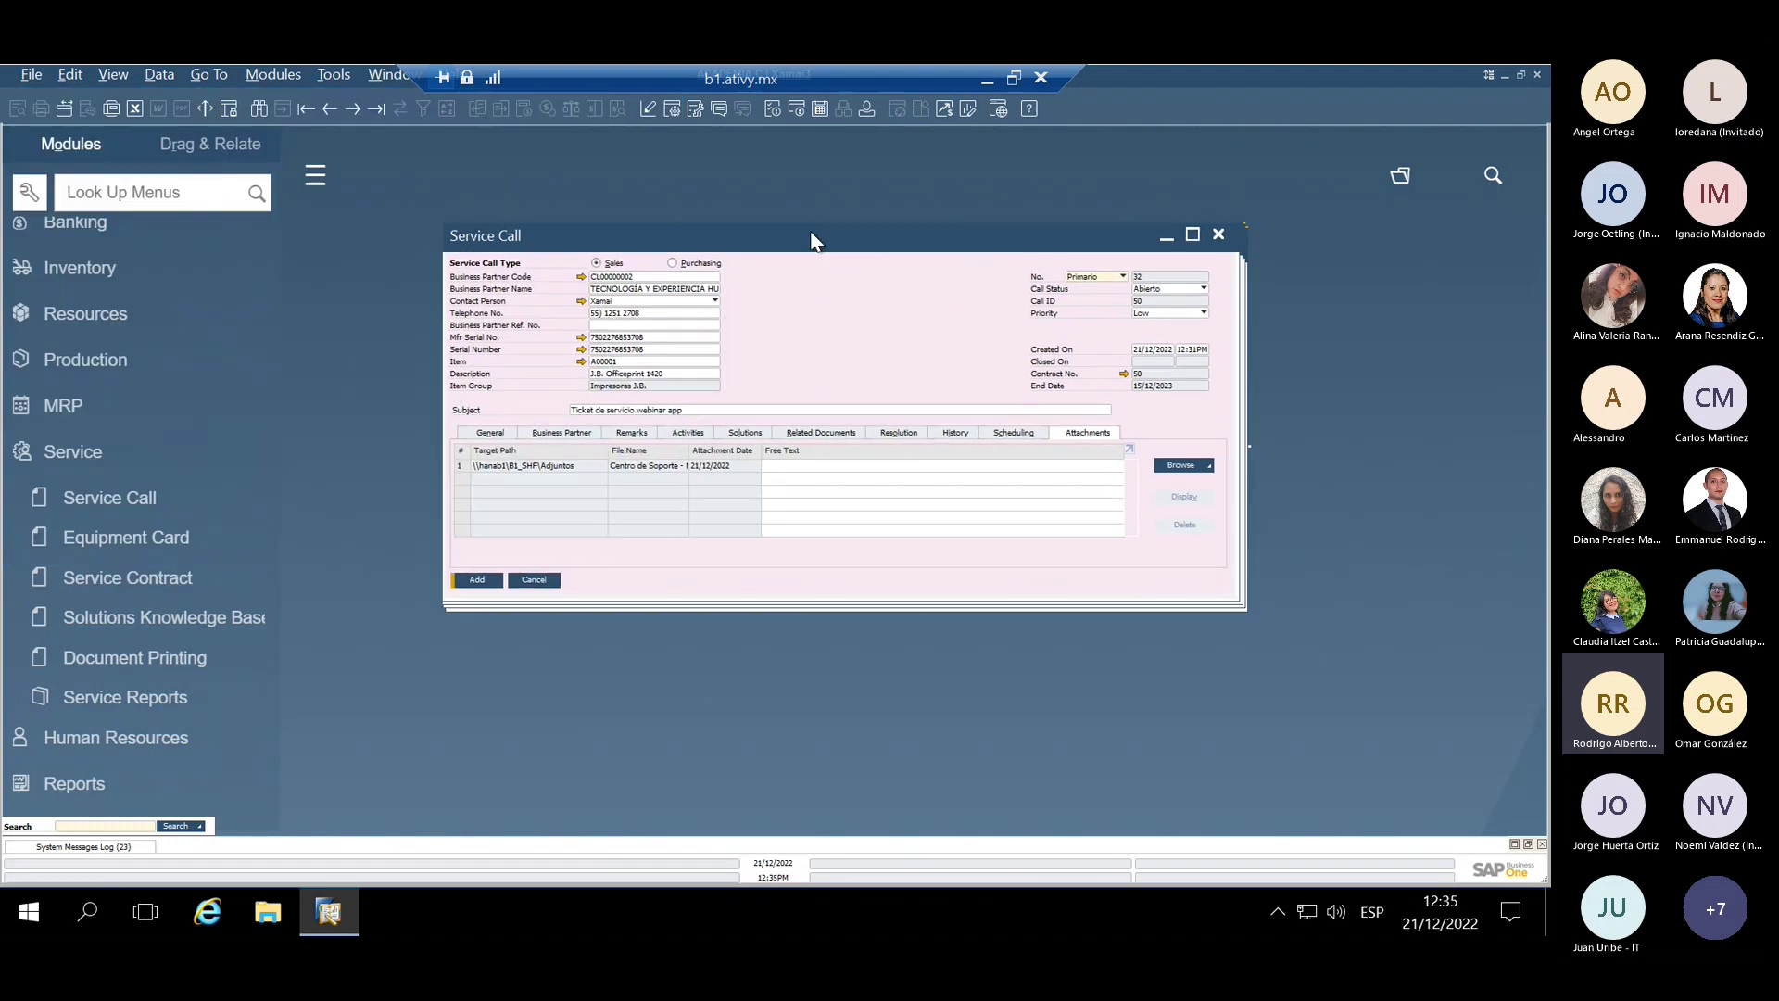
mouse_move(811, 241)
left_mouse_down()
mouse_move(795, 215)
mouse_move(816, 236)
left_mouse_up()
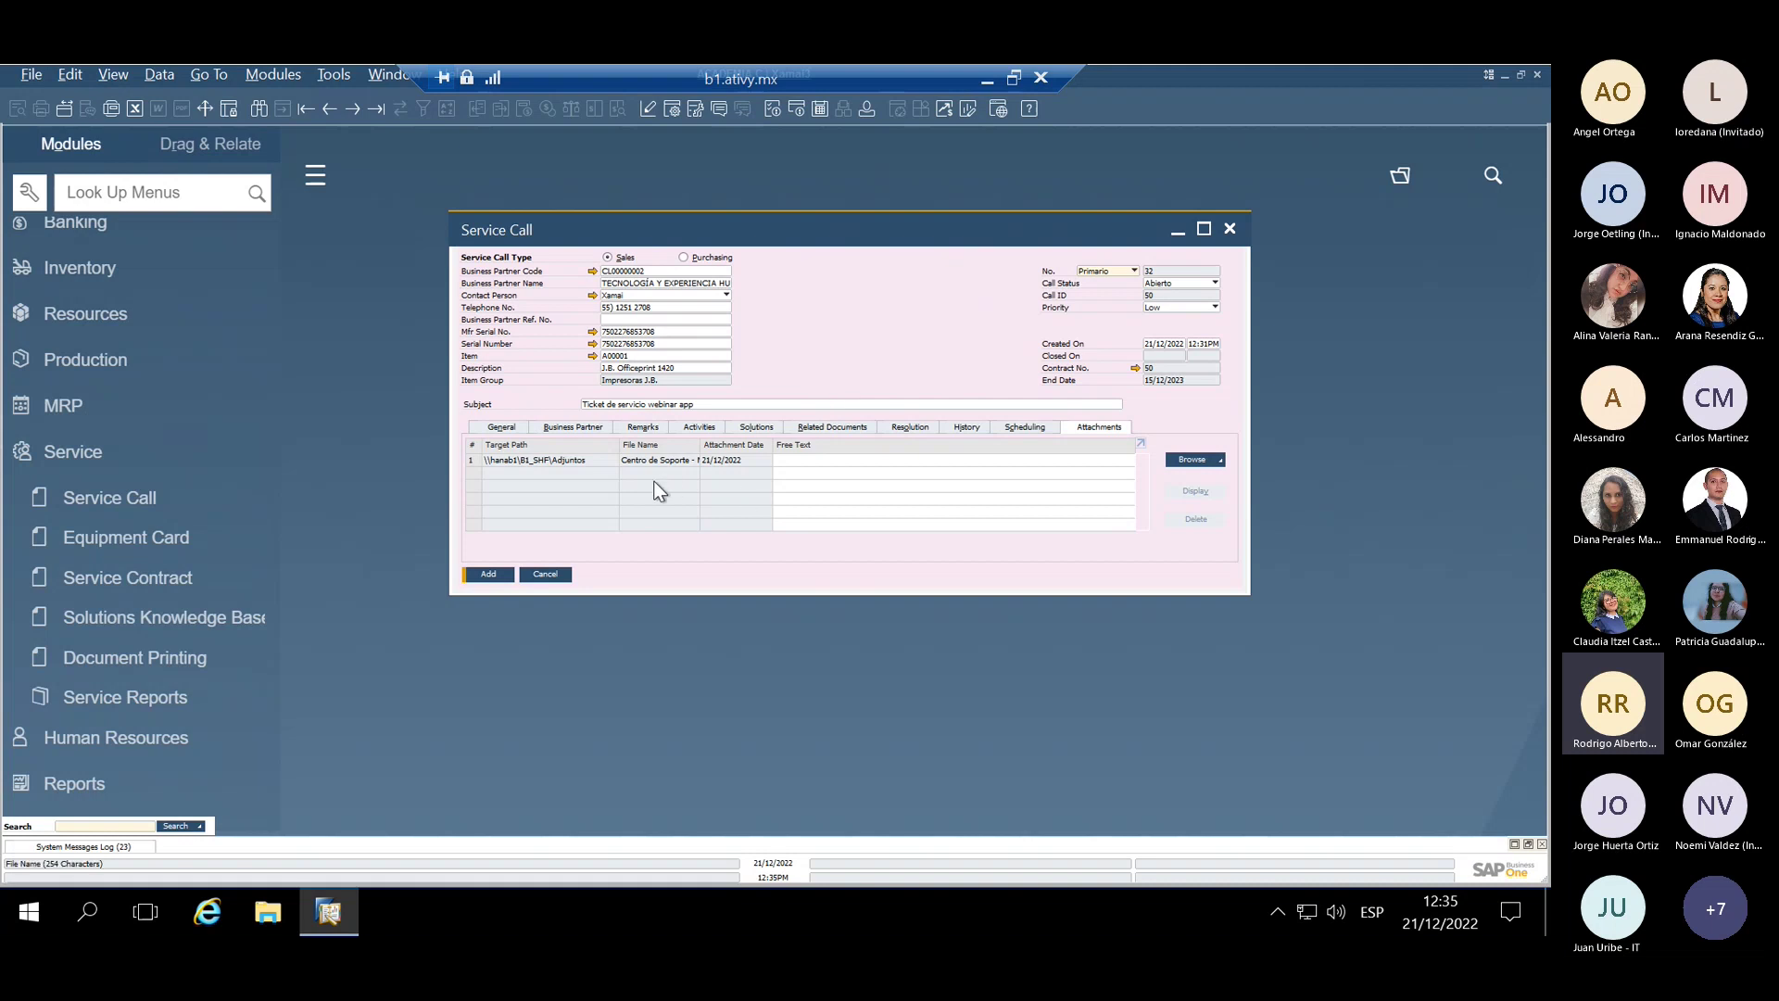
left_click(487, 575)
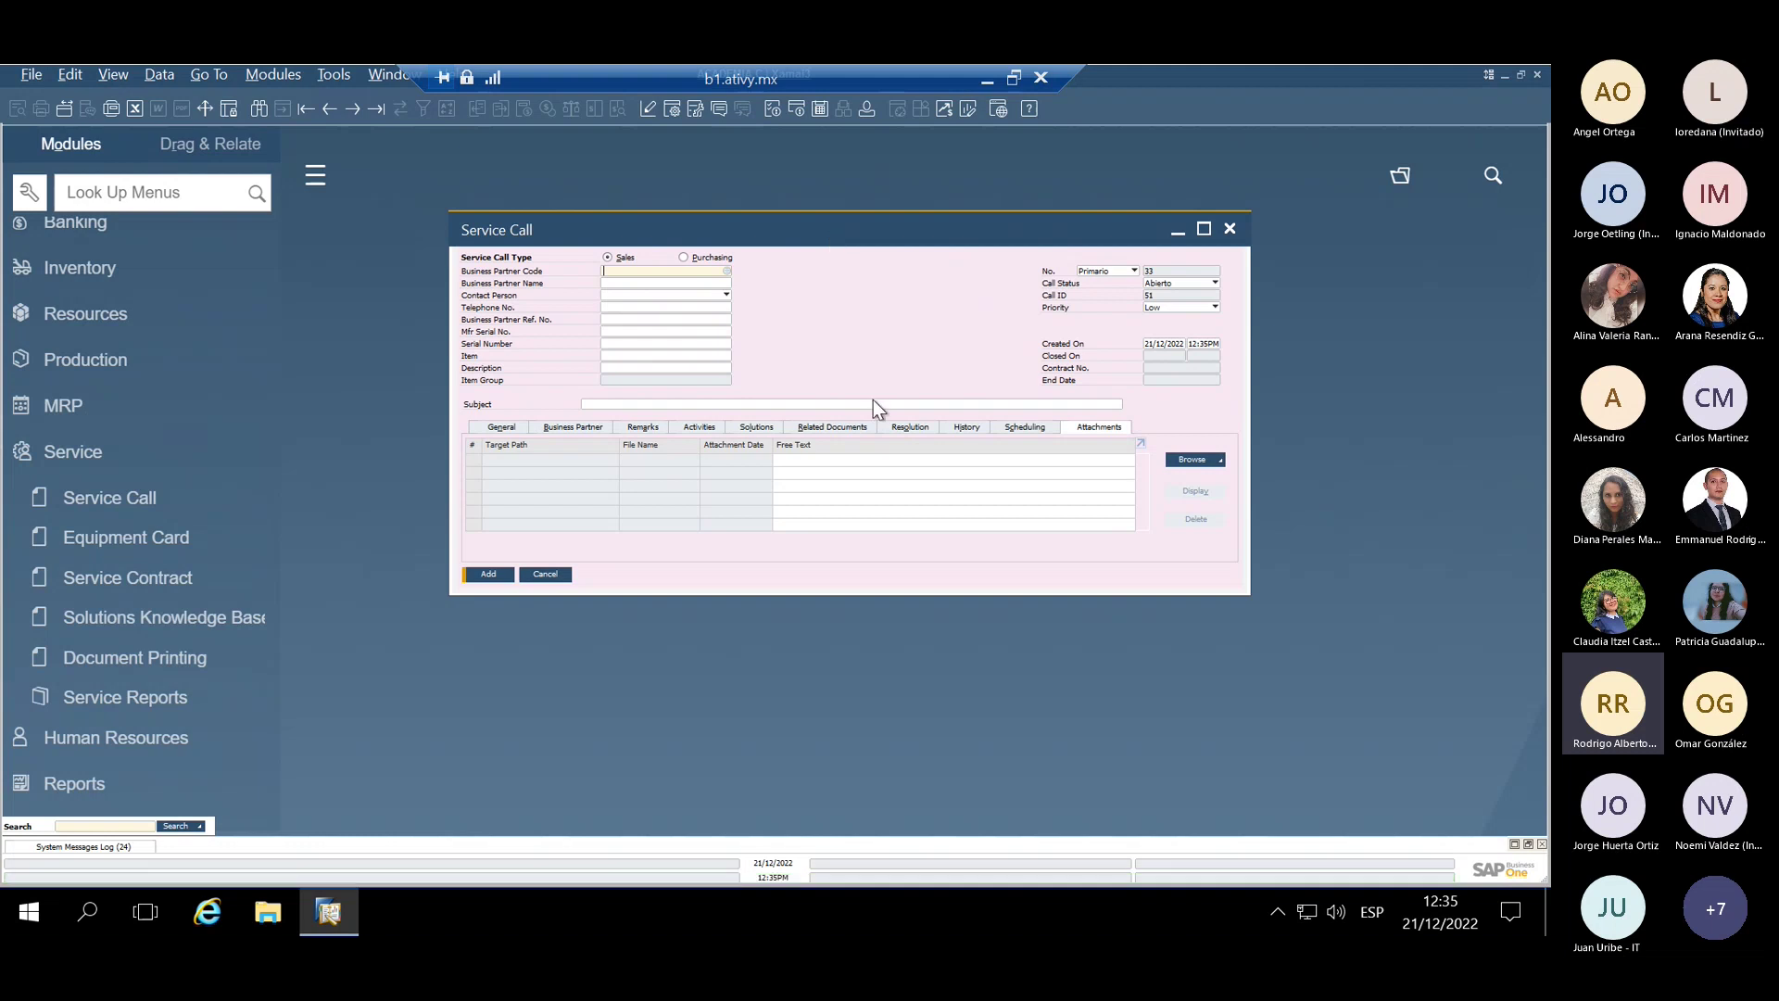
Switch from the remote SAP Business One session to the AnyDesk window that mirrors the phone
left_click(985, 80)
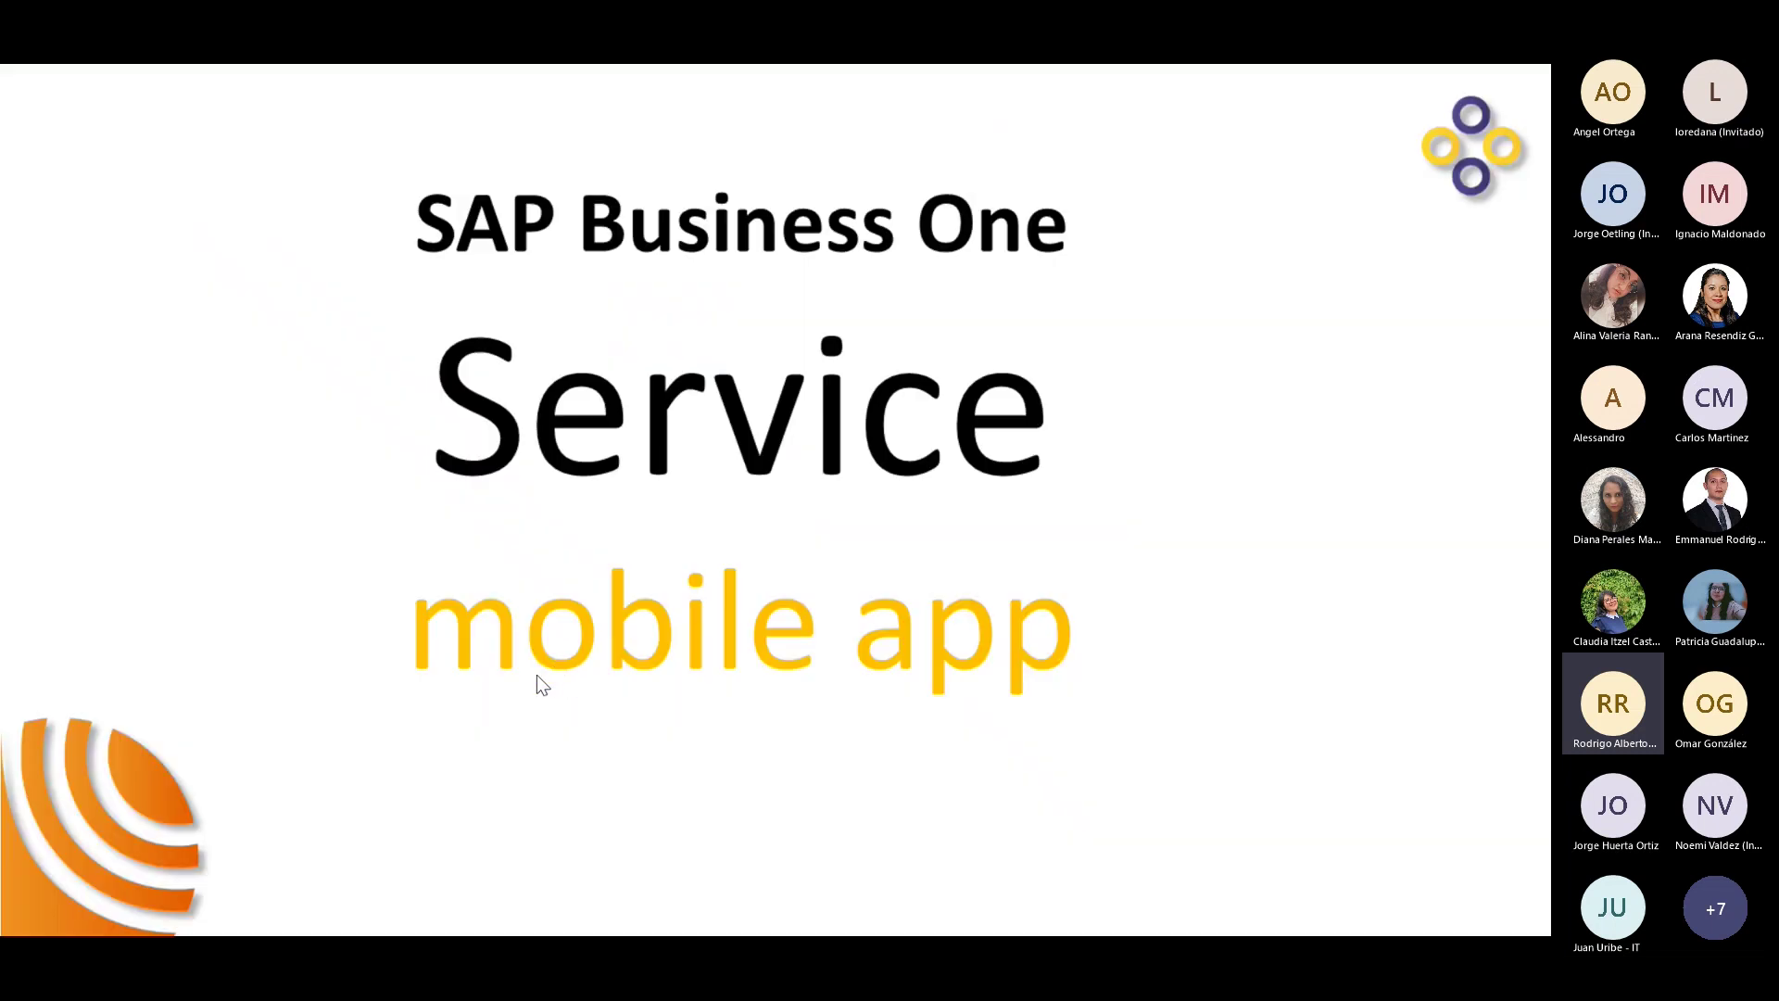
key("alt+Tab")
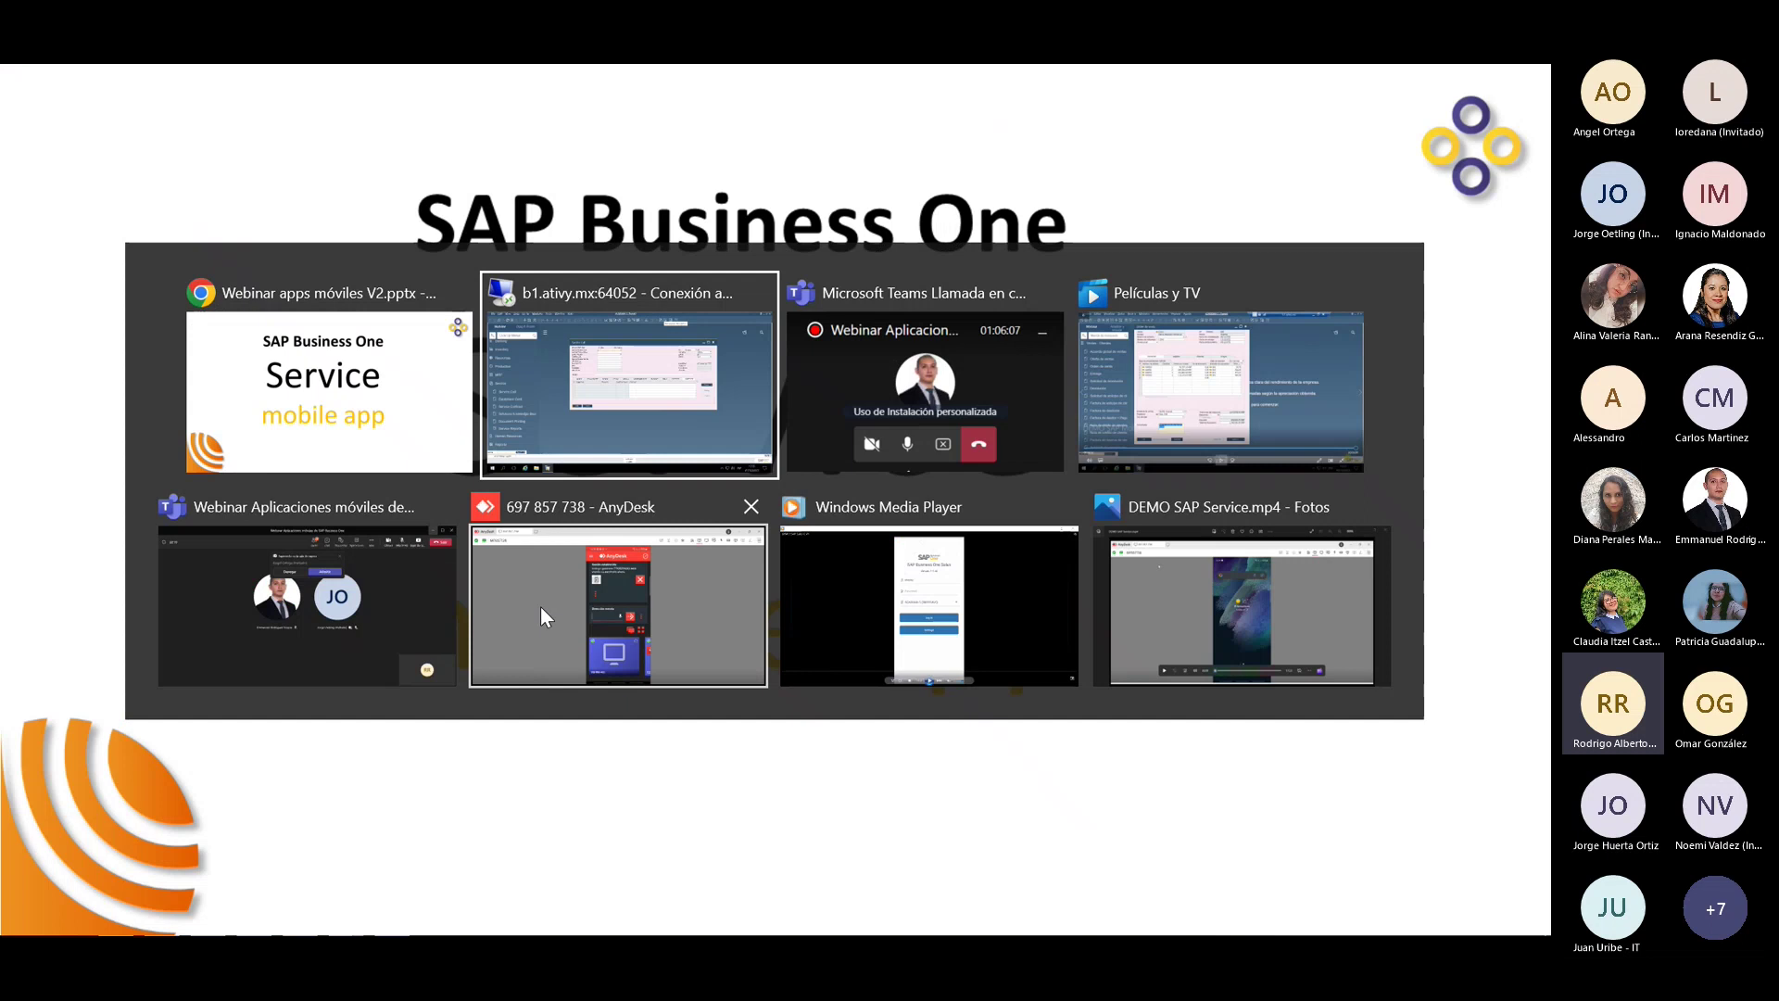
key("alt+Tab")
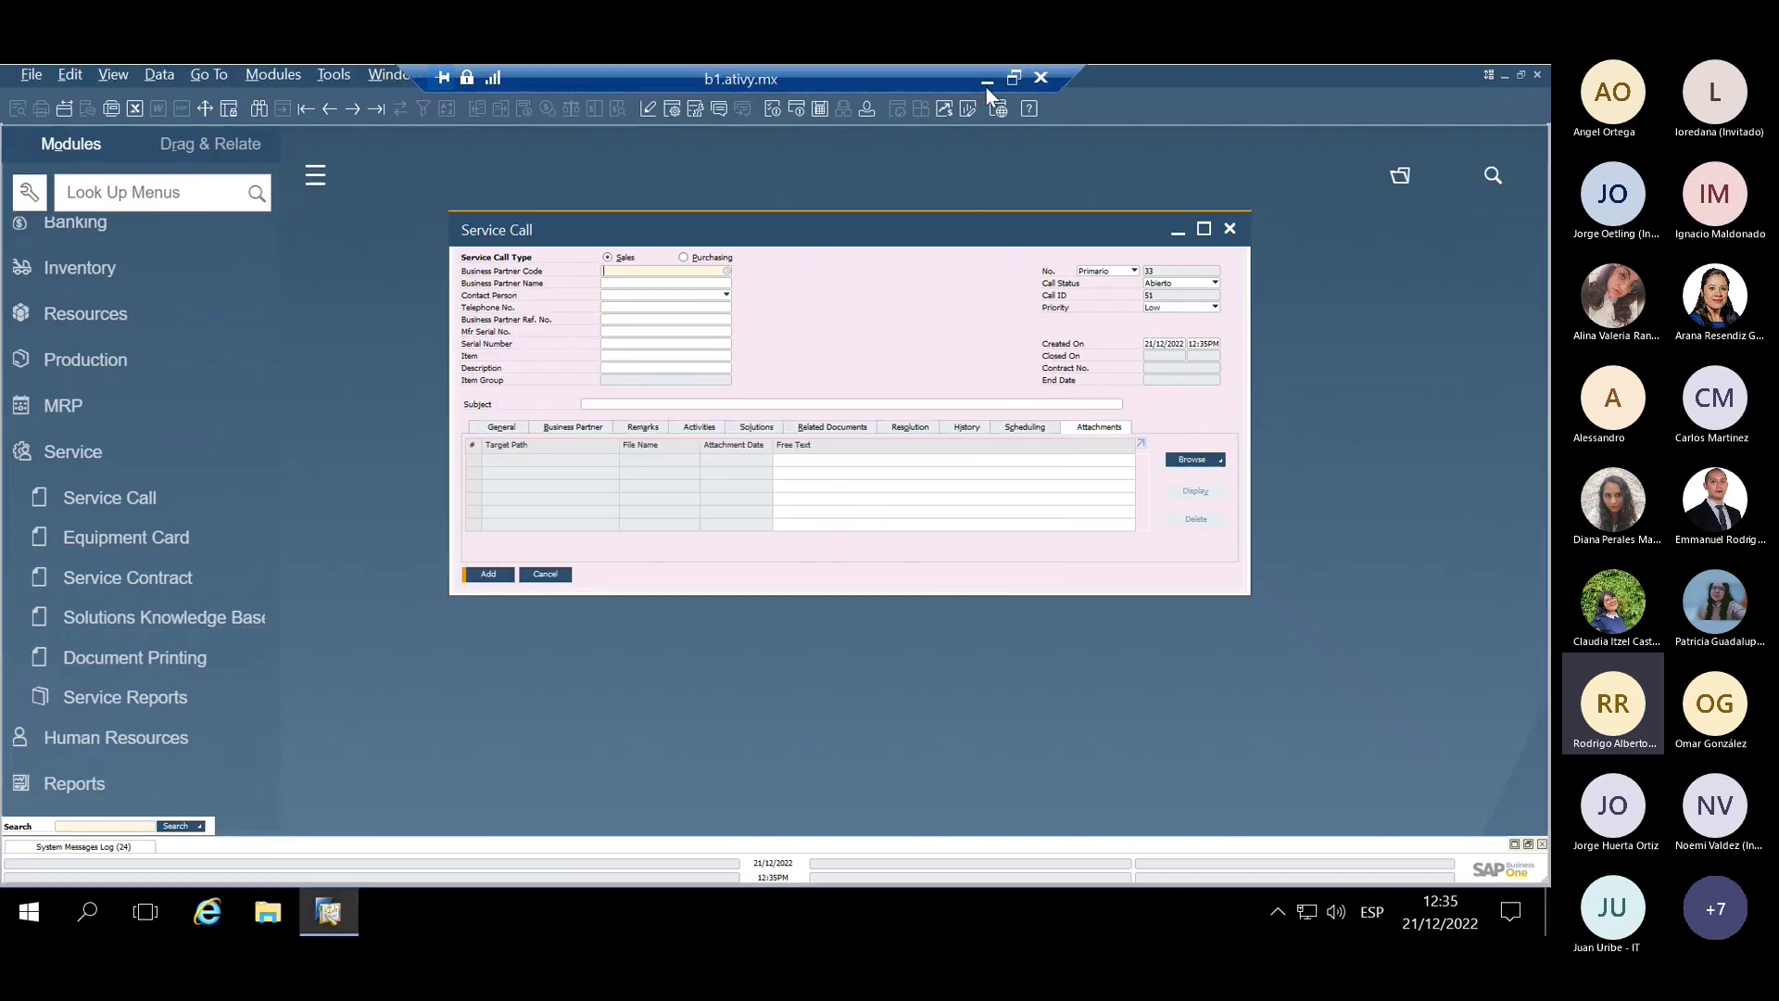
key("alt+Tab")
key("alt+Tab")
key("alt+Tab")
key("alt+Tab")
key("alt+Tab")
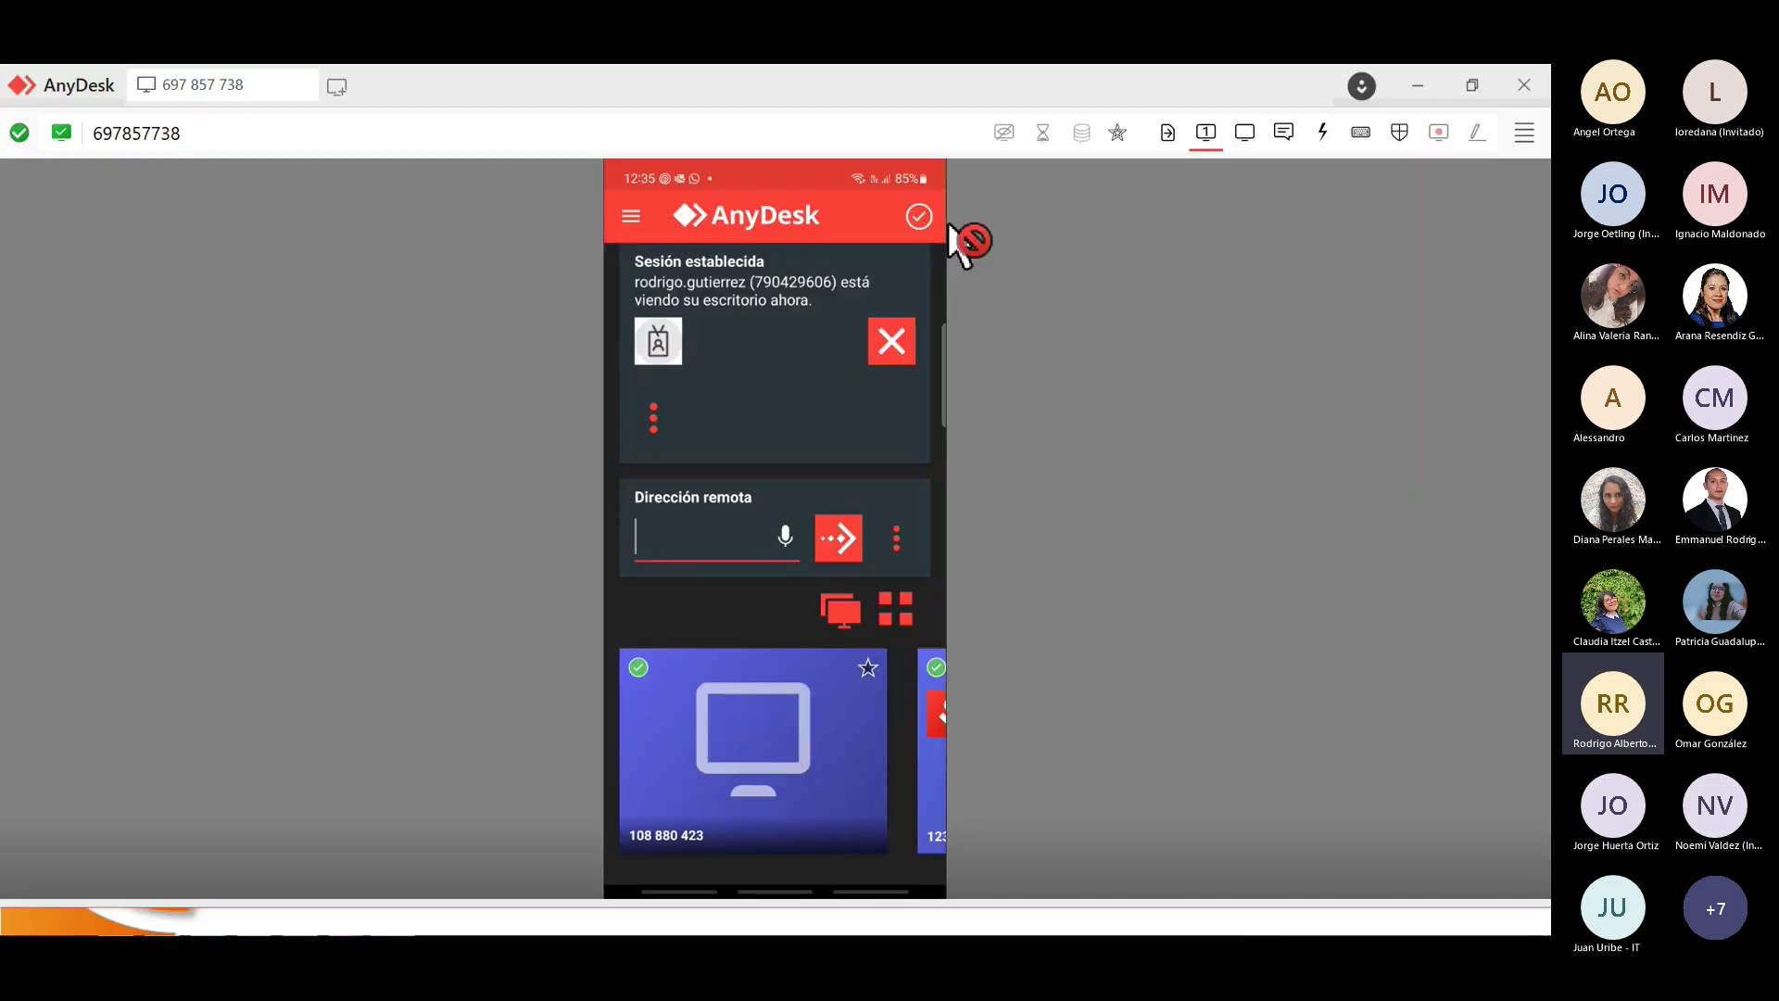